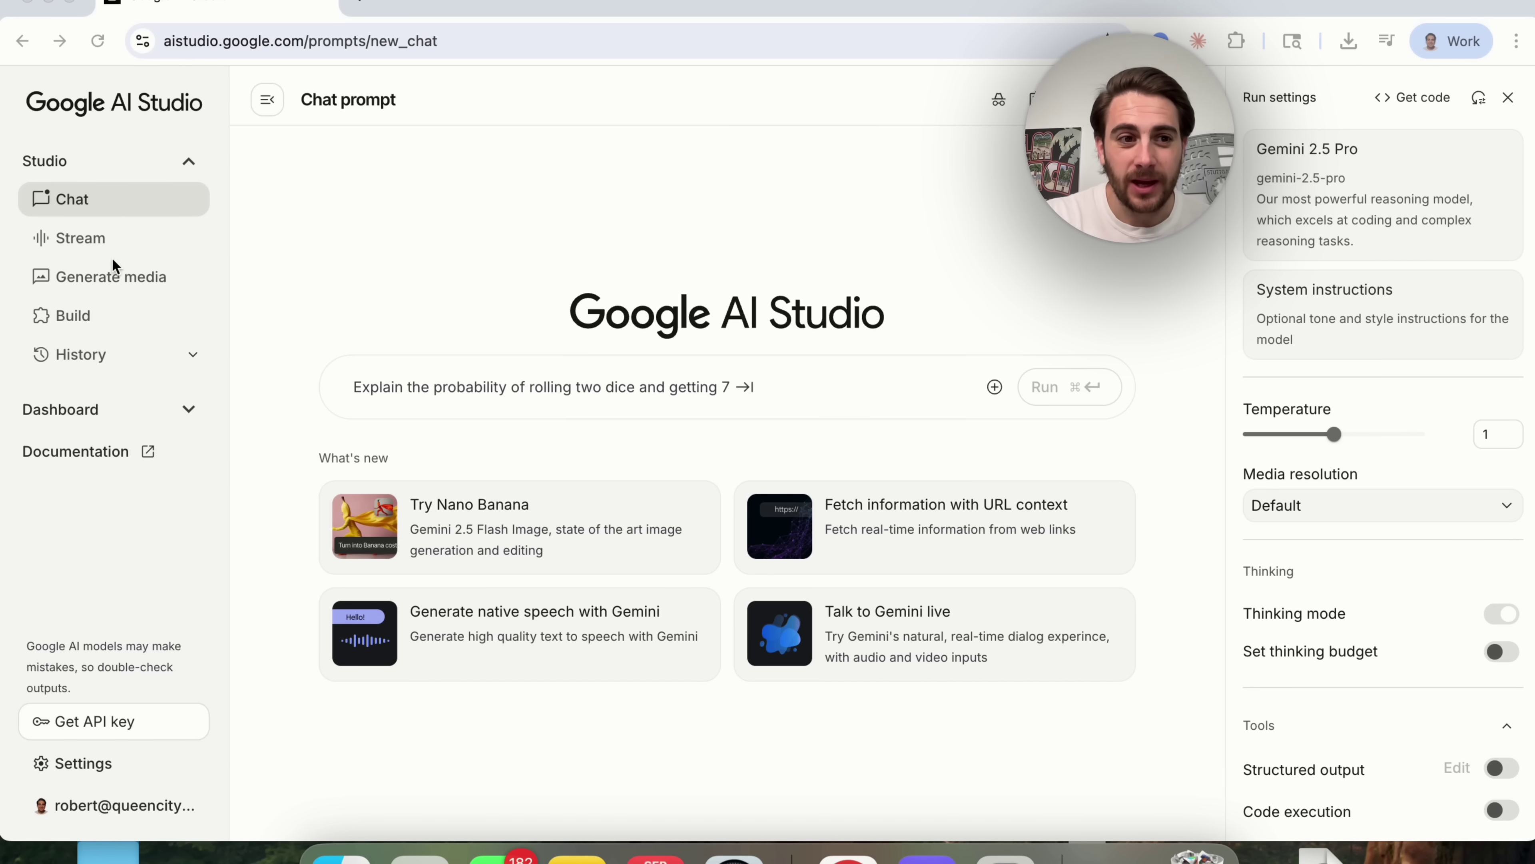
Switch to the Stream realtime page and confirm the Gemini 2.5 Flash Native Audio Preview model.
left_click(78, 239)
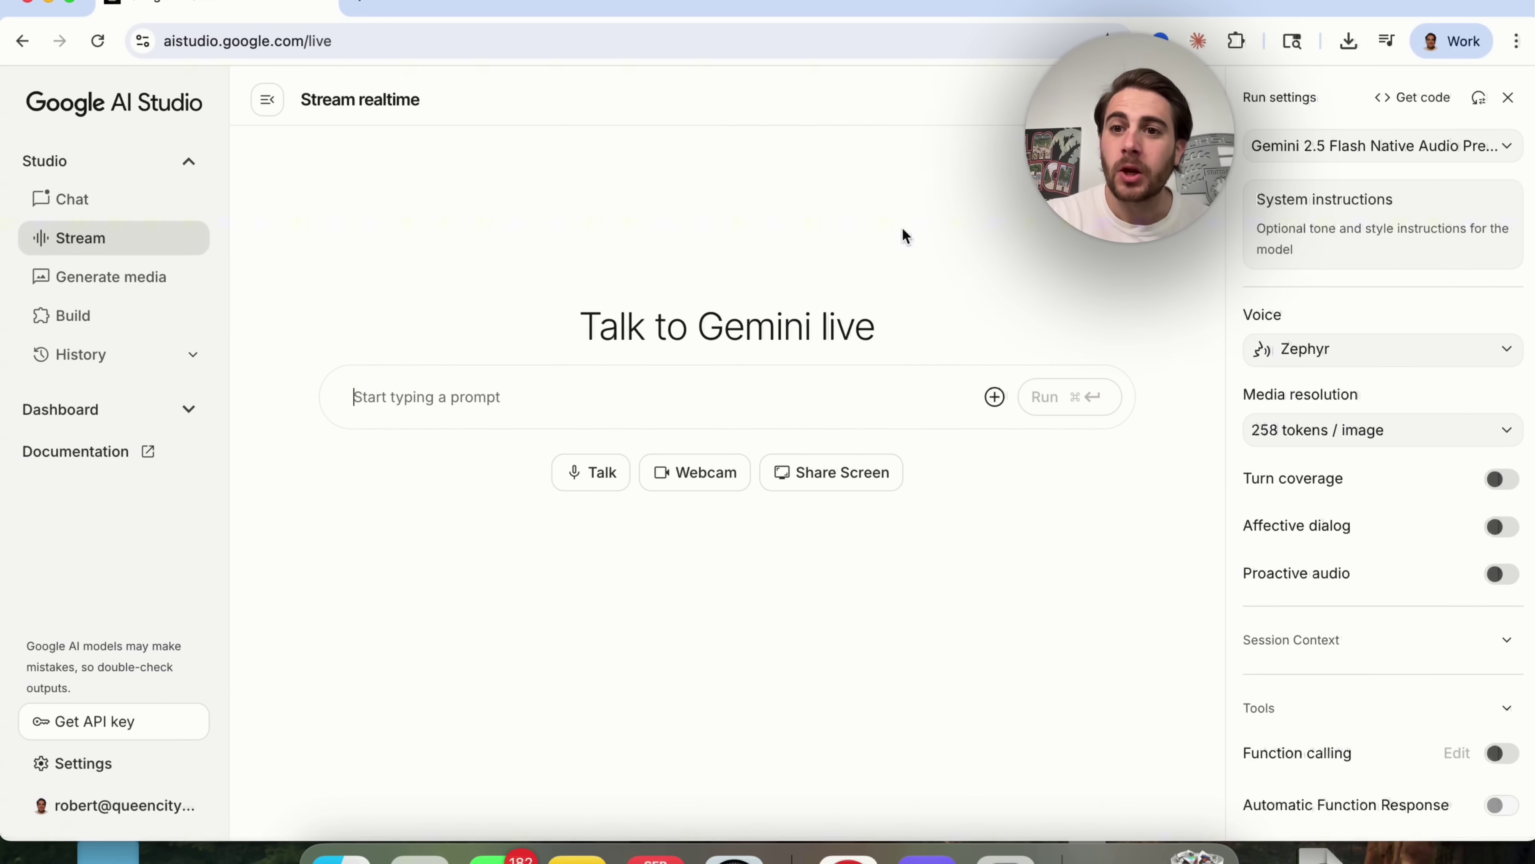
left_click(1321, 144)
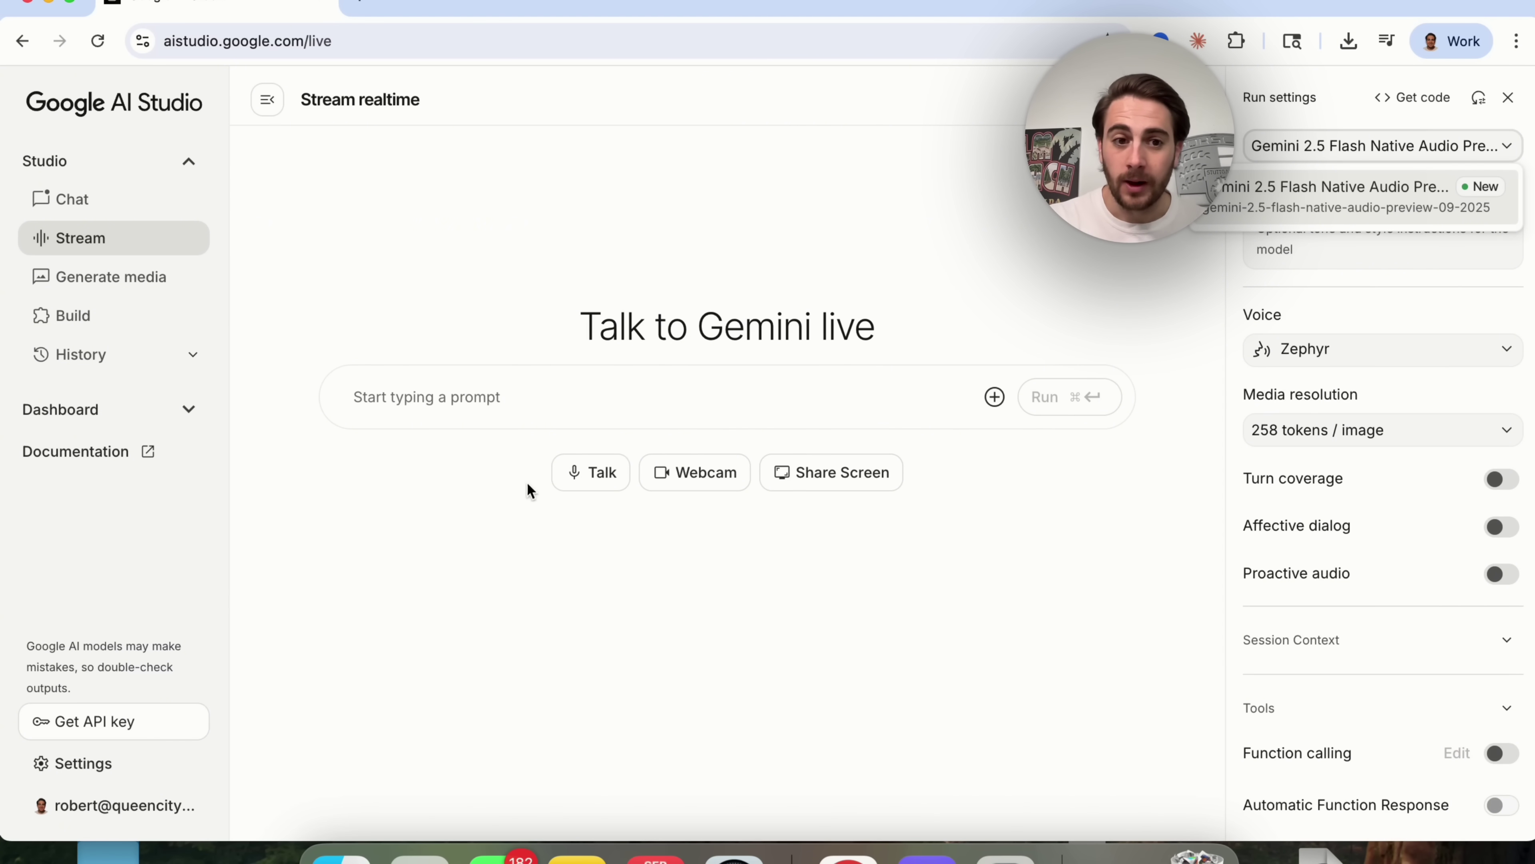
left_click(606, 483)
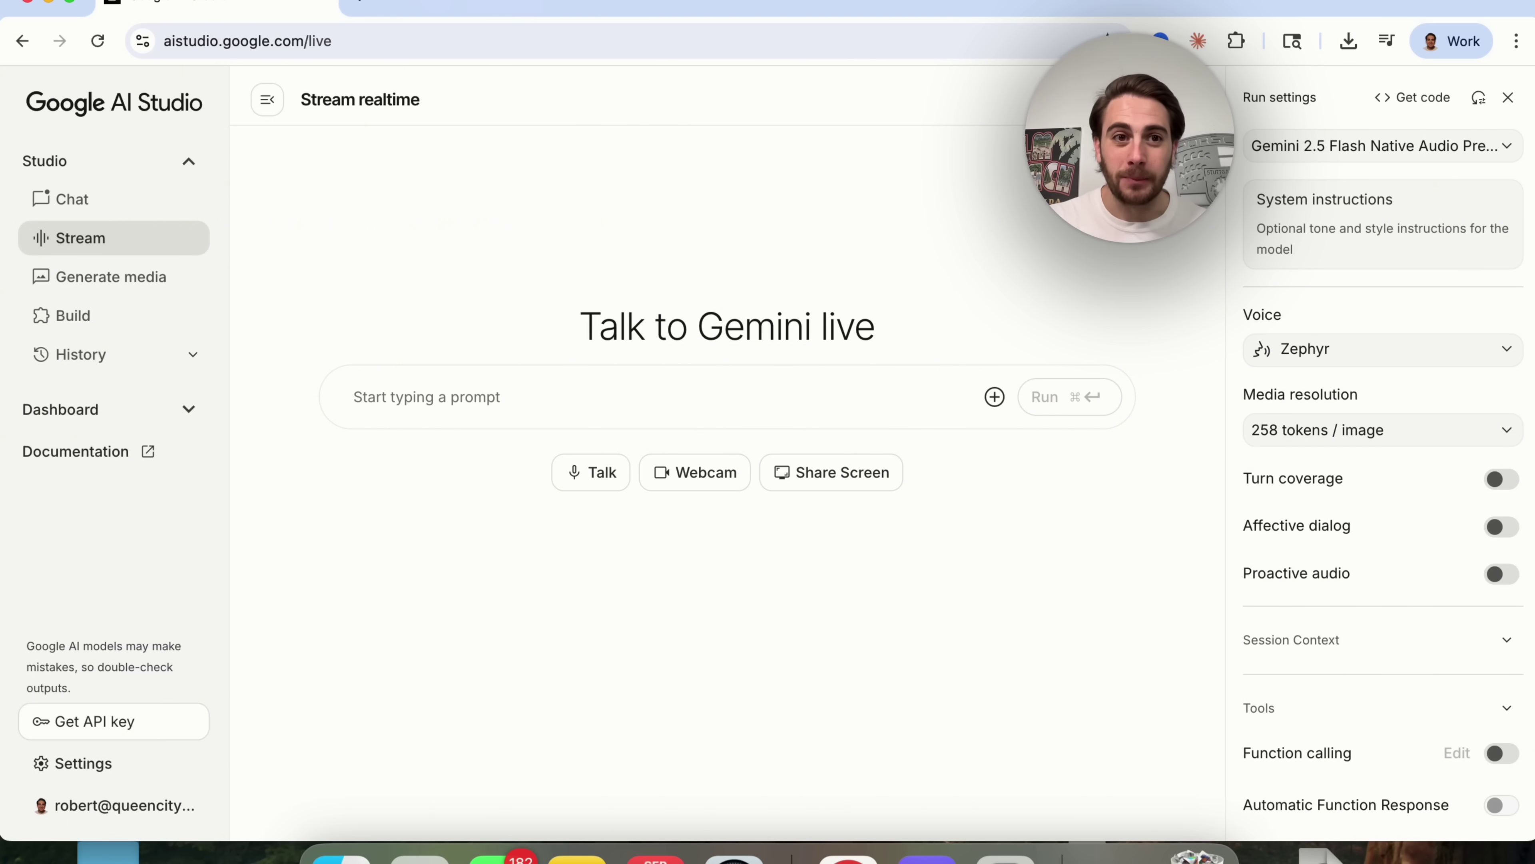
Search 'irs' in a new tab, open the Form 8802 PDF, and return to AI Studio.
key("super+t")
type("irs")
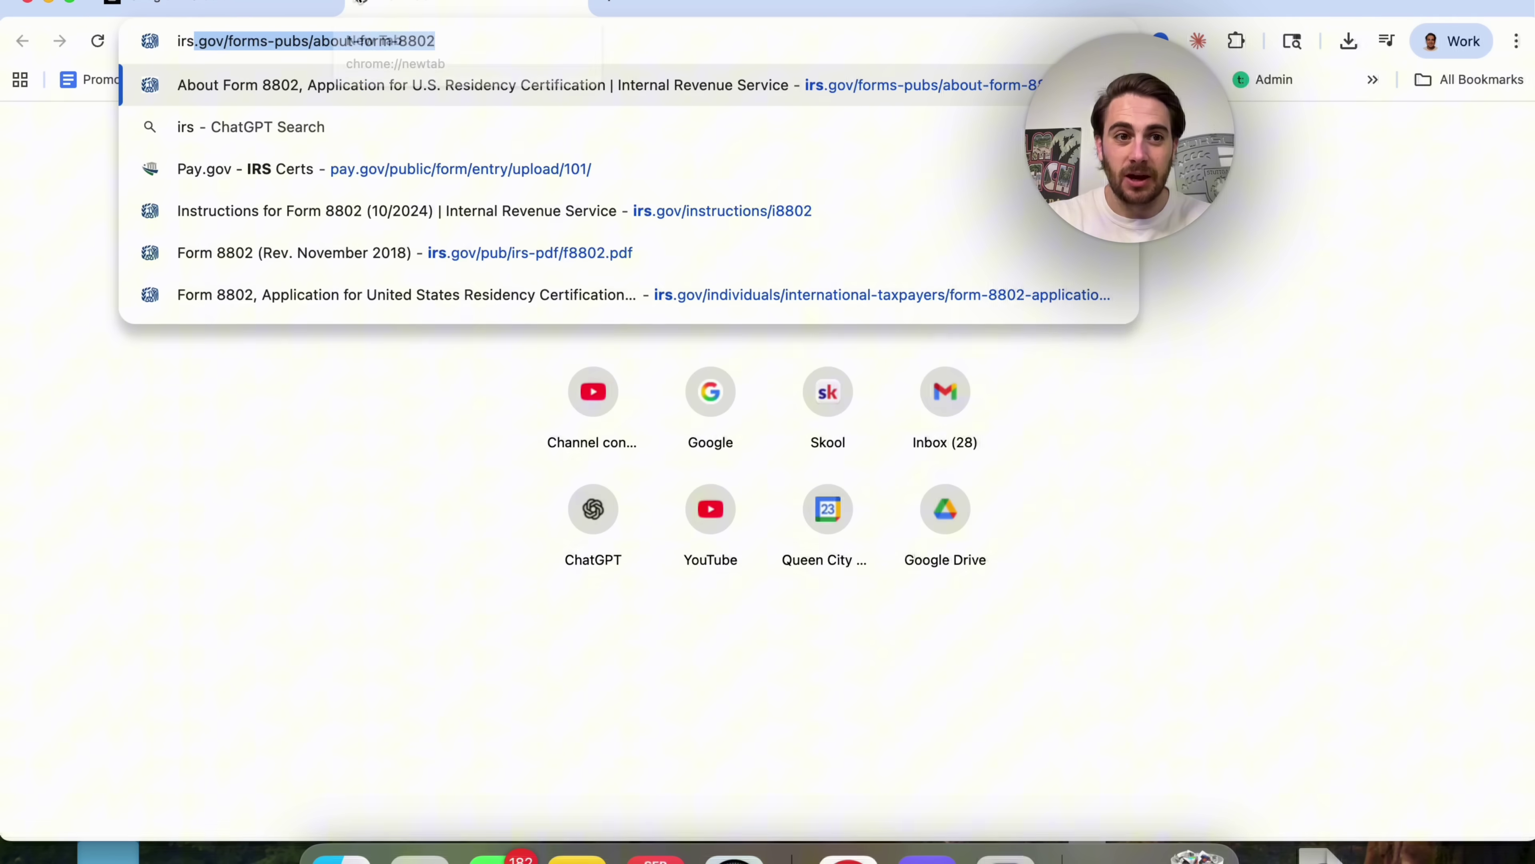
key("Return")
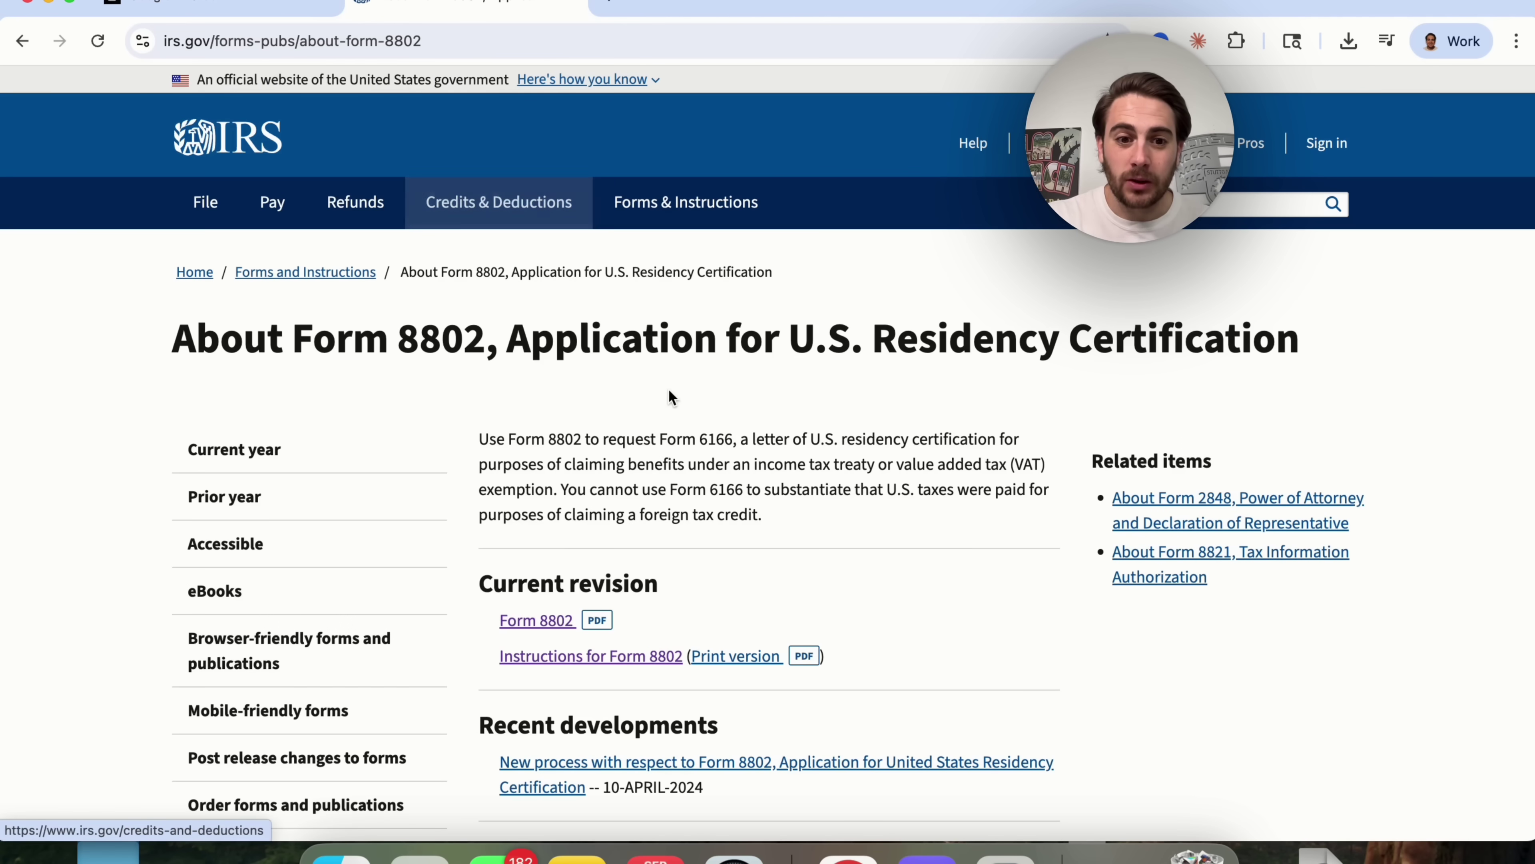
scroll(668, 388, "down", 5)
left_click(538, 405)
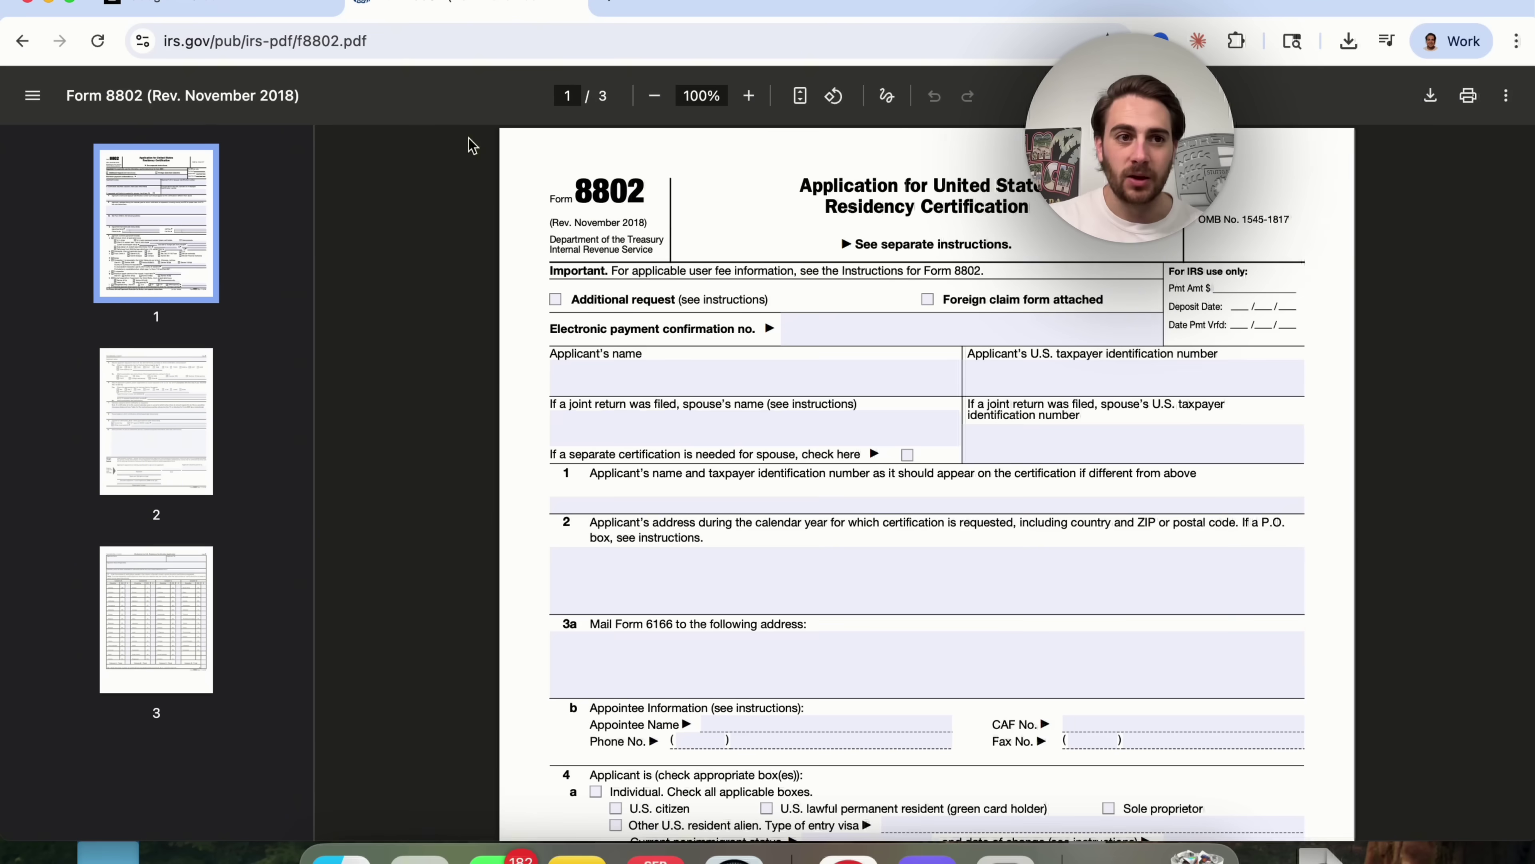
left_click(215, 8)
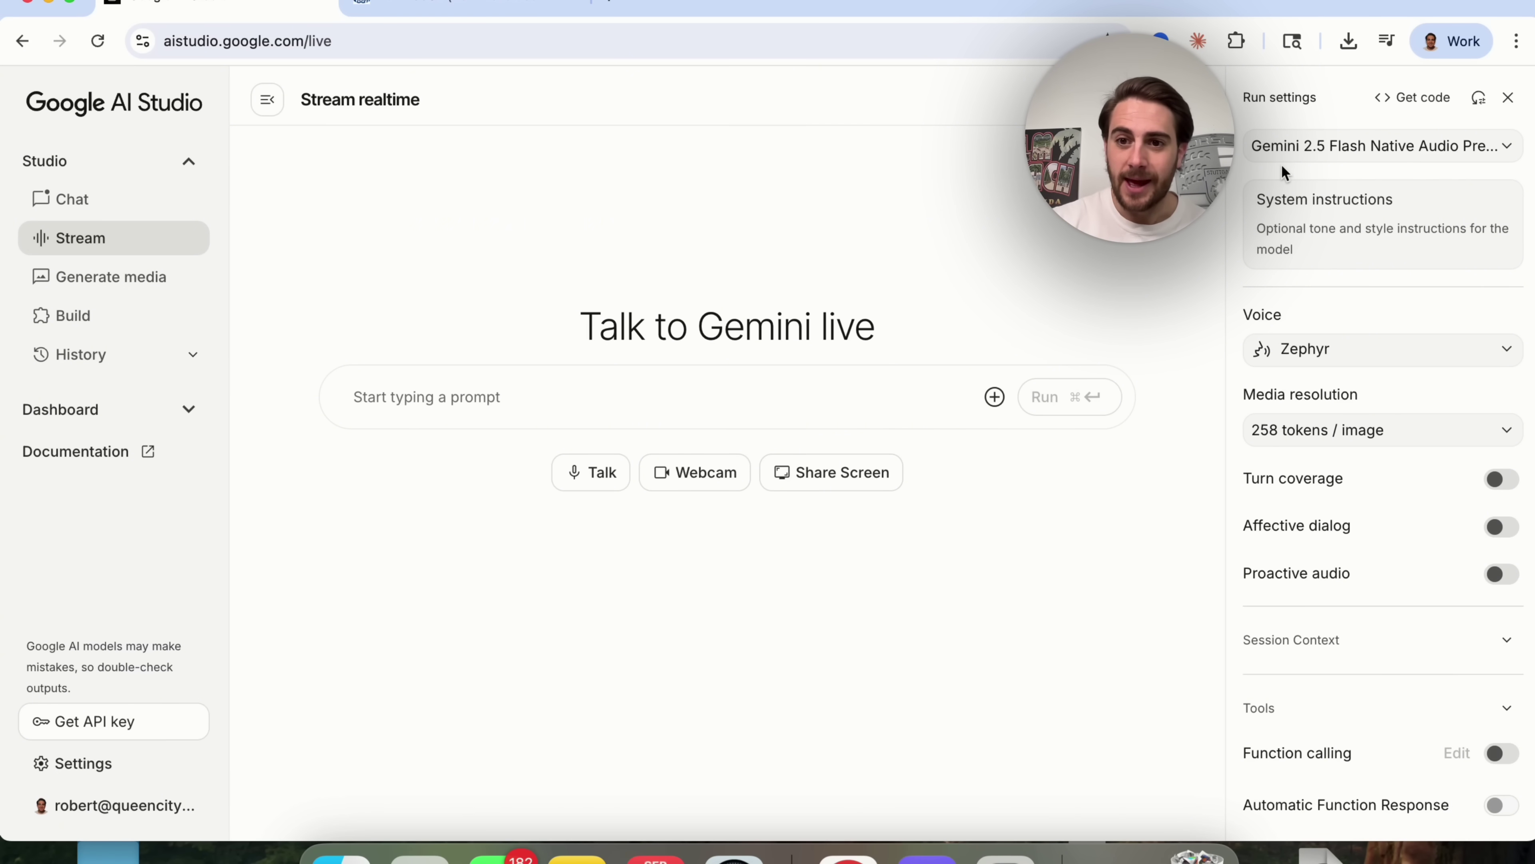
Write system instructions describing an agent that helps the business fill out IRS form 8802.
left_click(1330, 232)
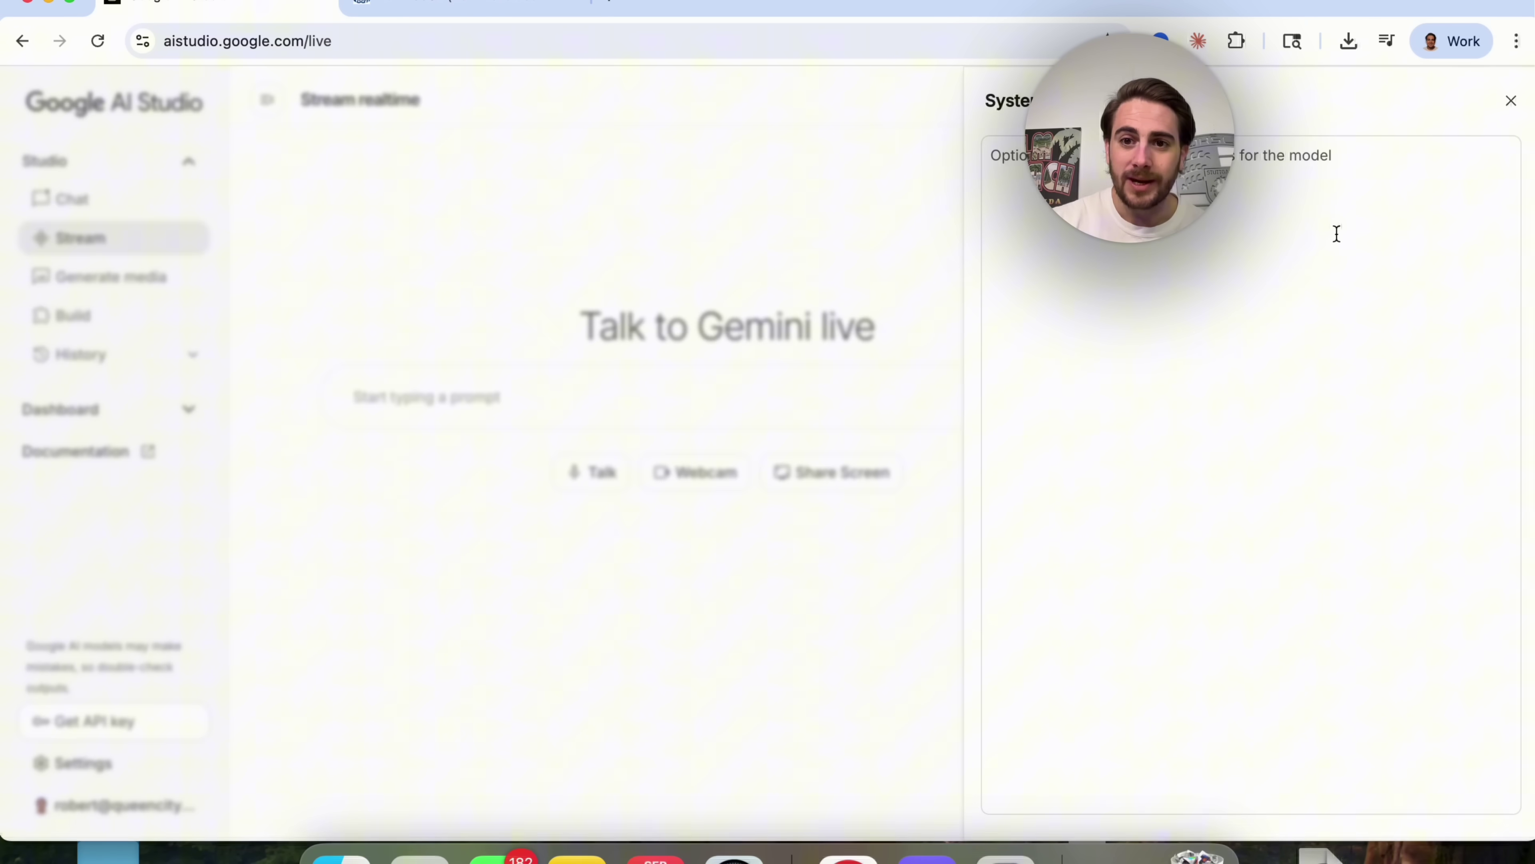
left_click(1313, 254)
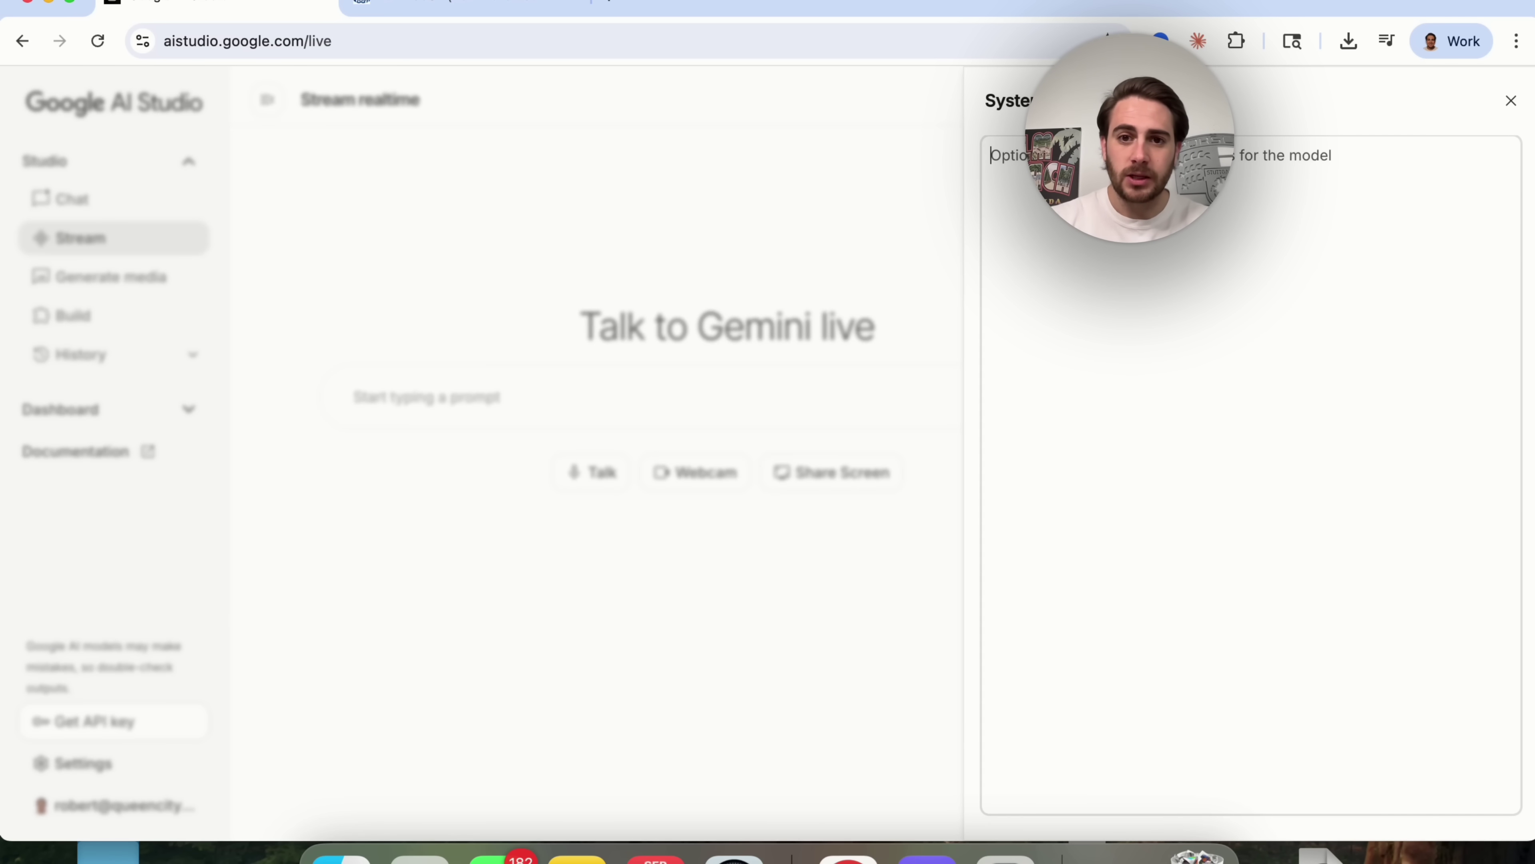
type("You'r … o me fil")
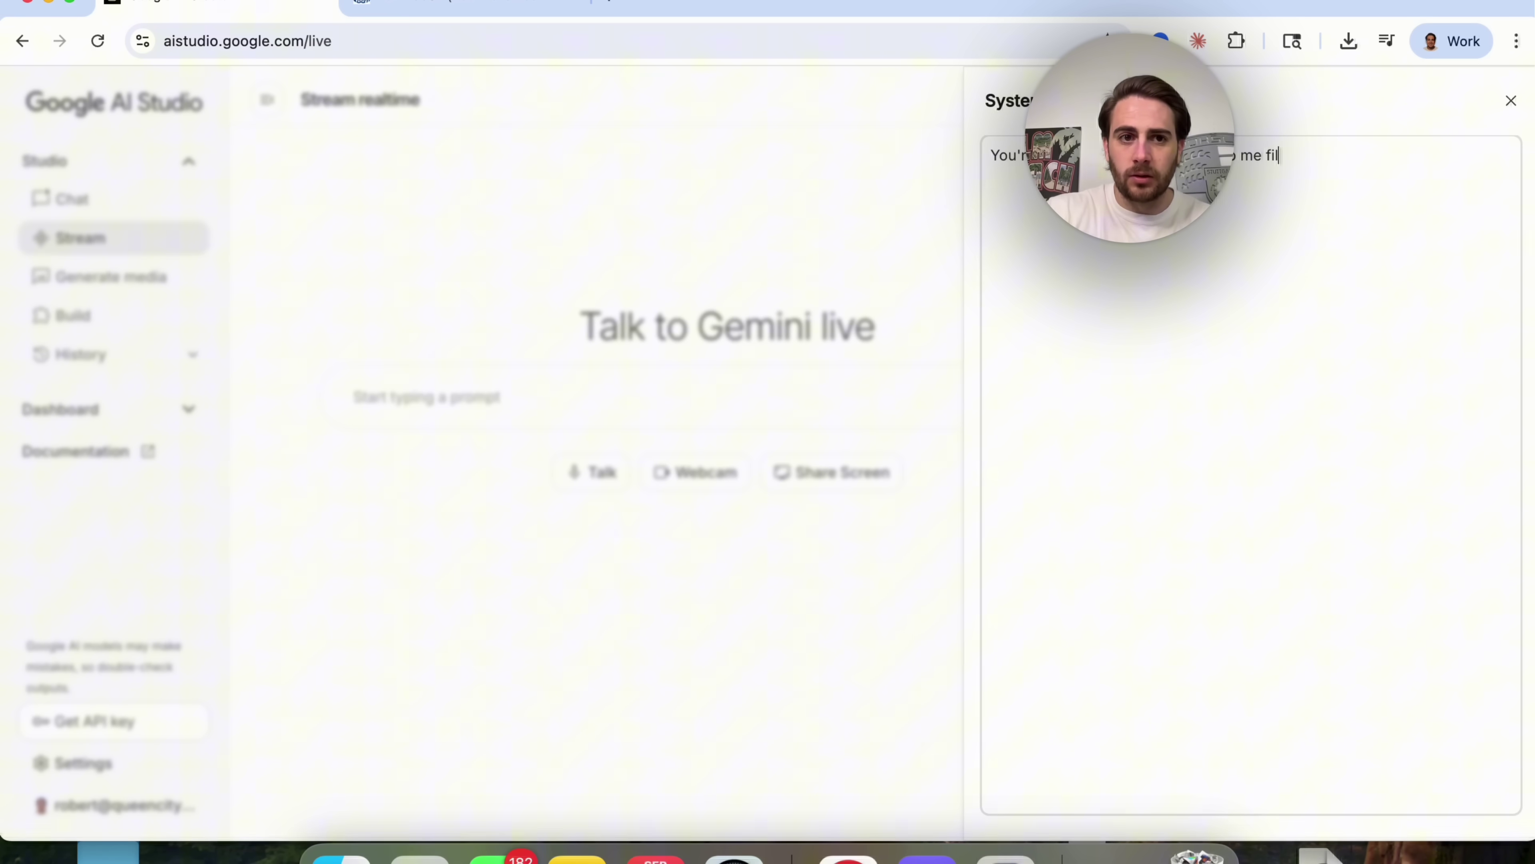
type("l our IRS ")
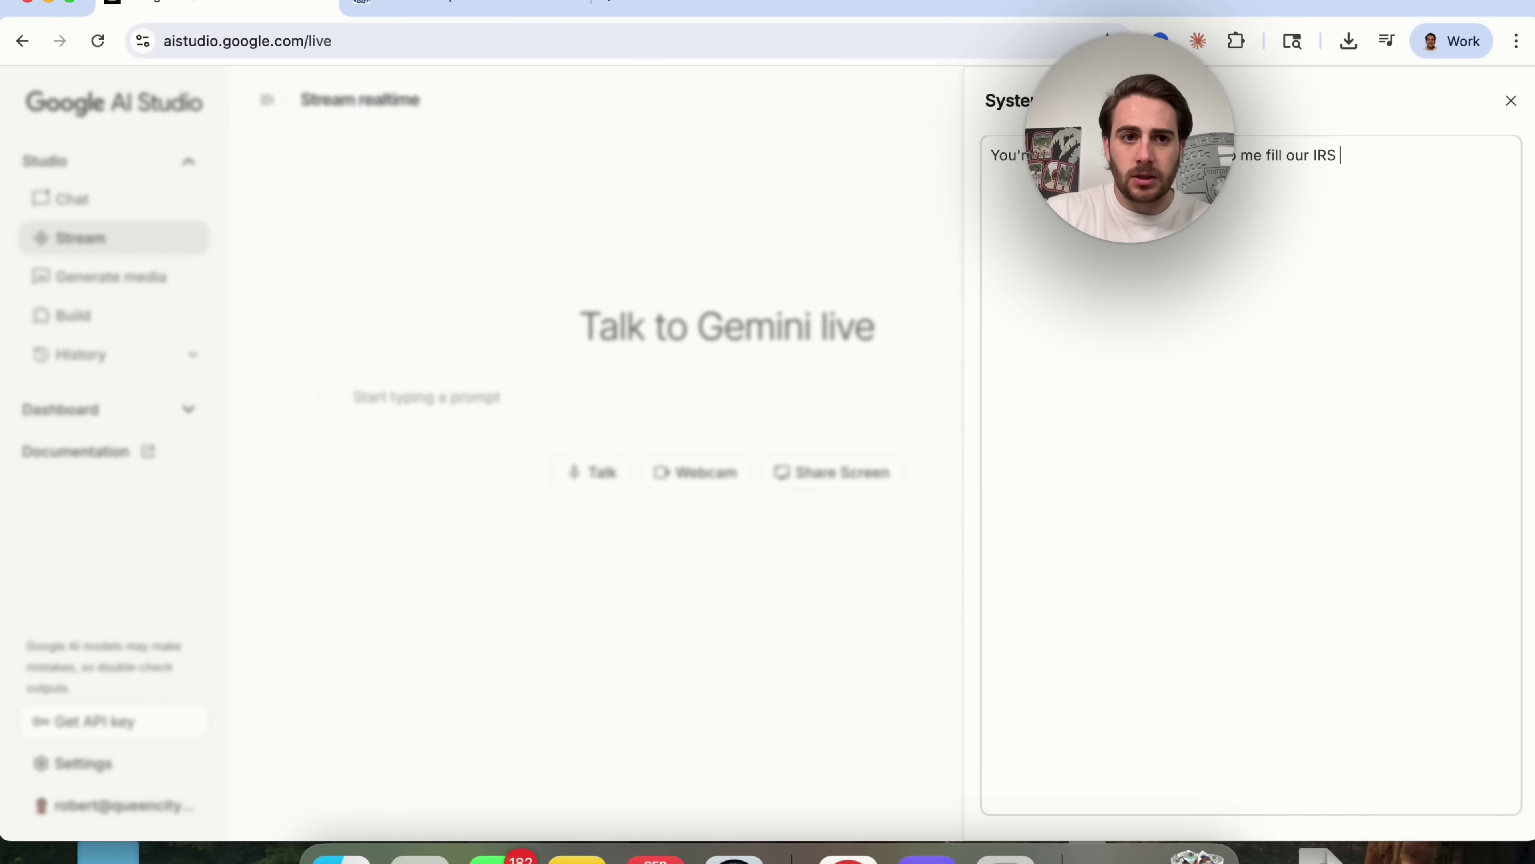
type("form 8802 in order to")
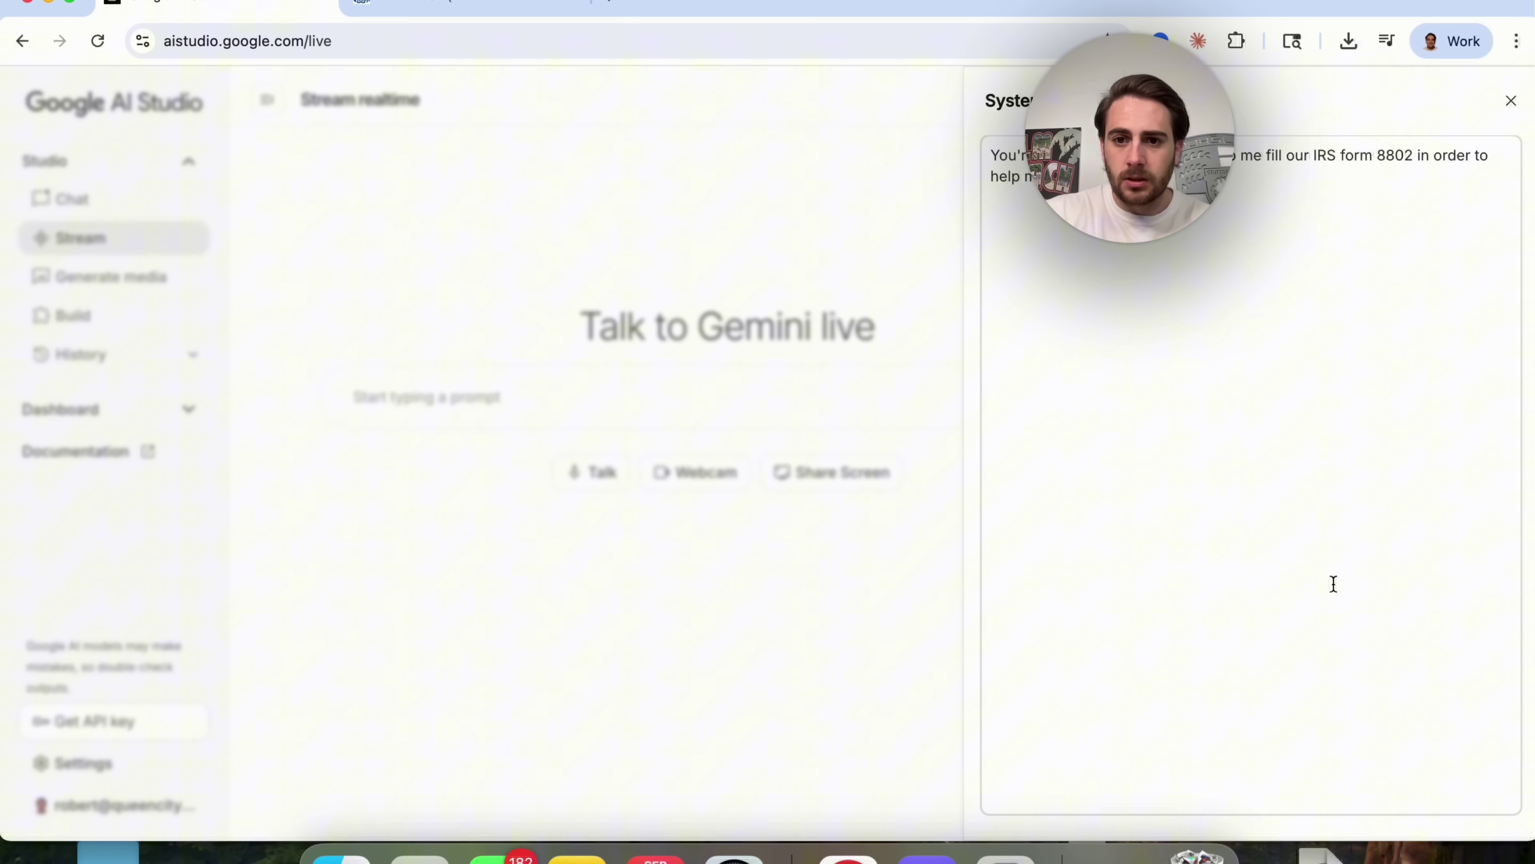
left_click(1511, 100)
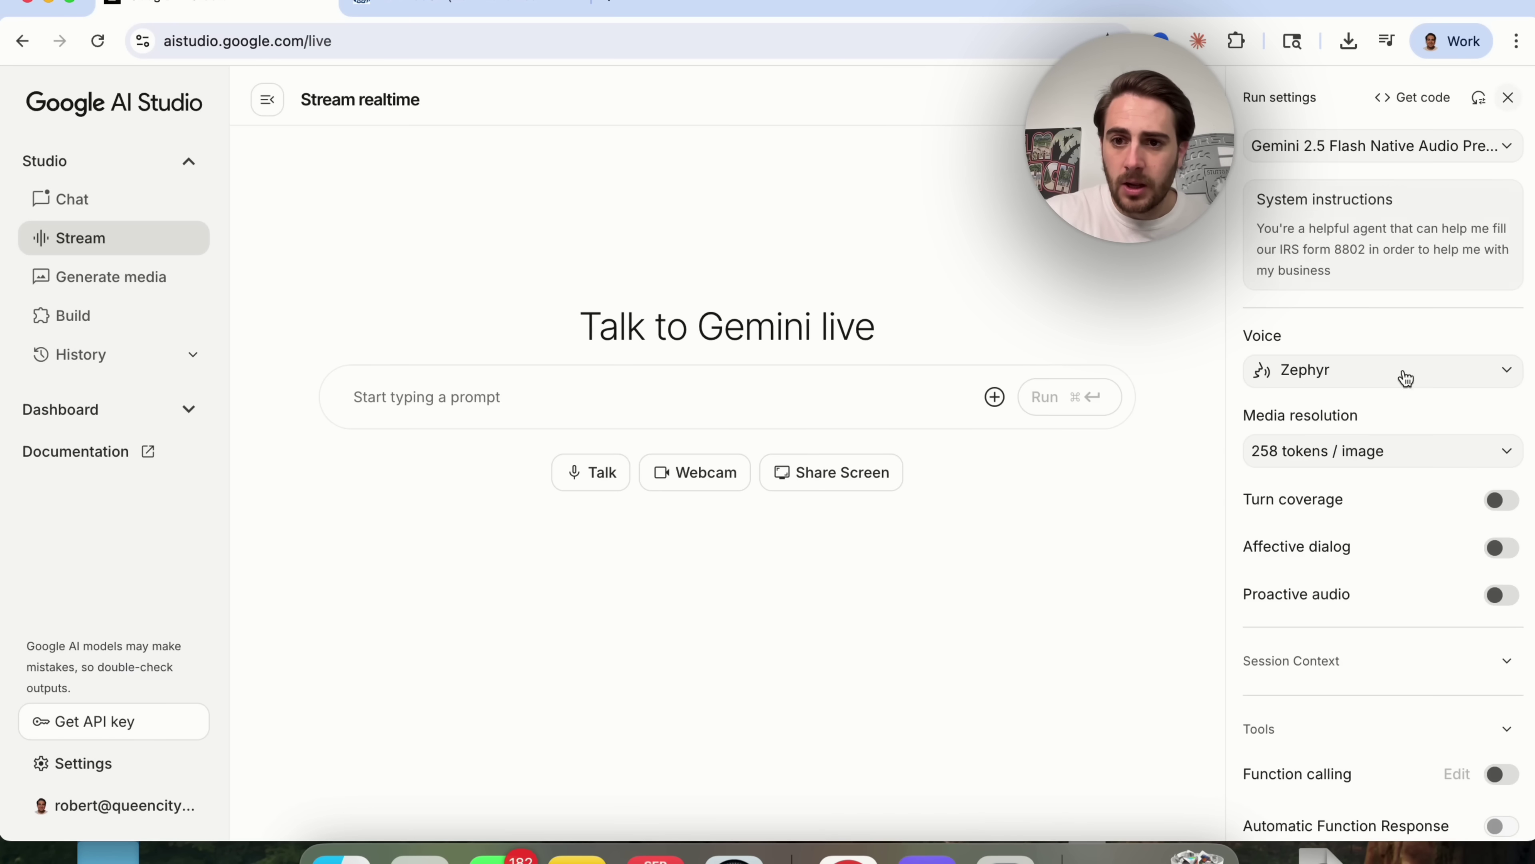
left_click(1339, 366)
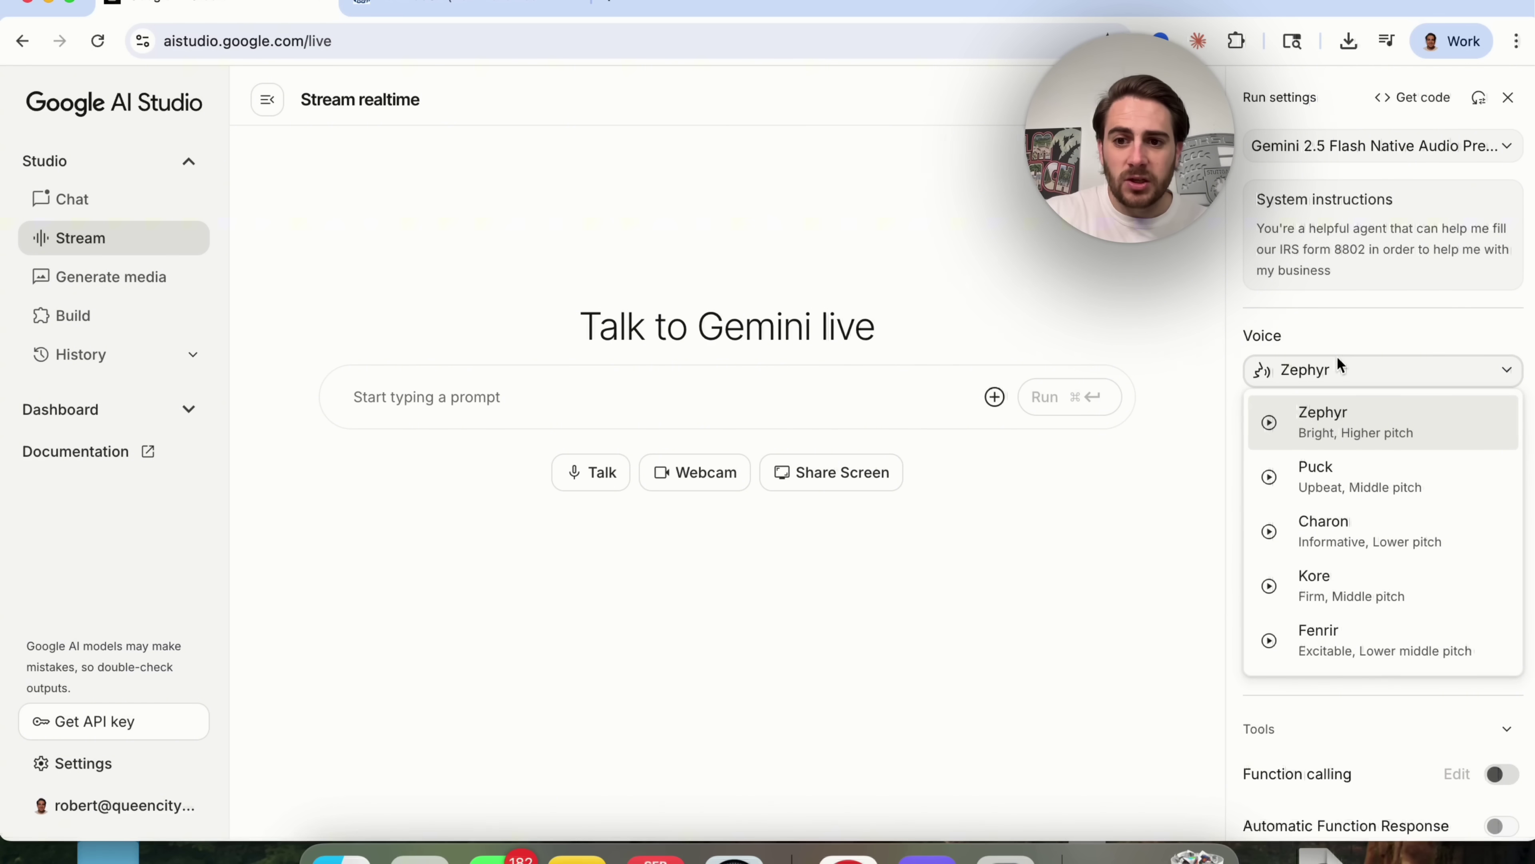
left_click(1337, 334)
left_click(1321, 453)
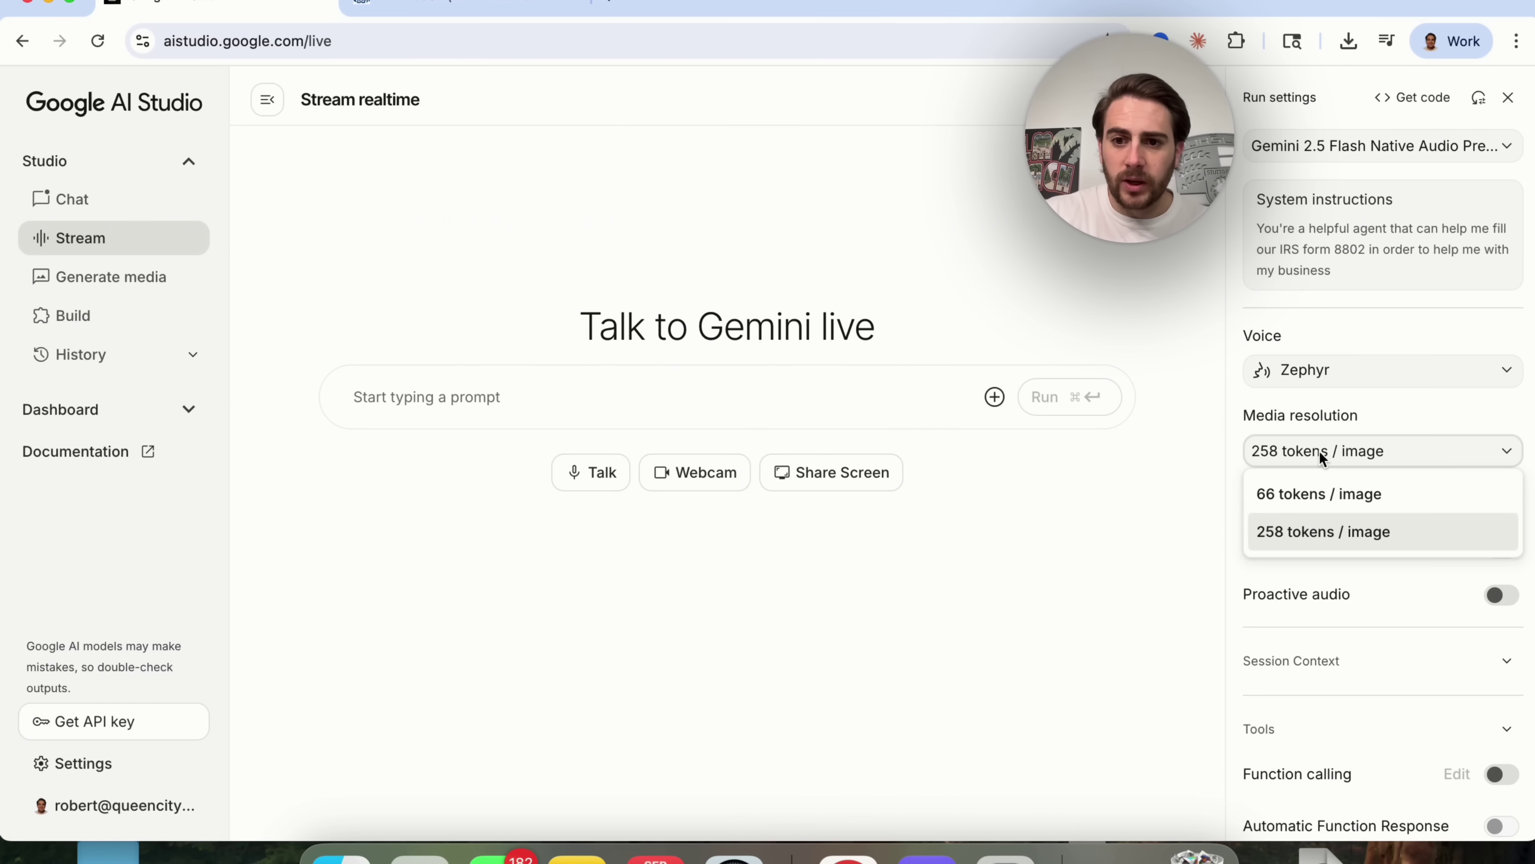
left_click(1365, 414)
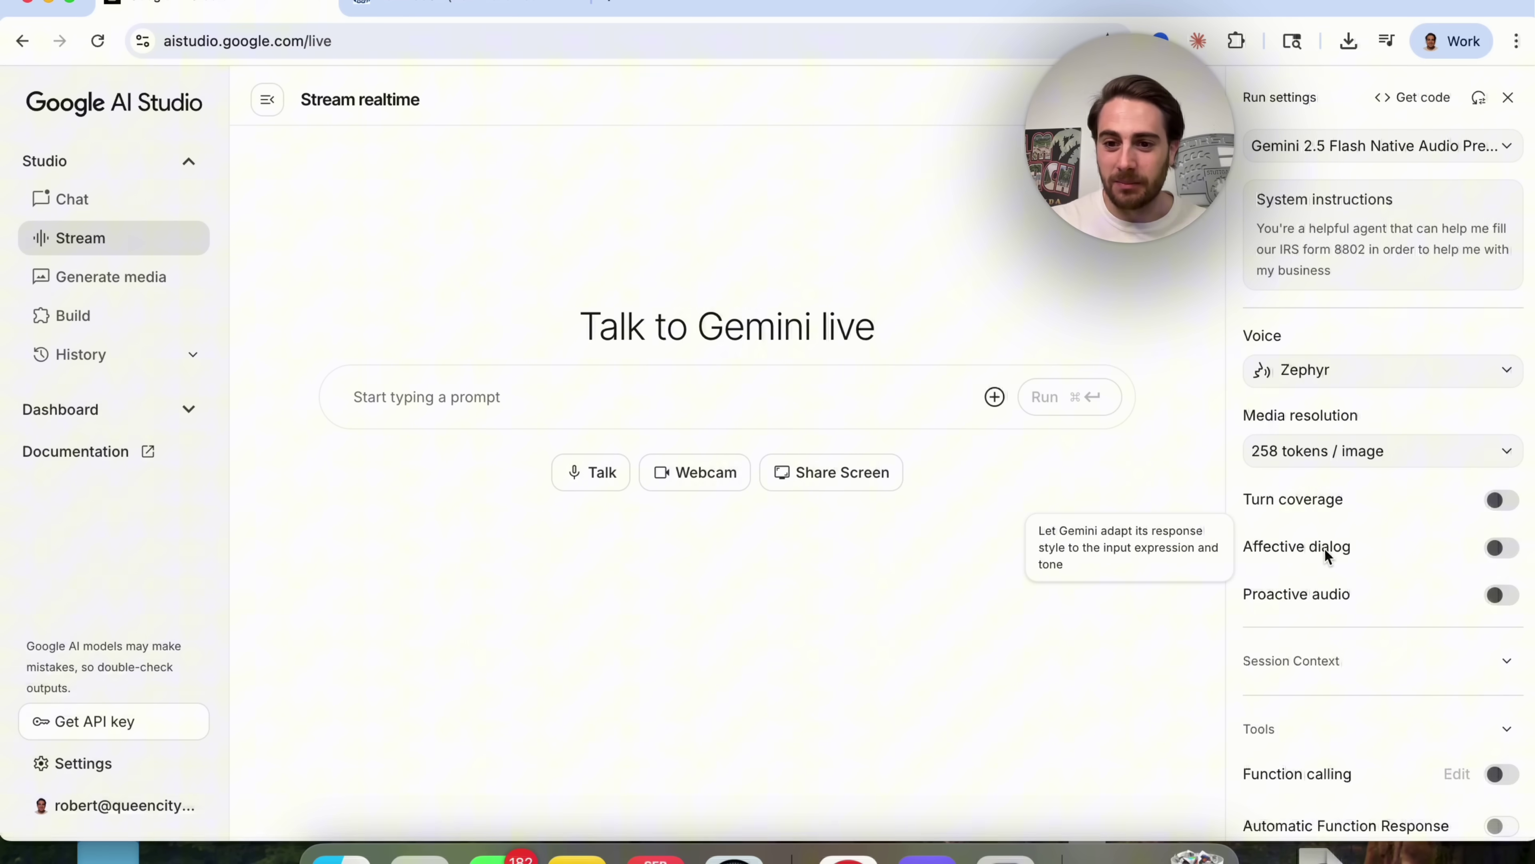
mouse_move(1297, 593)
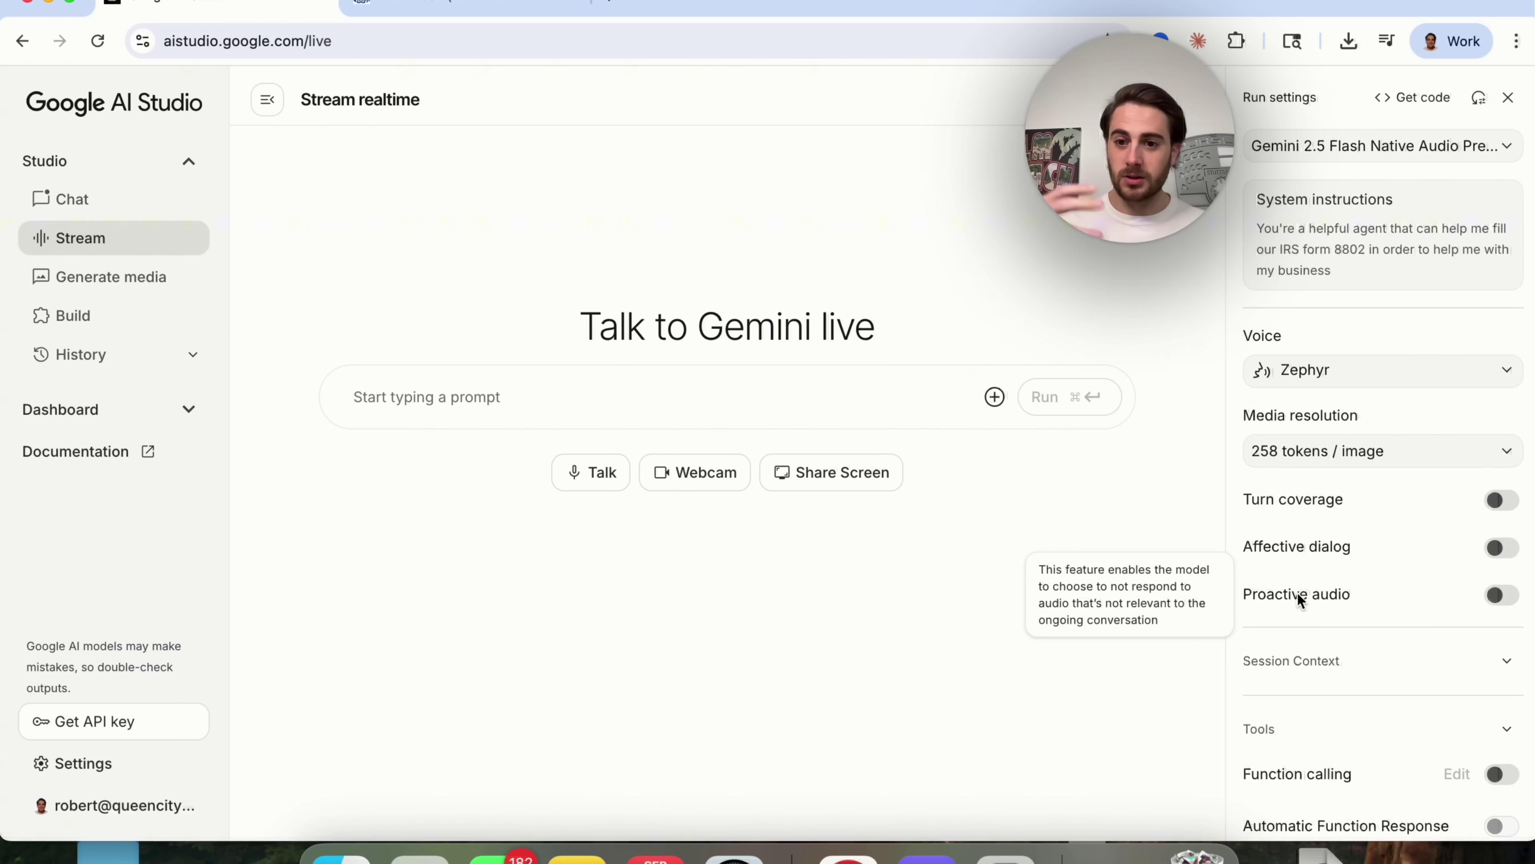
Set target context size 25600, max context size 32000, and enable Grounding with Google Search.
left_click(1309, 660)
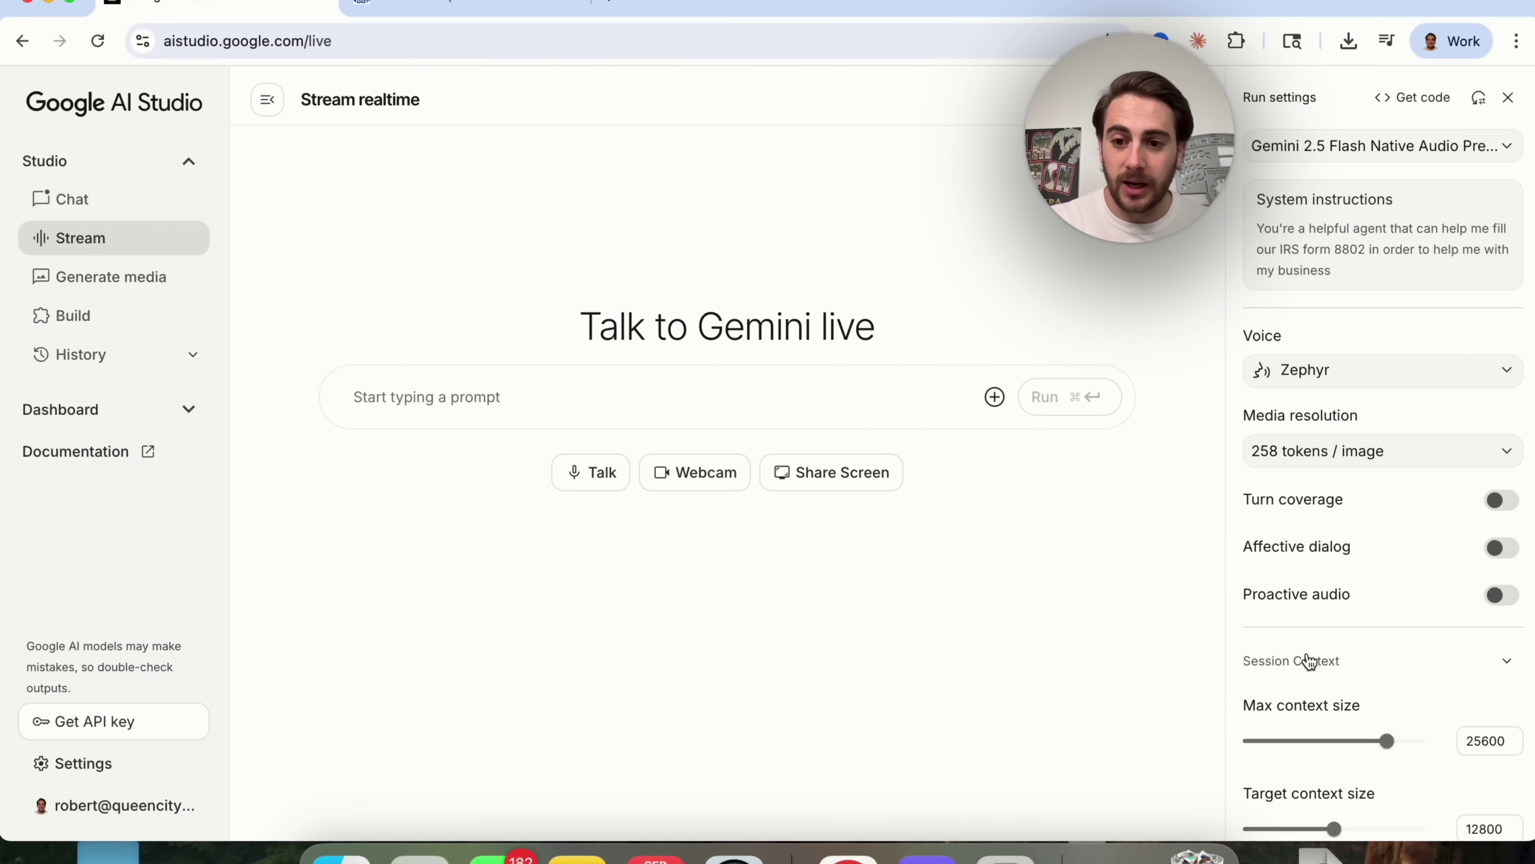
scroll(1365, 710, "down", 4)
left_click_drag(1334, 571, 1422, 572)
left_click(1428, 487)
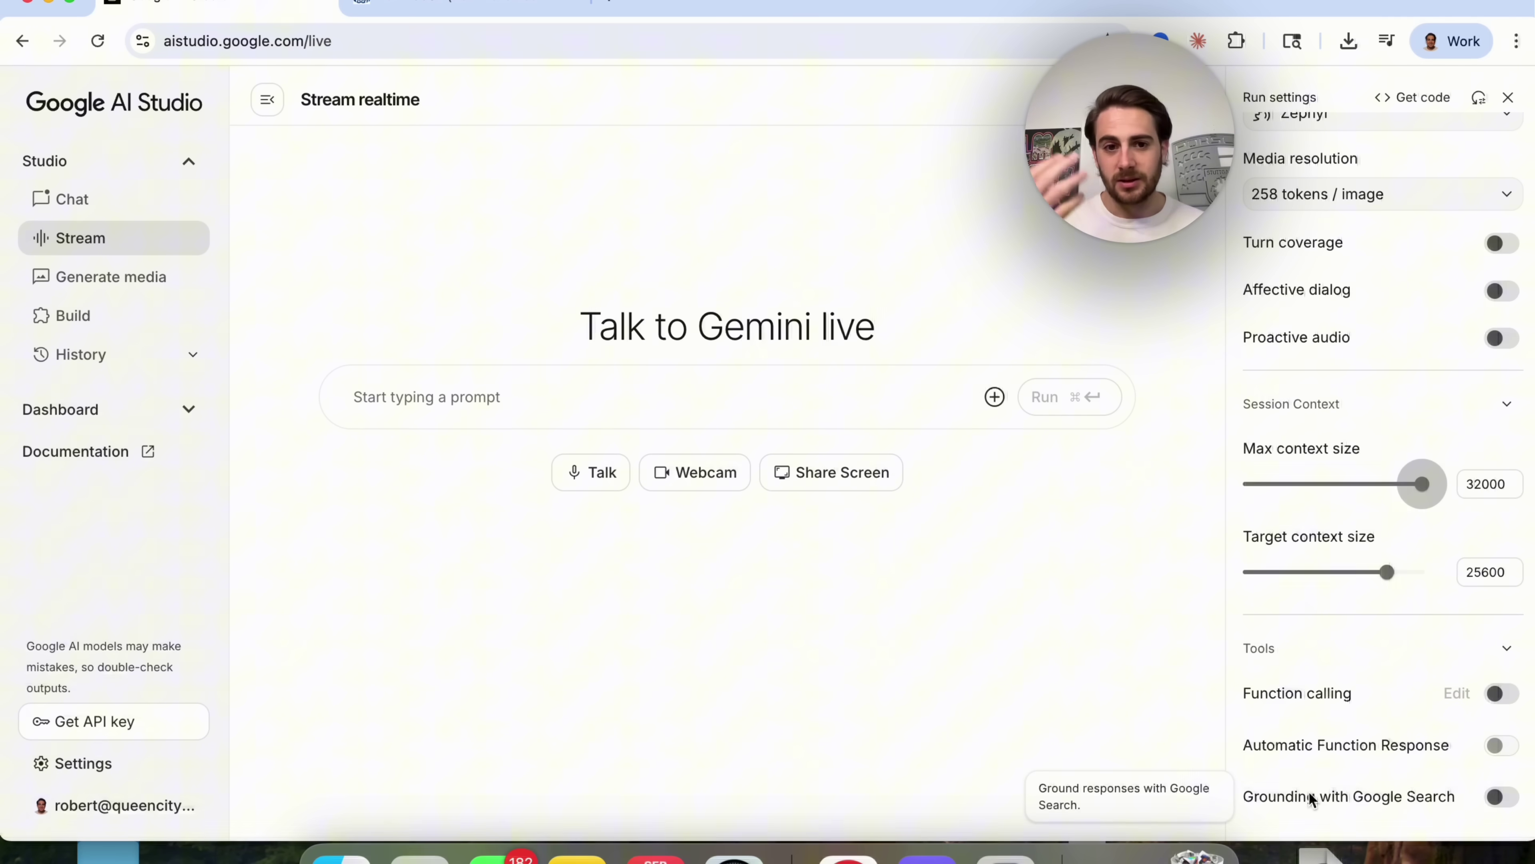
left_click(1500, 797)
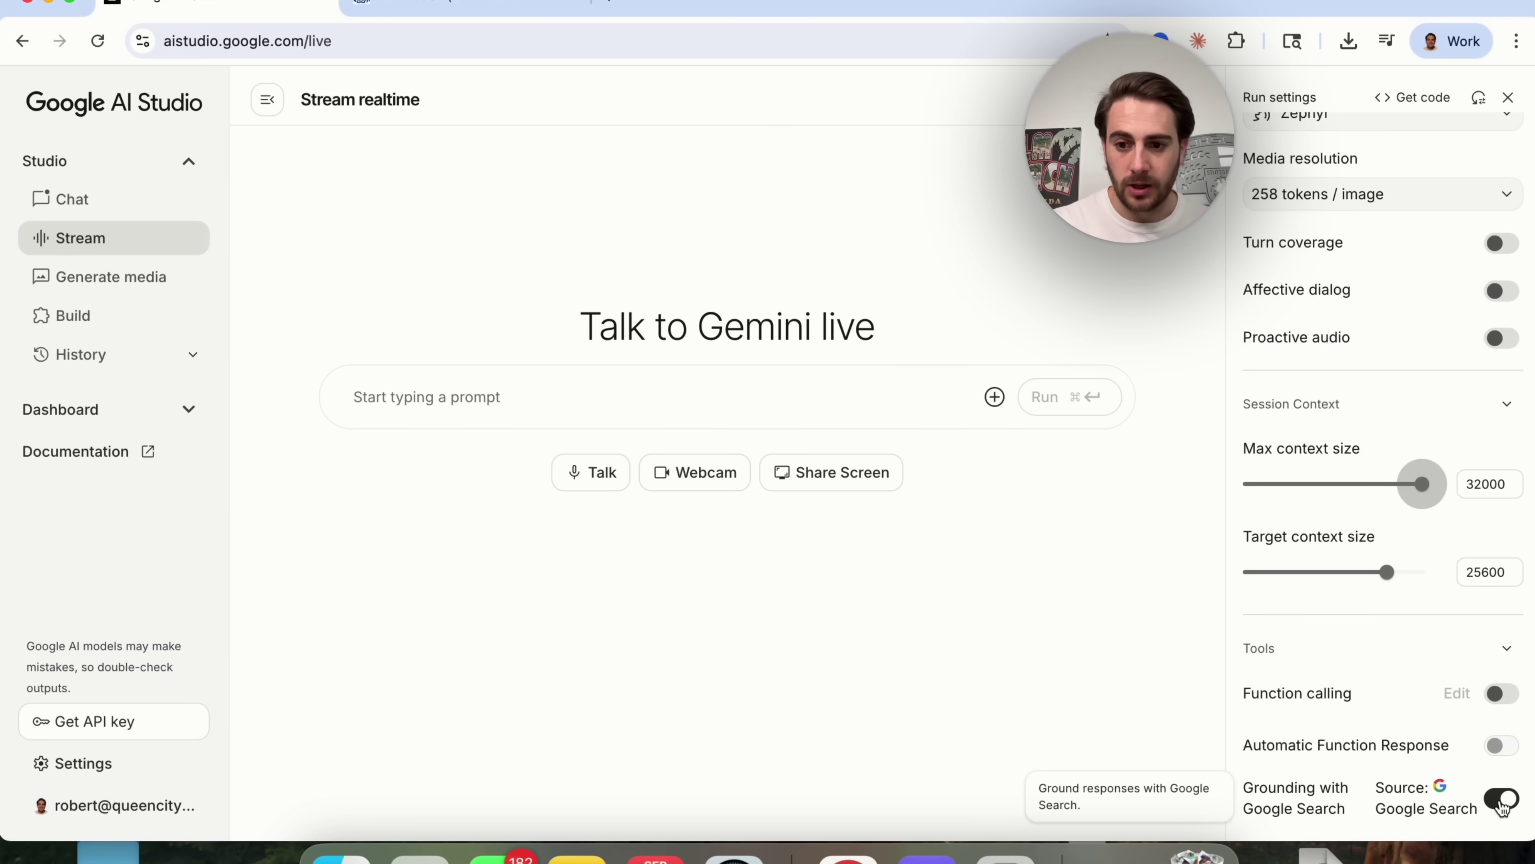
scroll(1384, 758, "down", 1)
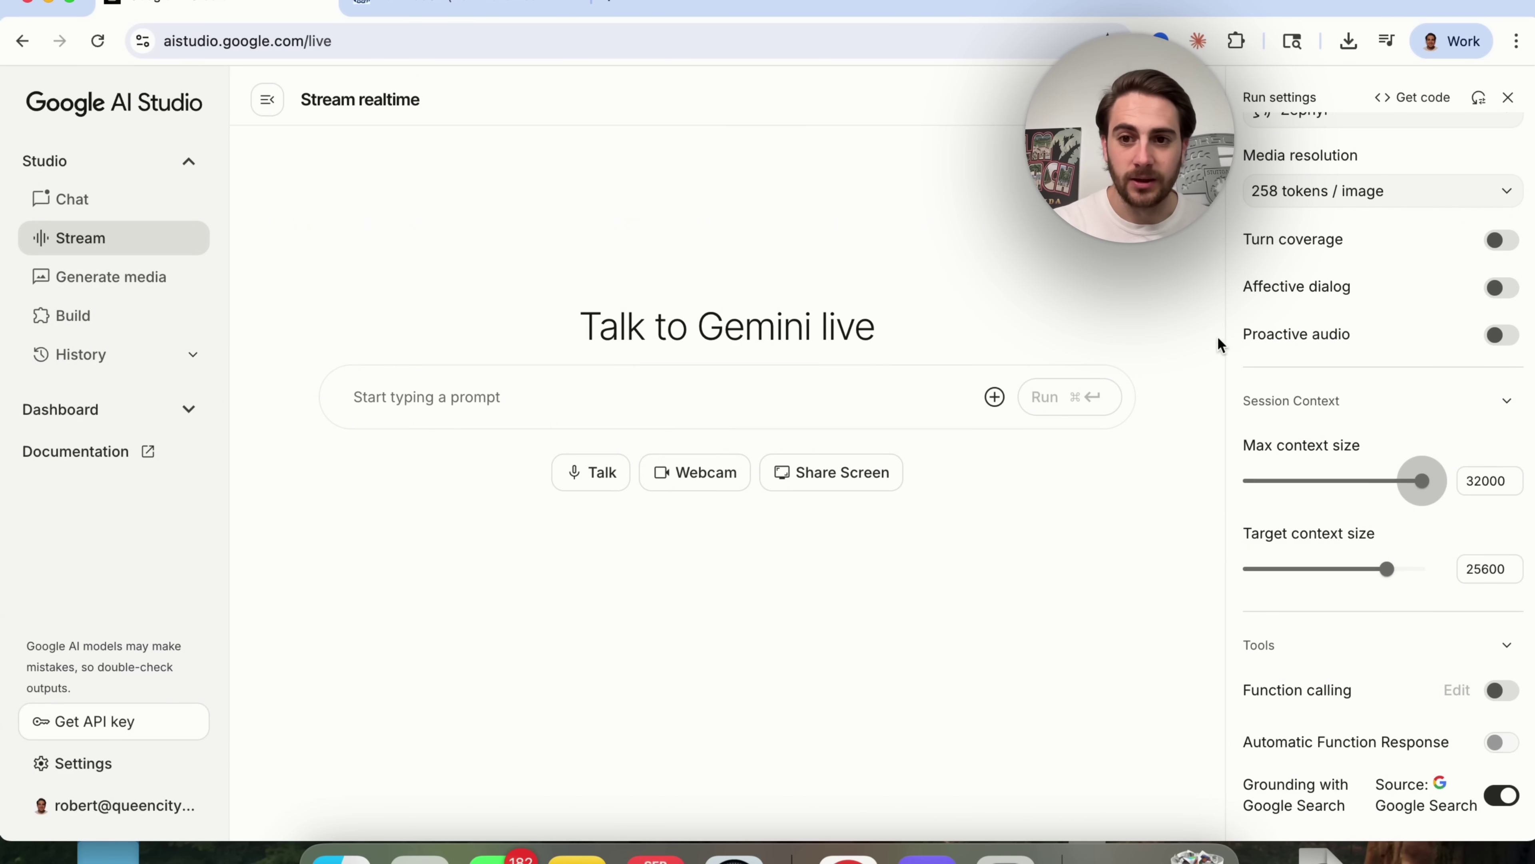
Share the 'Form 8802 (Rev. November 2018)' Chrome tab with the live stream.
left_click(809, 475)
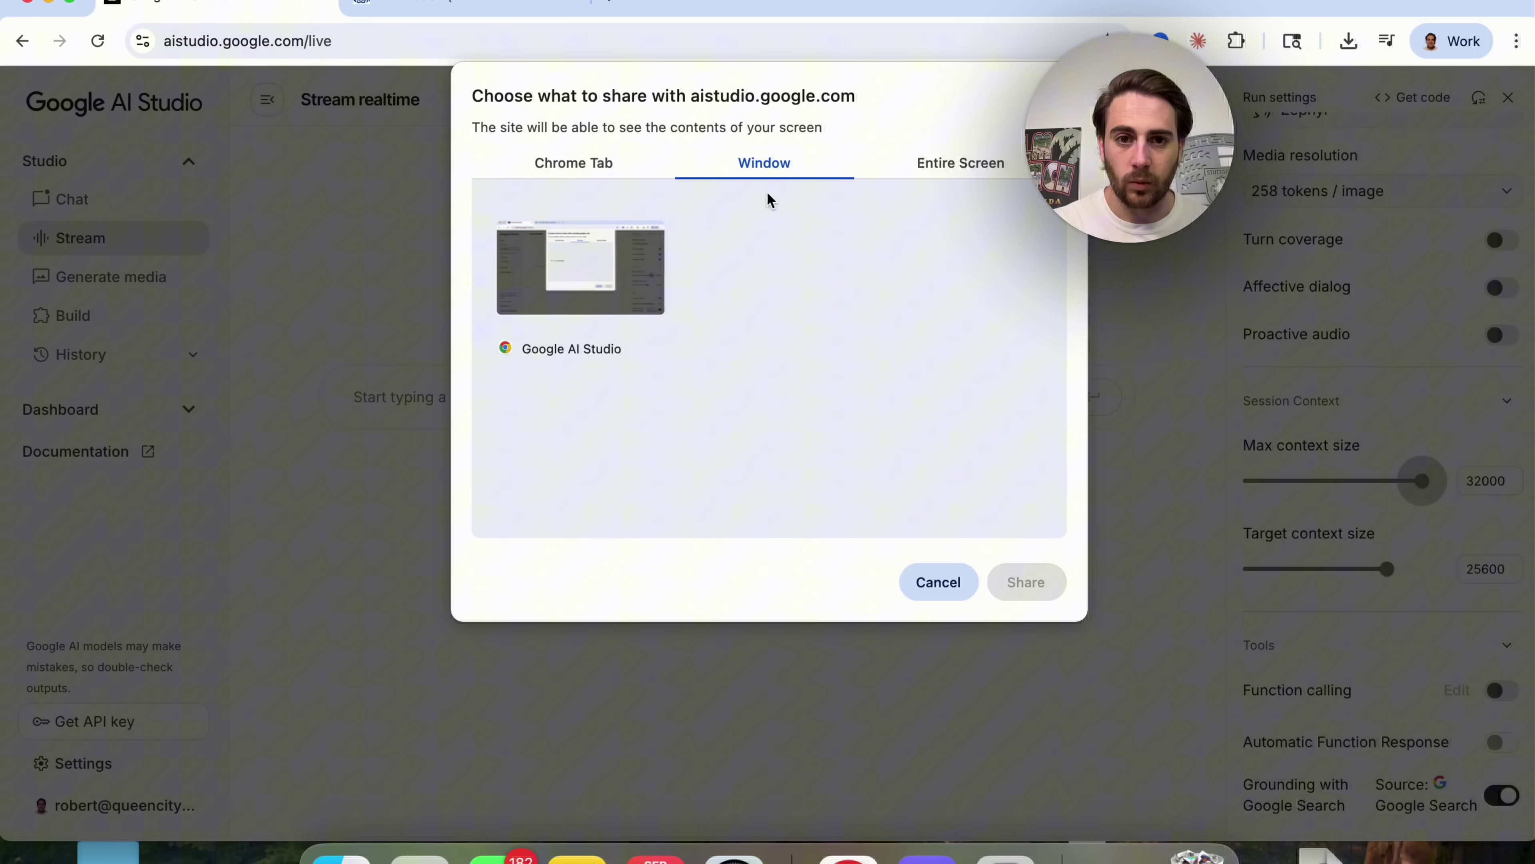
left_click(577, 169)
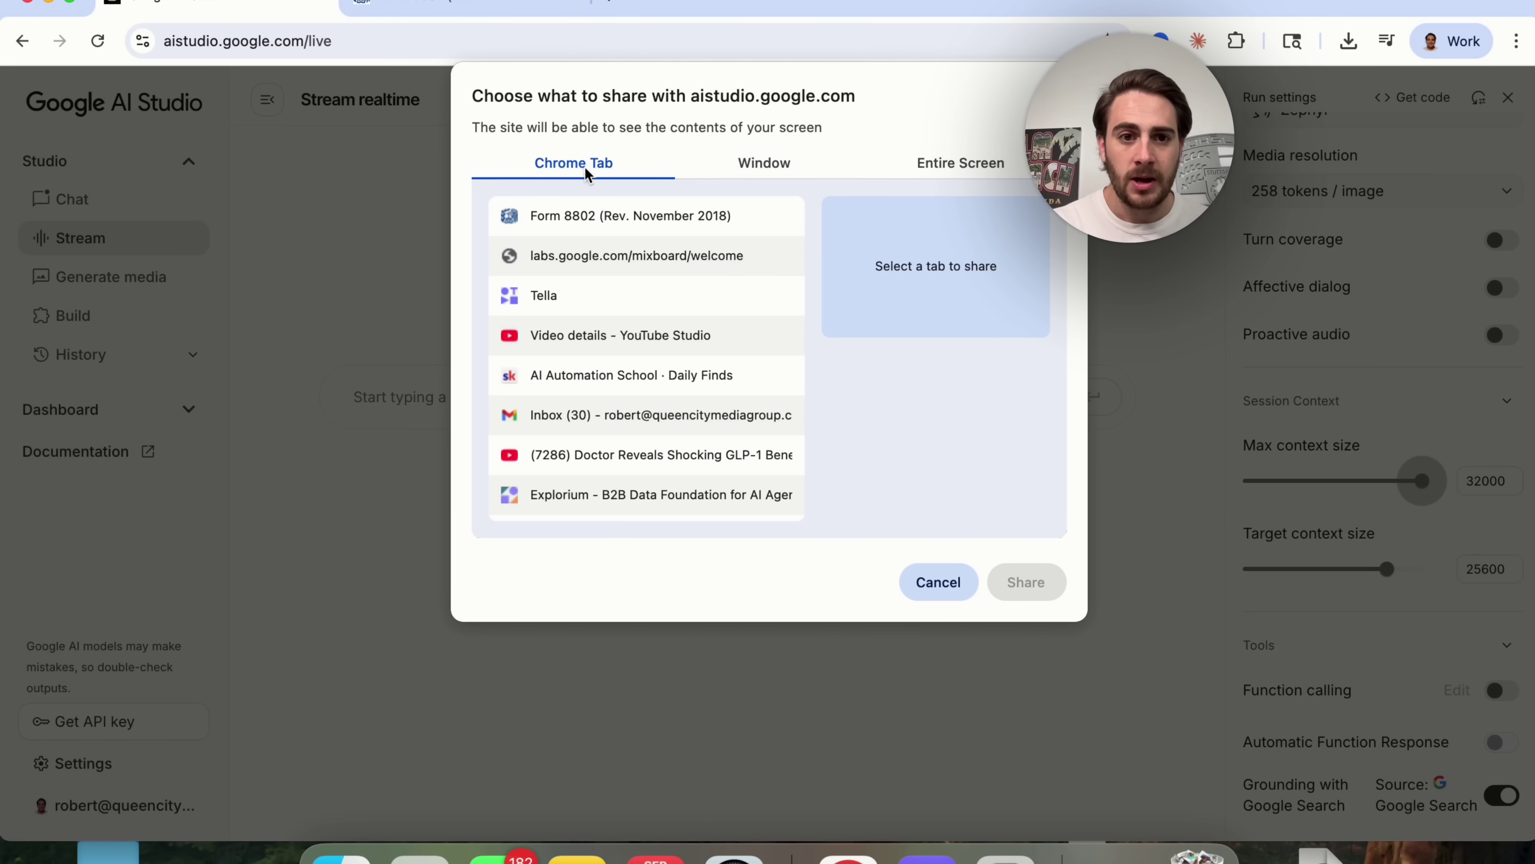
left_click(648, 223)
left_click(1011, 572)
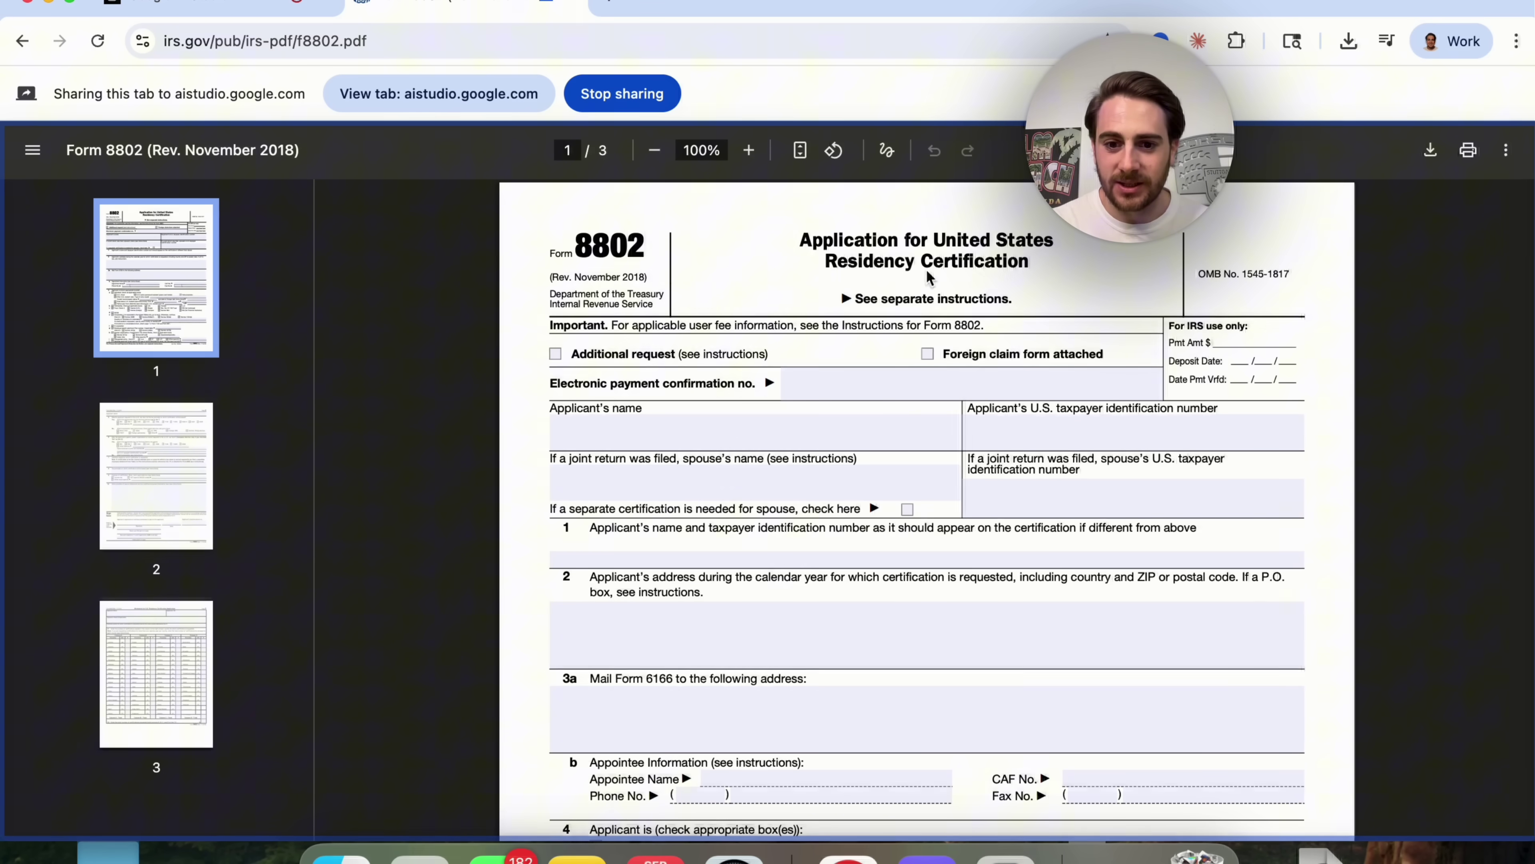
Scroll through the Form 8802 PDF back to page 1 and raise the system volume.
scroll(871, 427, "down", 5)
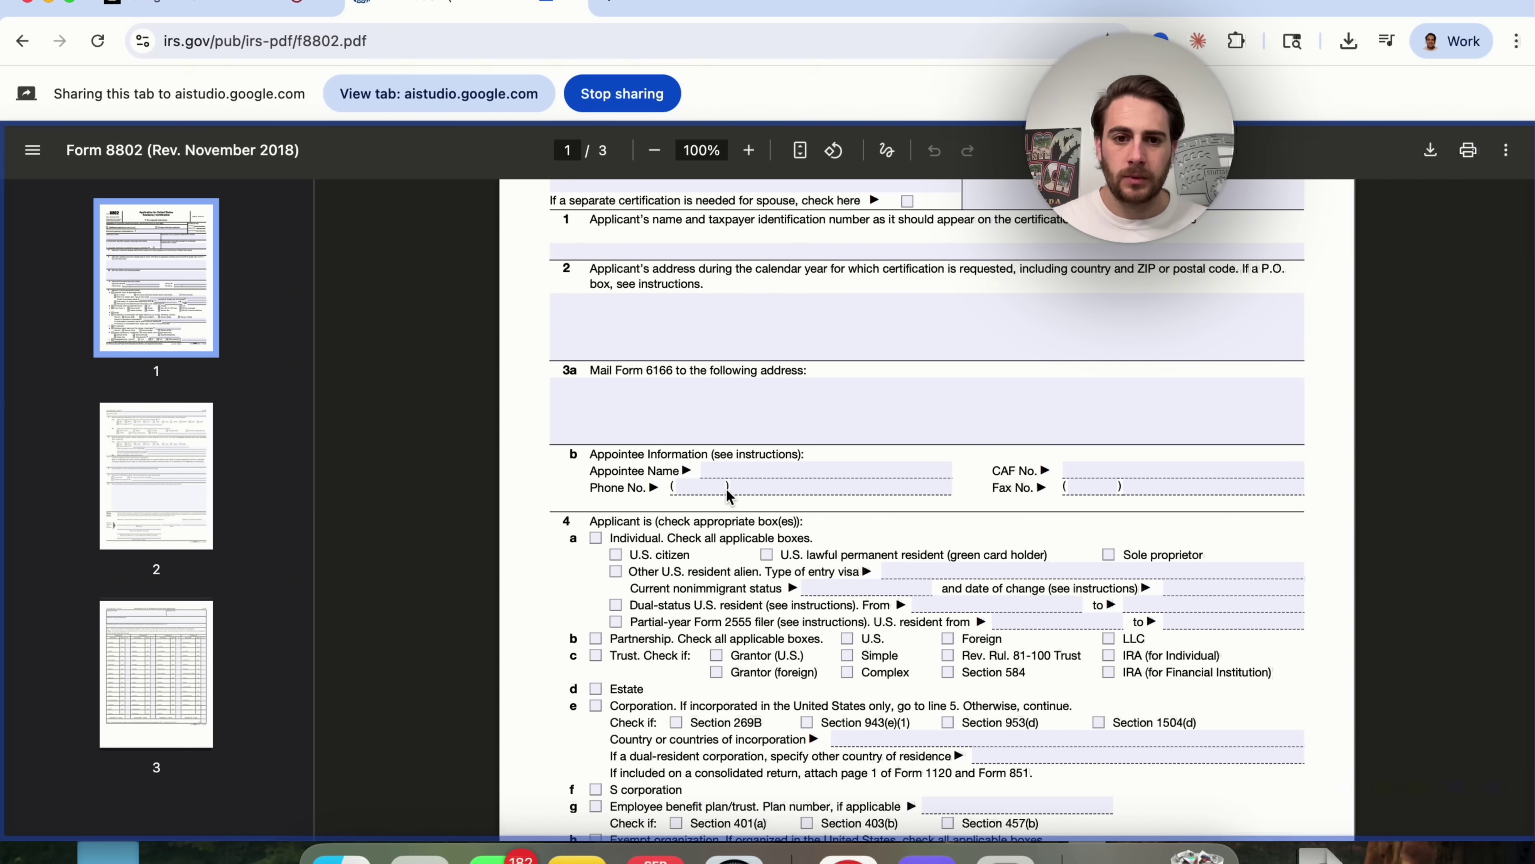
key("XF86AudioRaiseVolume")
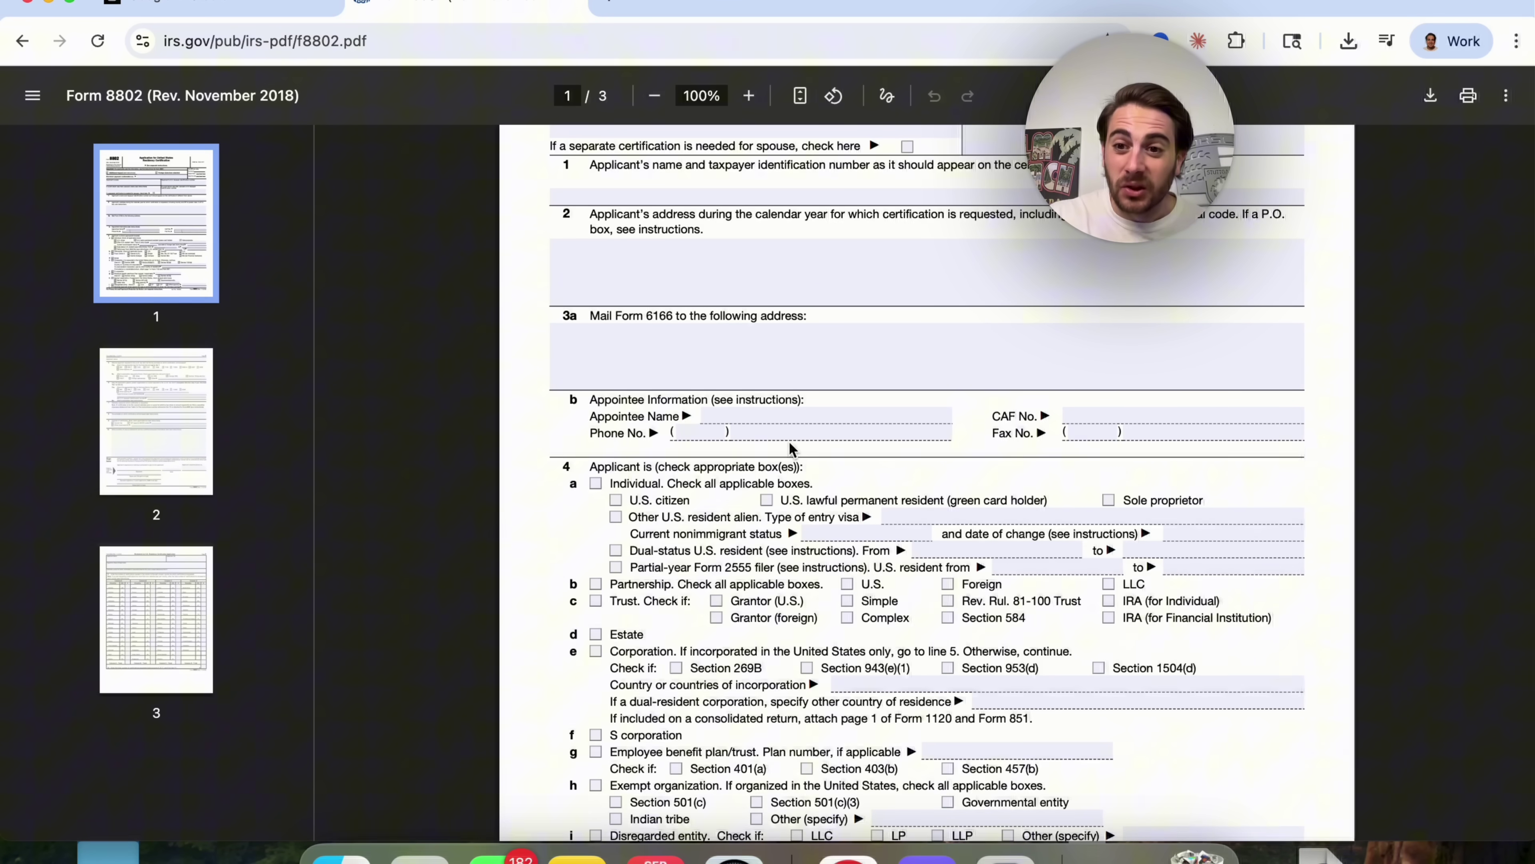
scroll(795, 451, "up", 2)
scroll(751, 492, "up", 6)
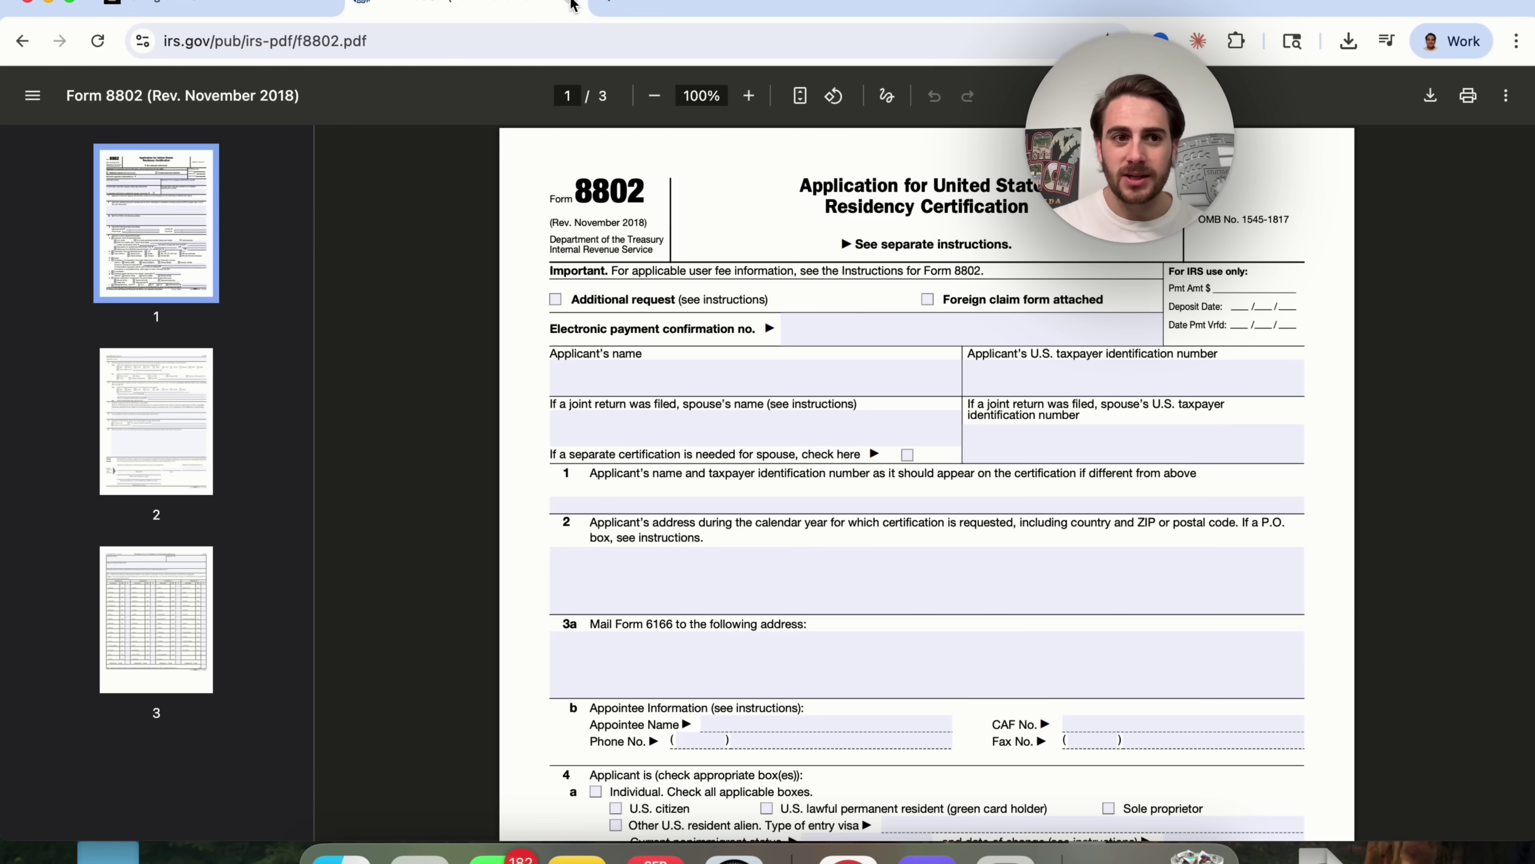
Return to AI Studio and scroll through the Form 8802 stream conversation history.
left_click(278, 3)
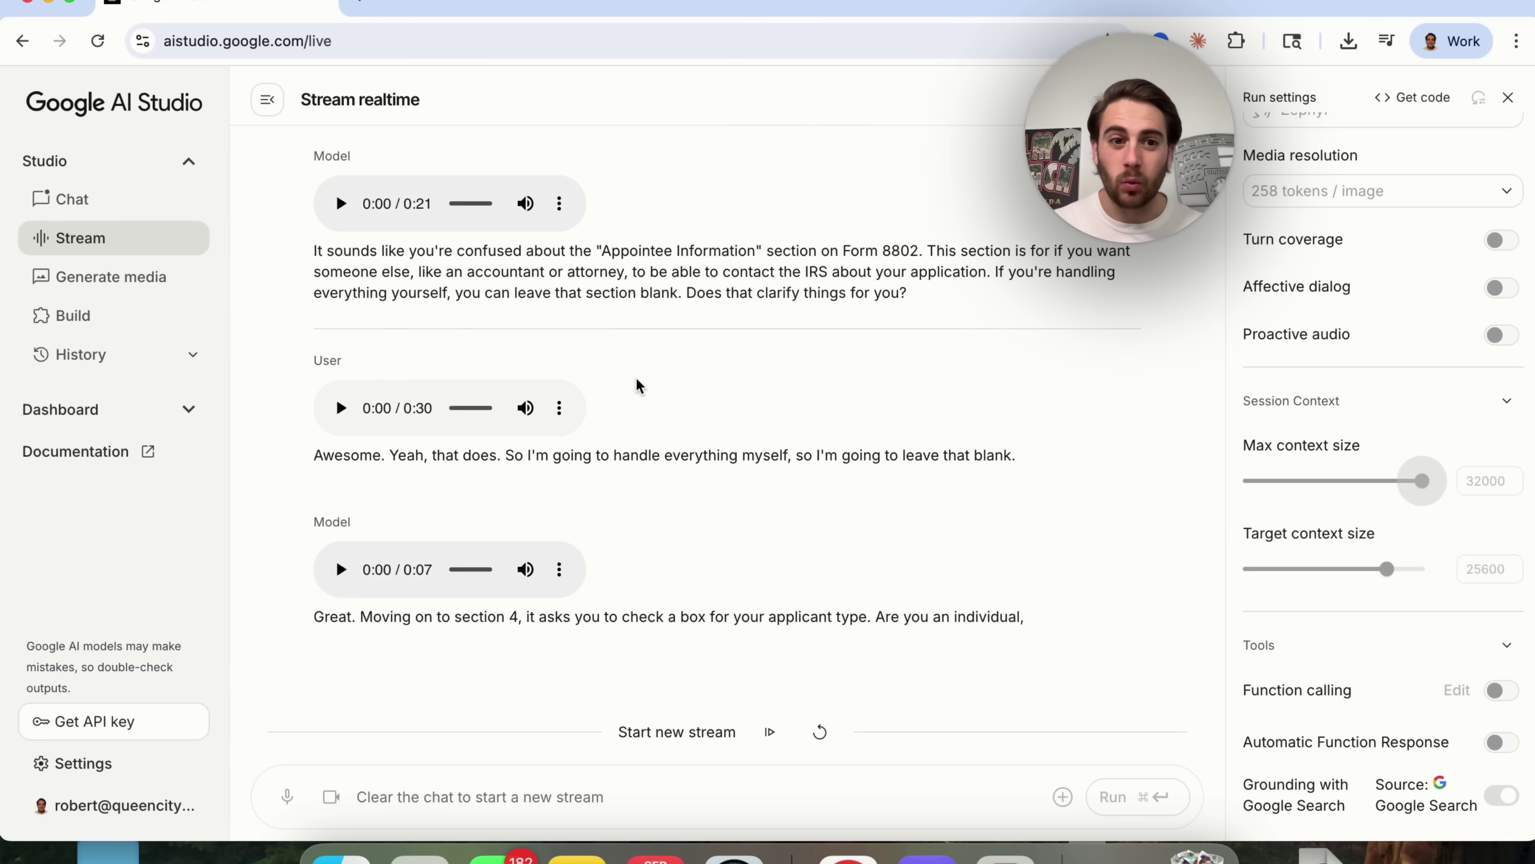
scroll(492, 367, "up", 3)
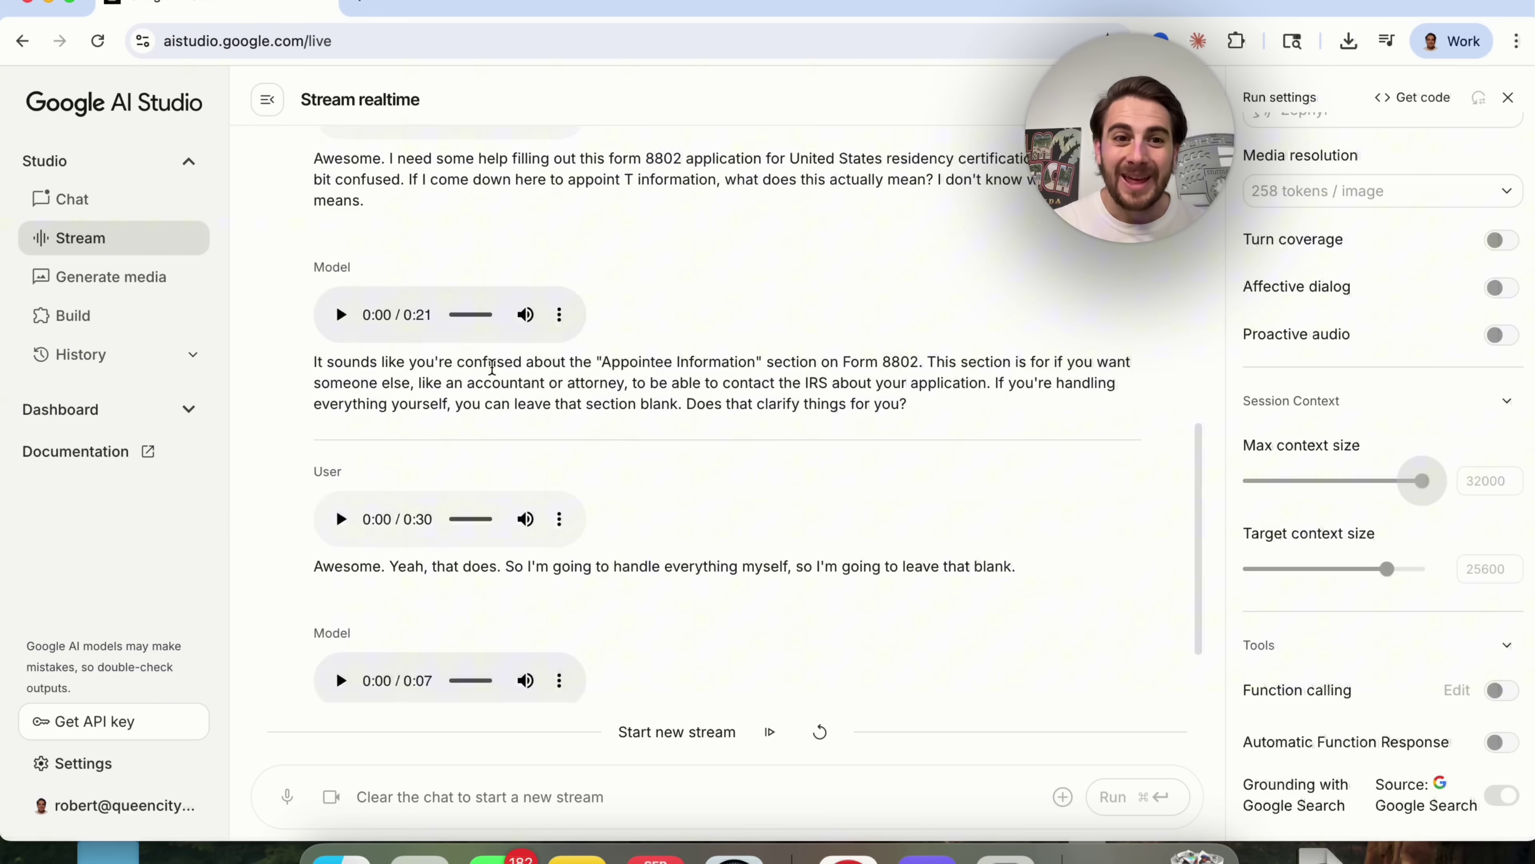
scroll(492, 367, "up", 6)
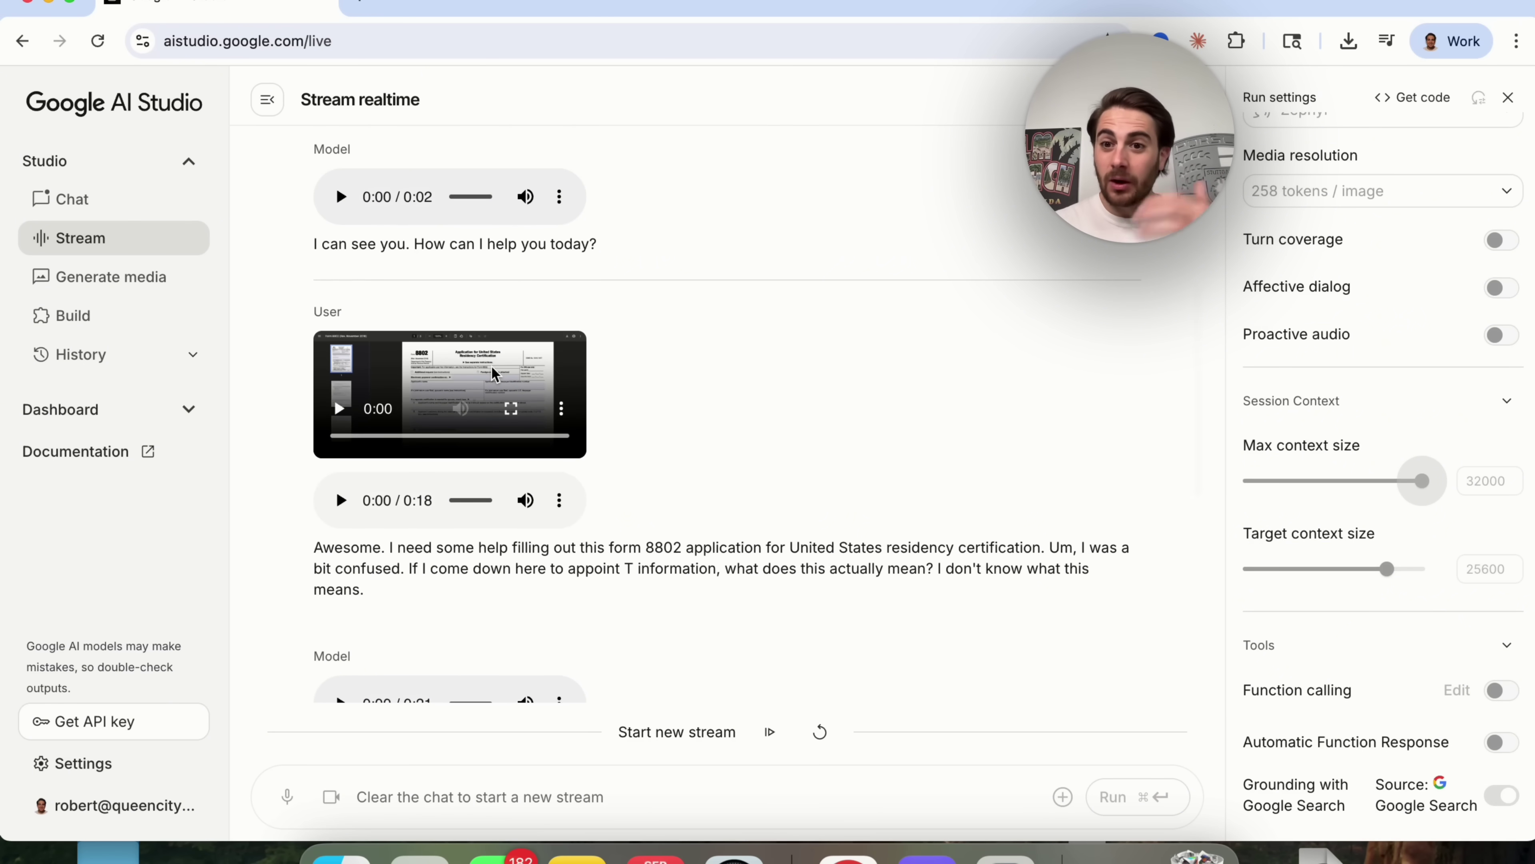
scroll(491, 365, "down", 1)
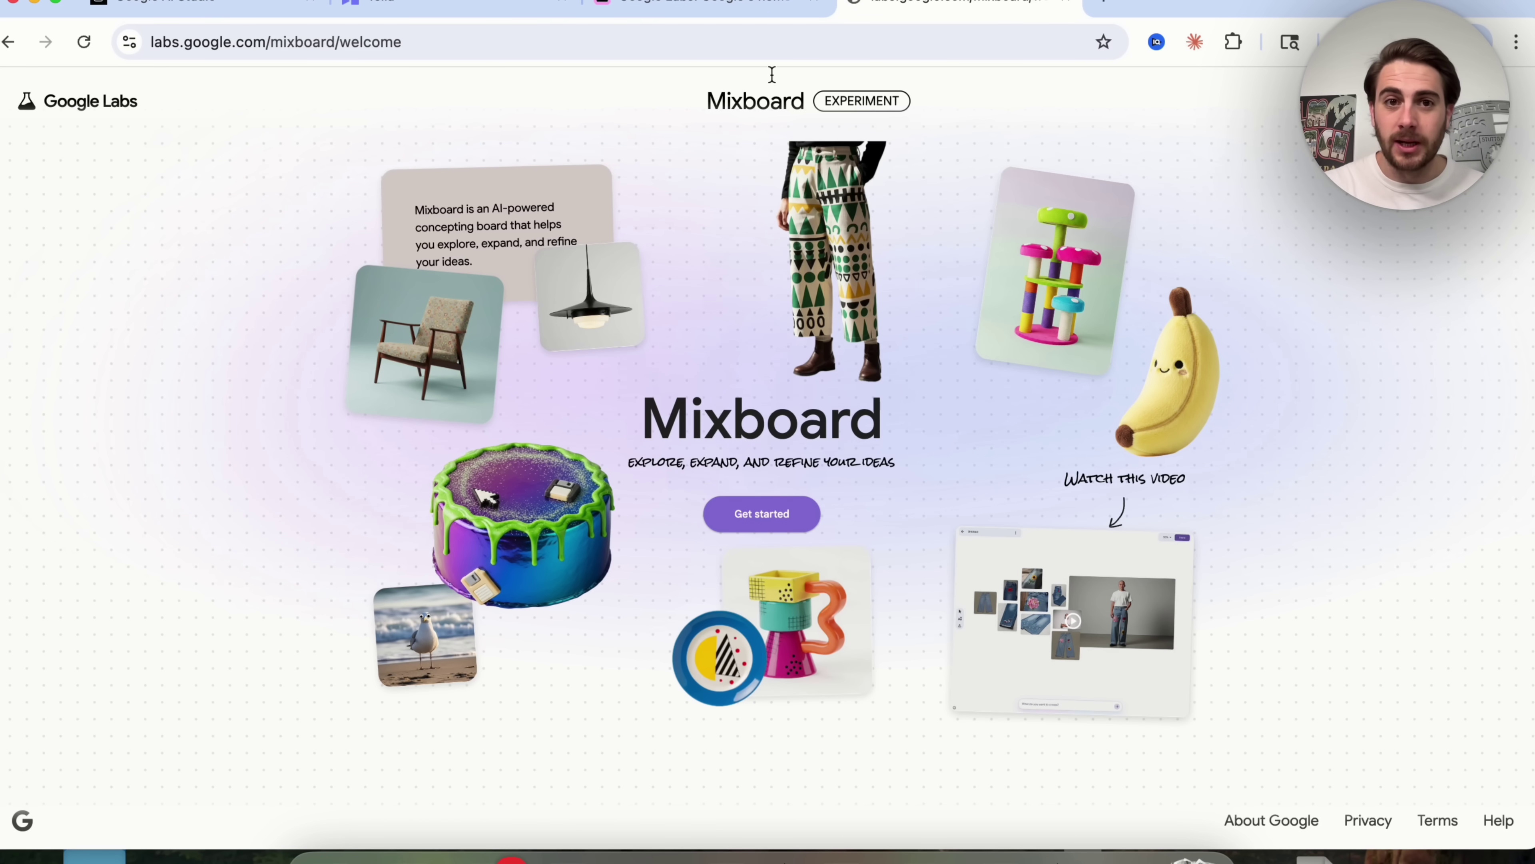
Browse Google Labs' Recommended AI Tools, then enter Mixboard via Get started.
left_click(731, 11)
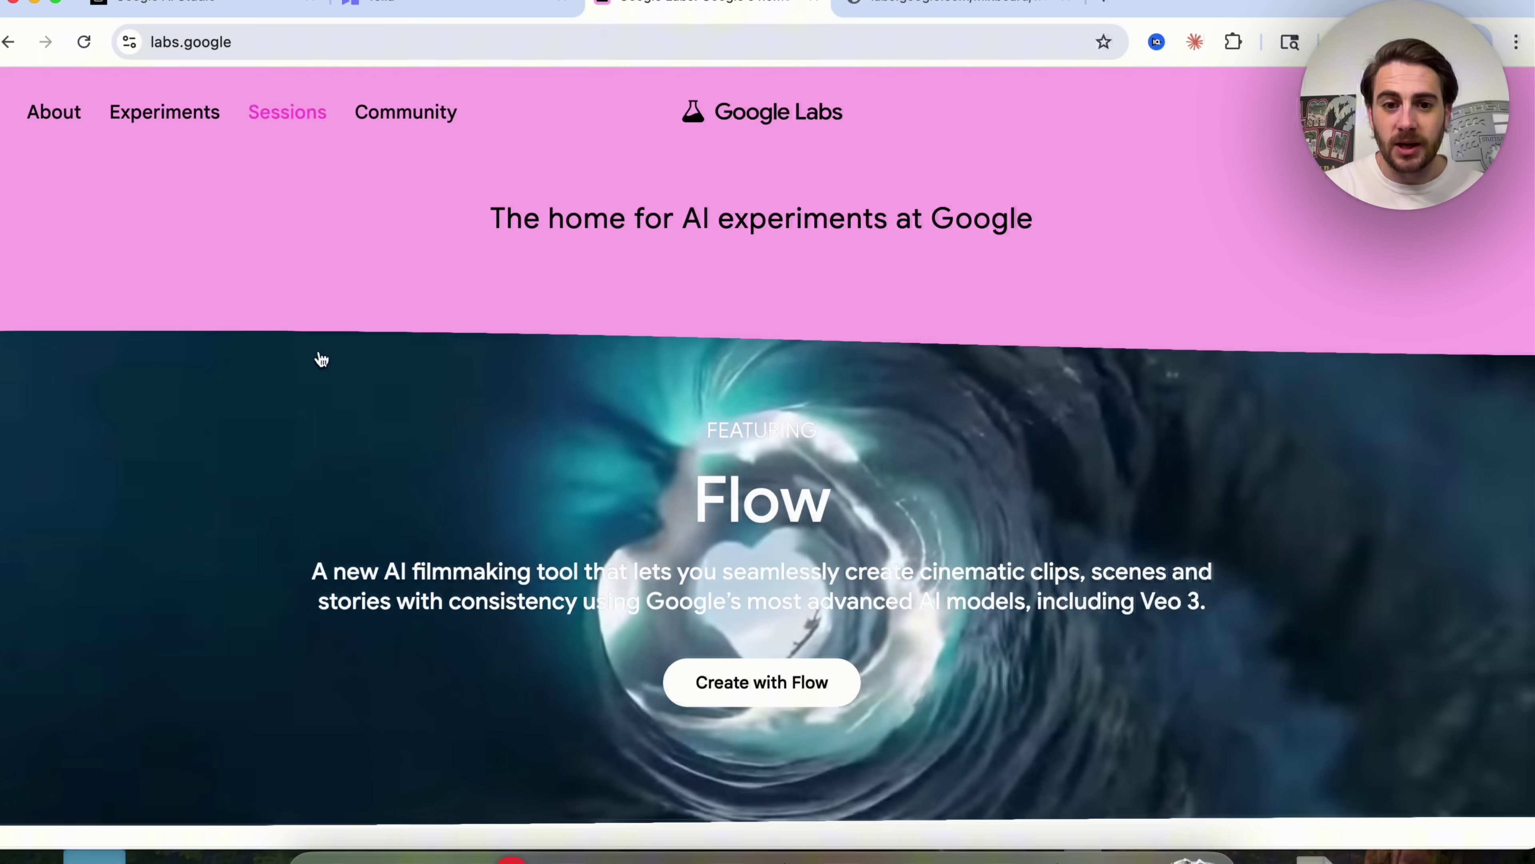
scroll(321, 359, "down", 15)
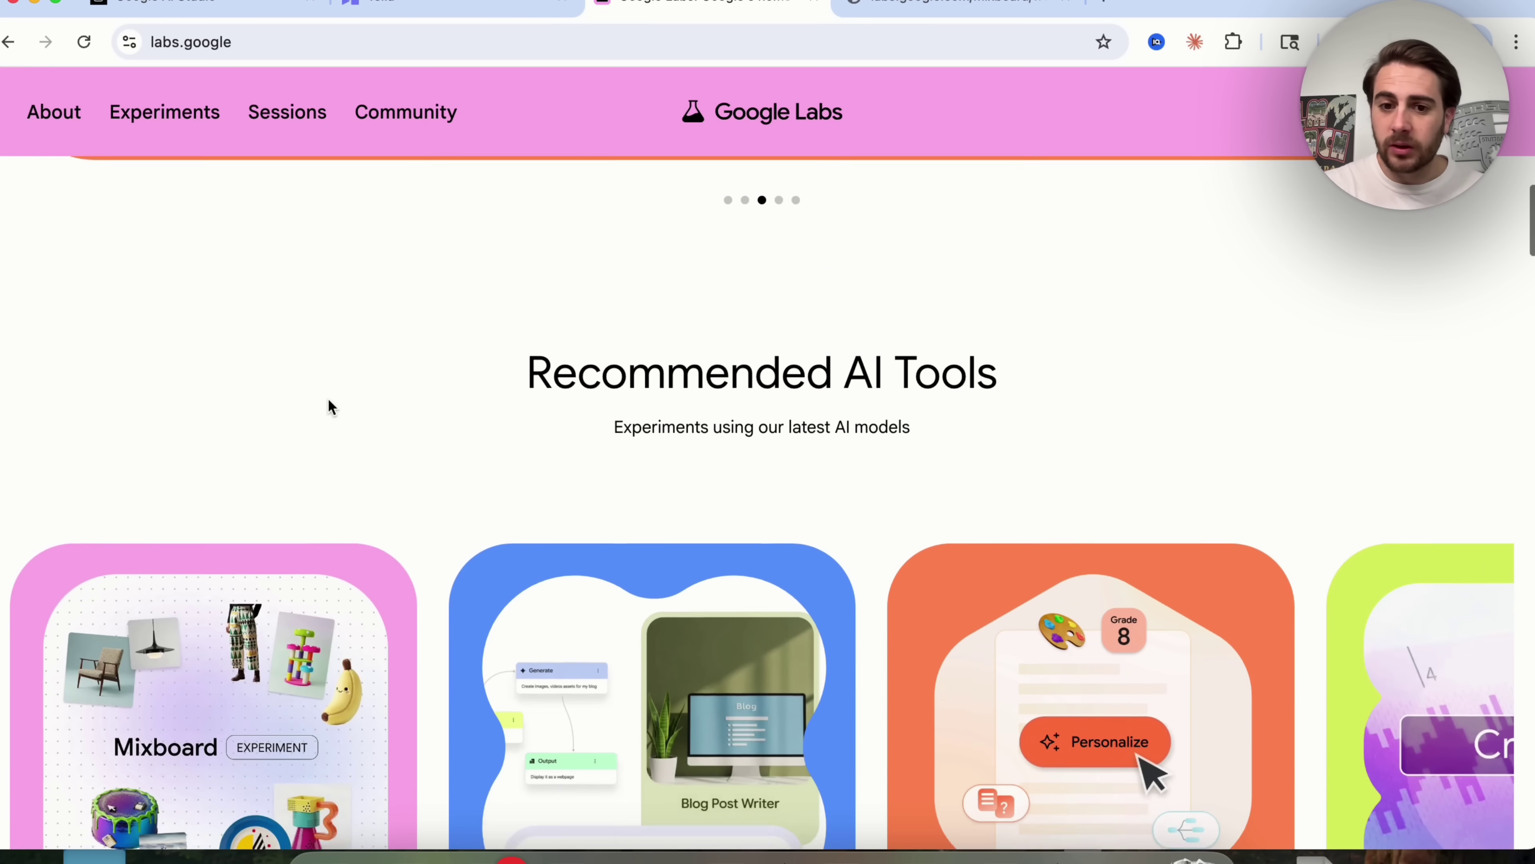
scroll(328, 400, "down", 5)
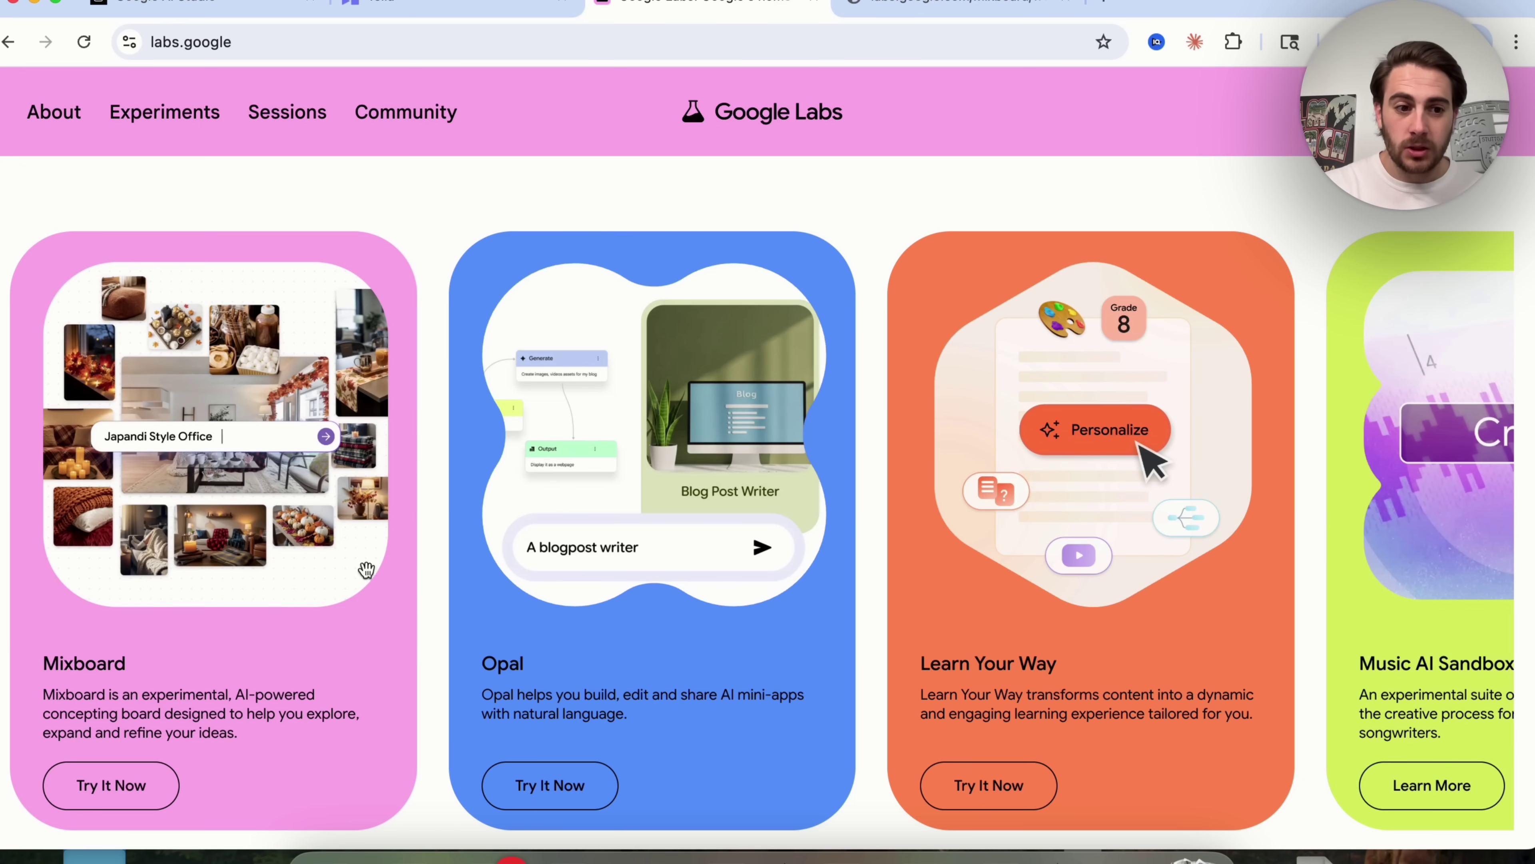
left_click(956, 7)
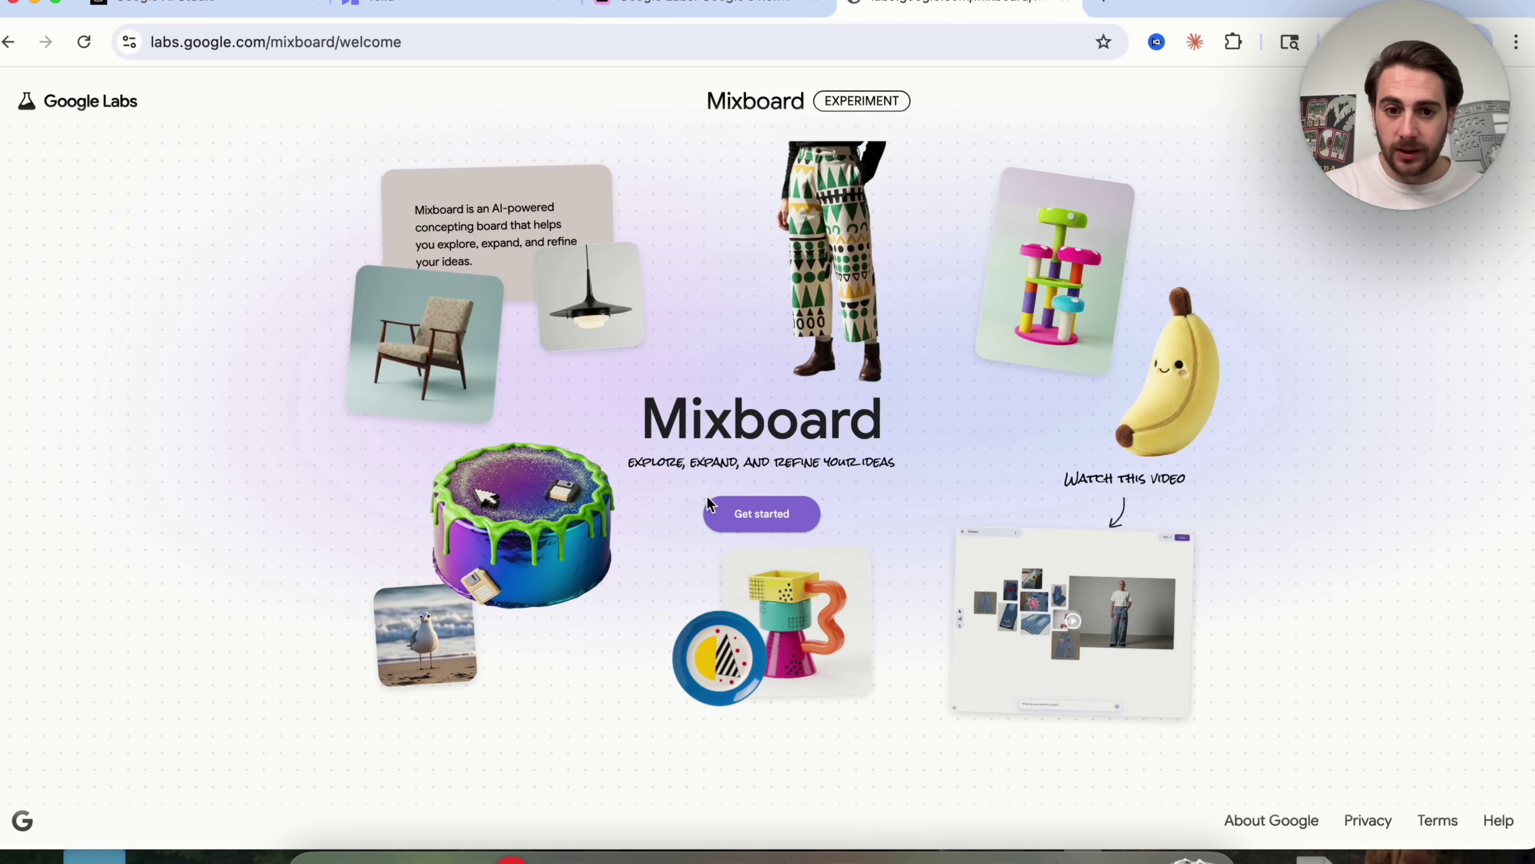
left_click(741, 510)
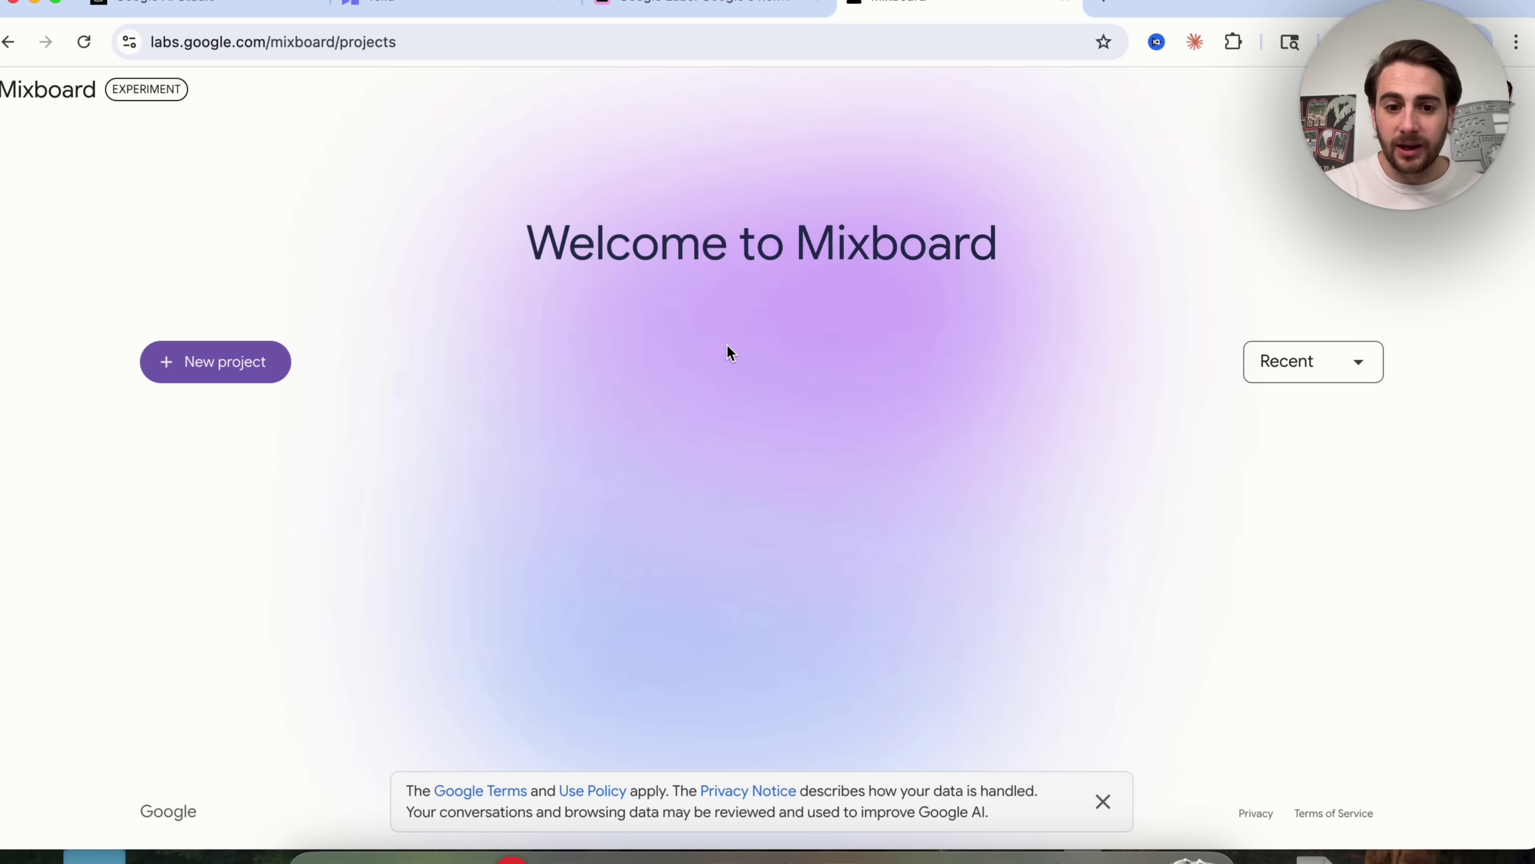
Create a new board and submit the prompt with 'cozy autumn' changed to 'october halloween'.
left_click(223, 358)
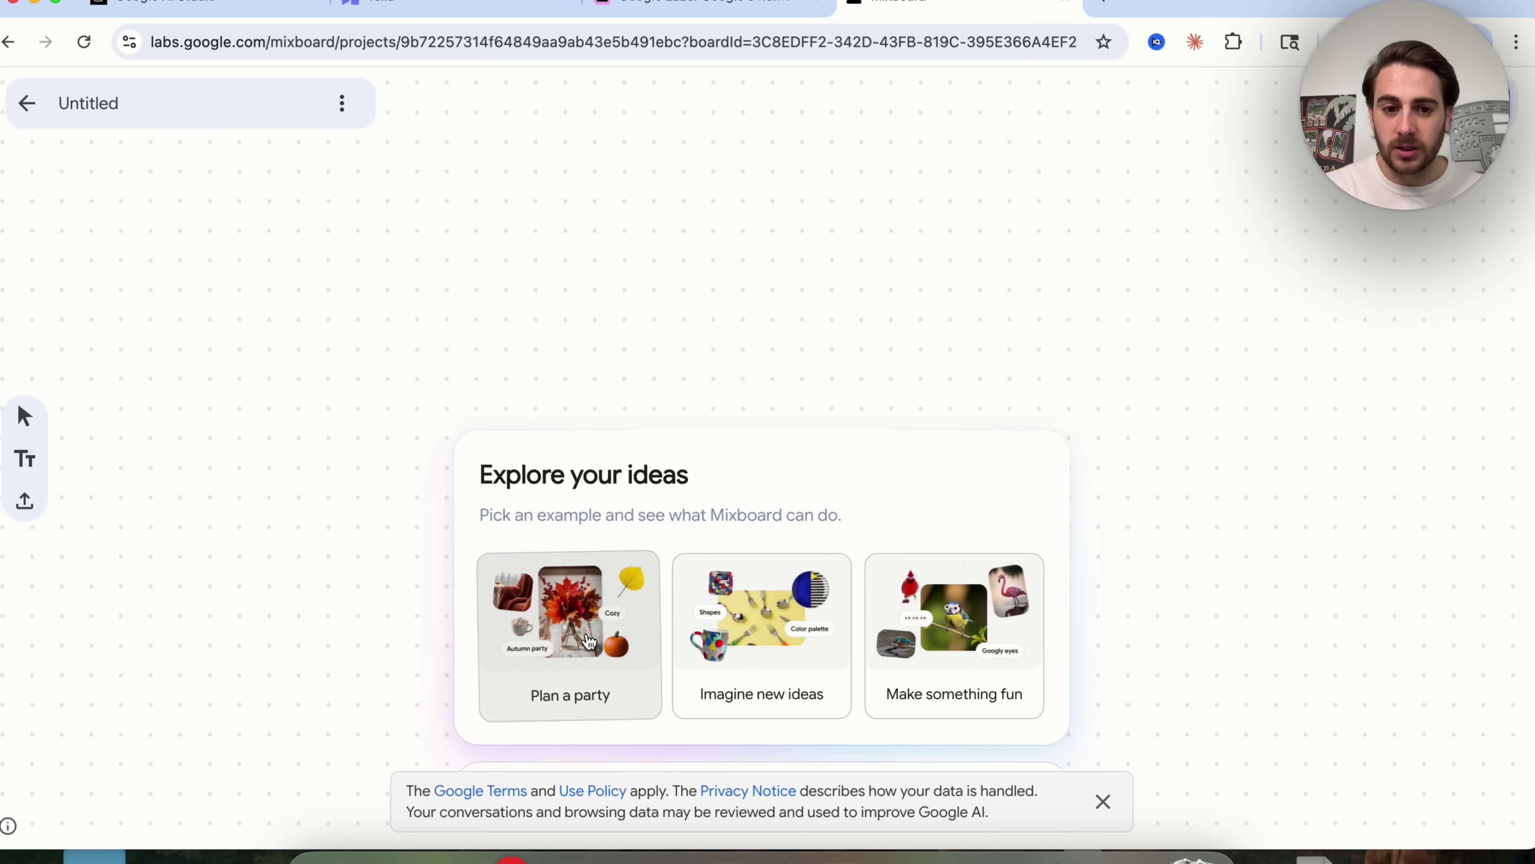
left_click(1103, 801)
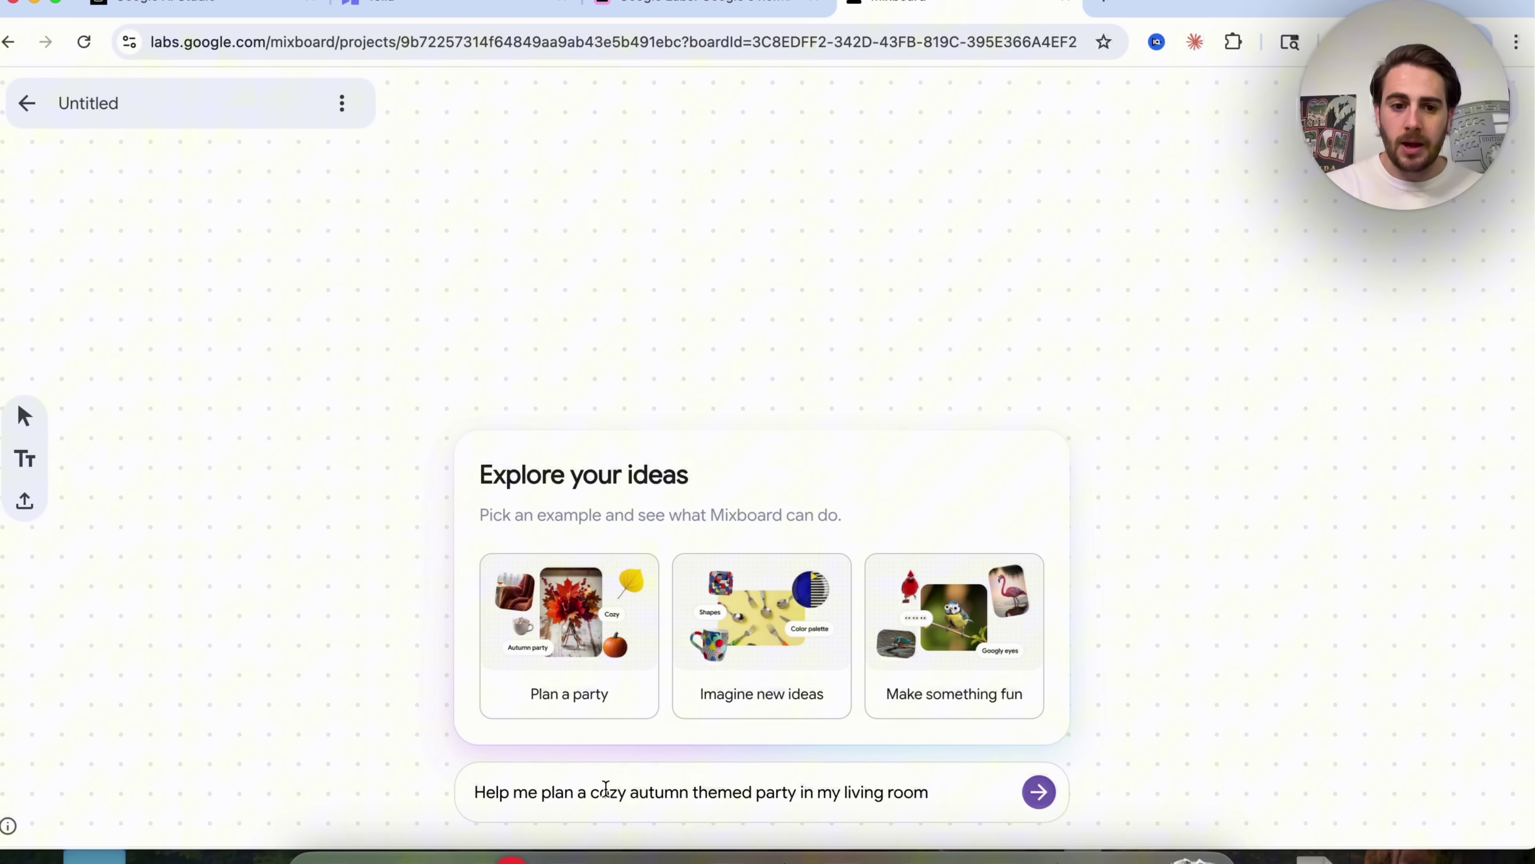
left_click_drag(591, 792, 688, 792)
type("october halloween")
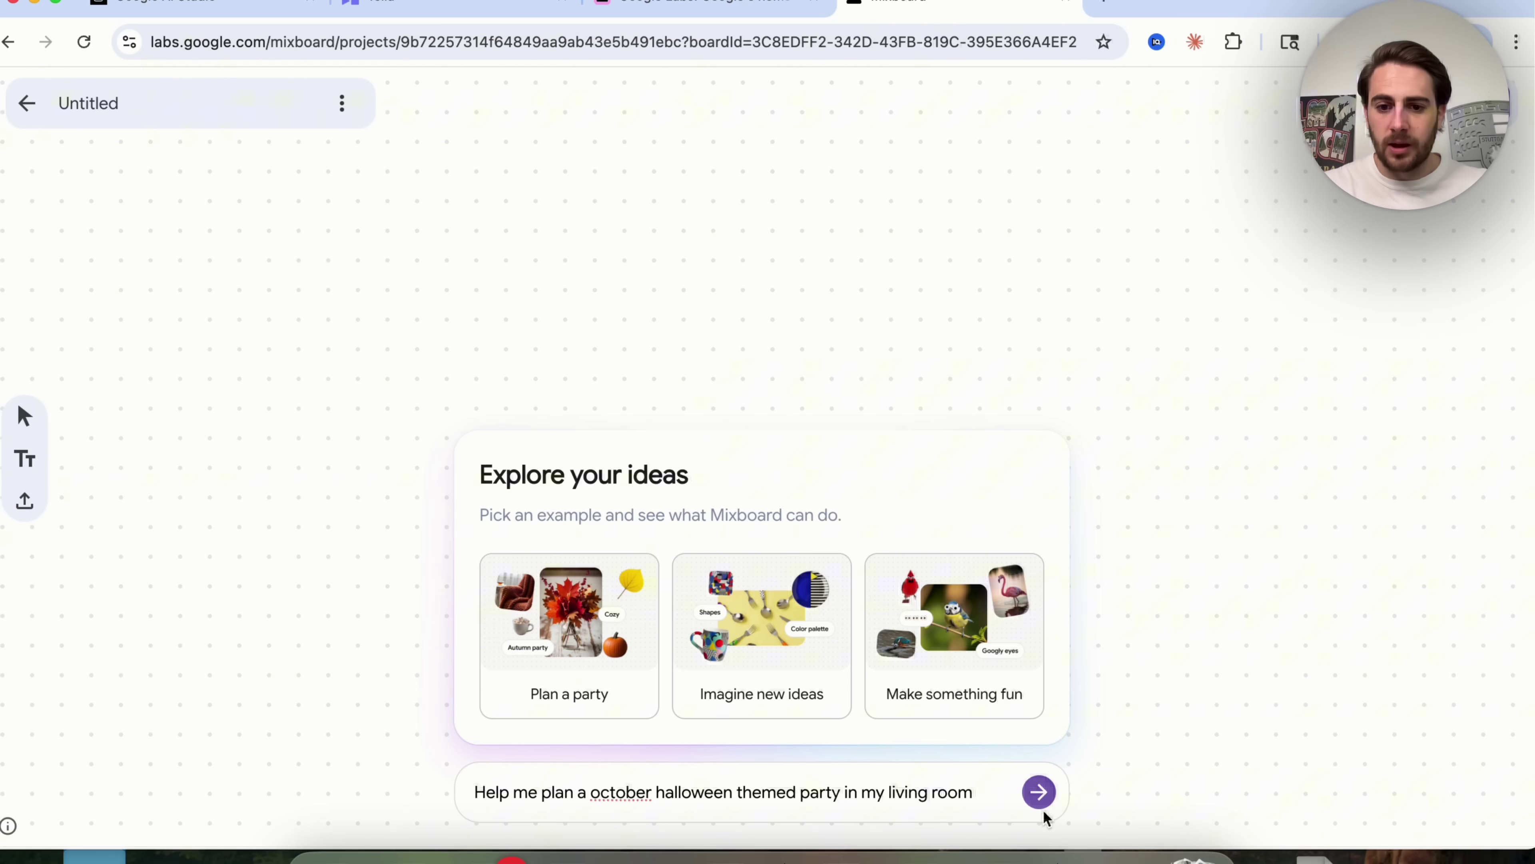
left_click(1039, 792)
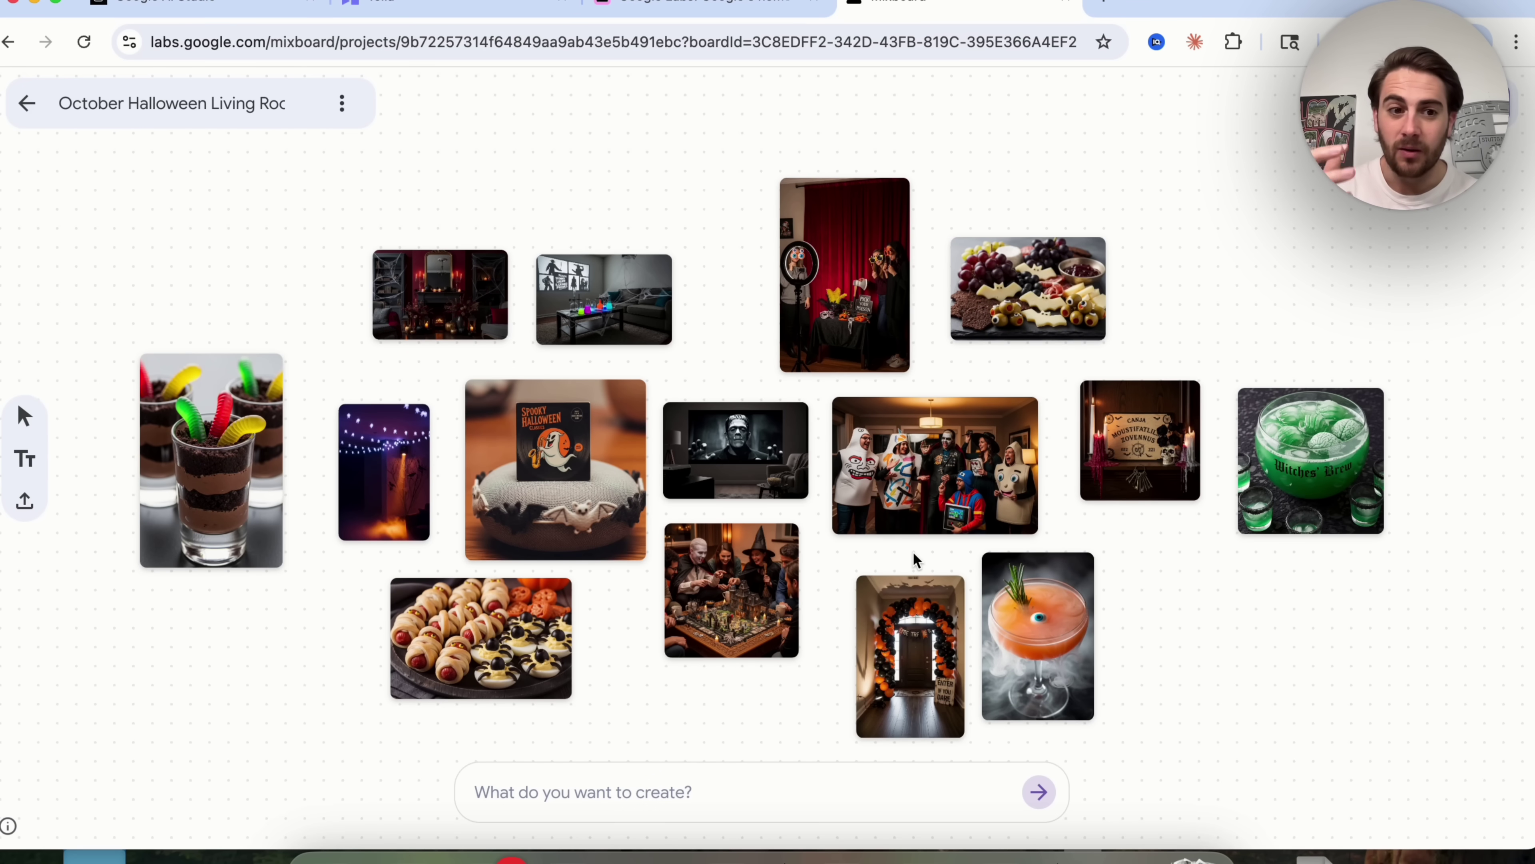
Select the worm pudding cup image and dismiss the Edit anything and Combine anything tips.
left_click(221, 436)
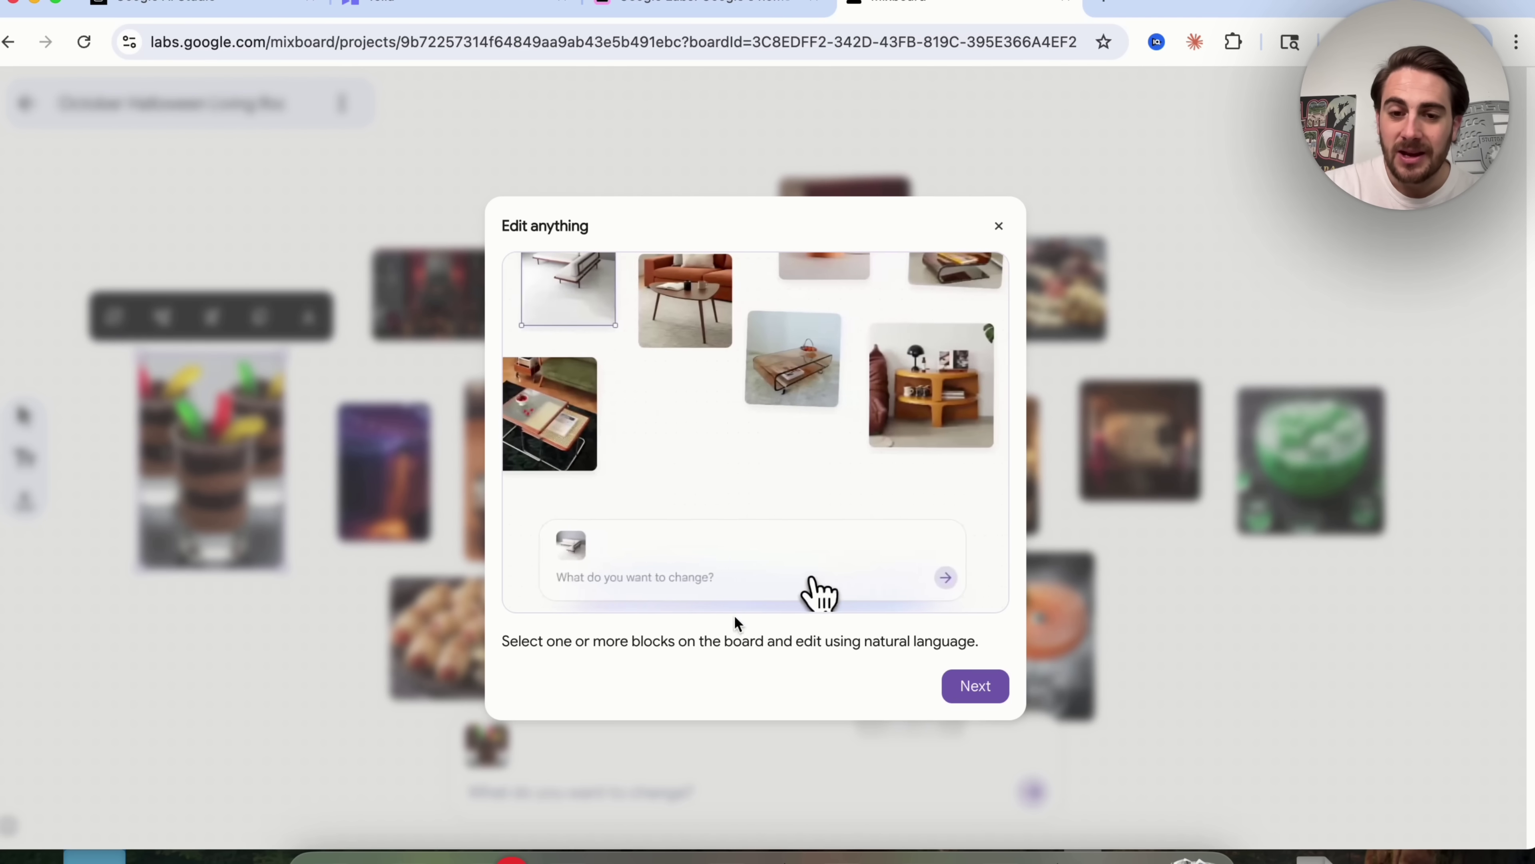
left_click(969, 704)
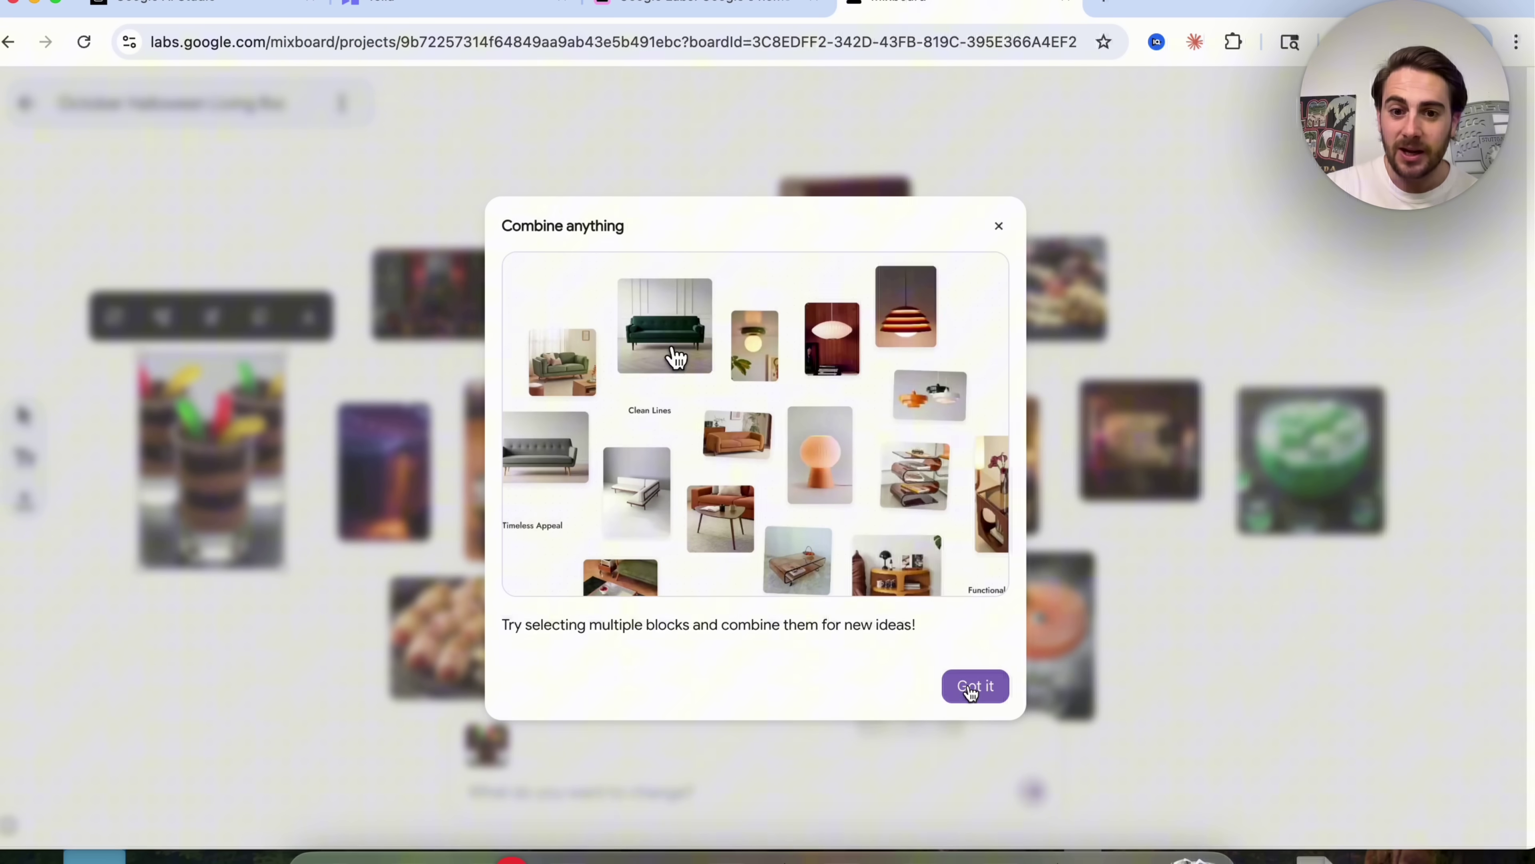
left_click(999, 226)
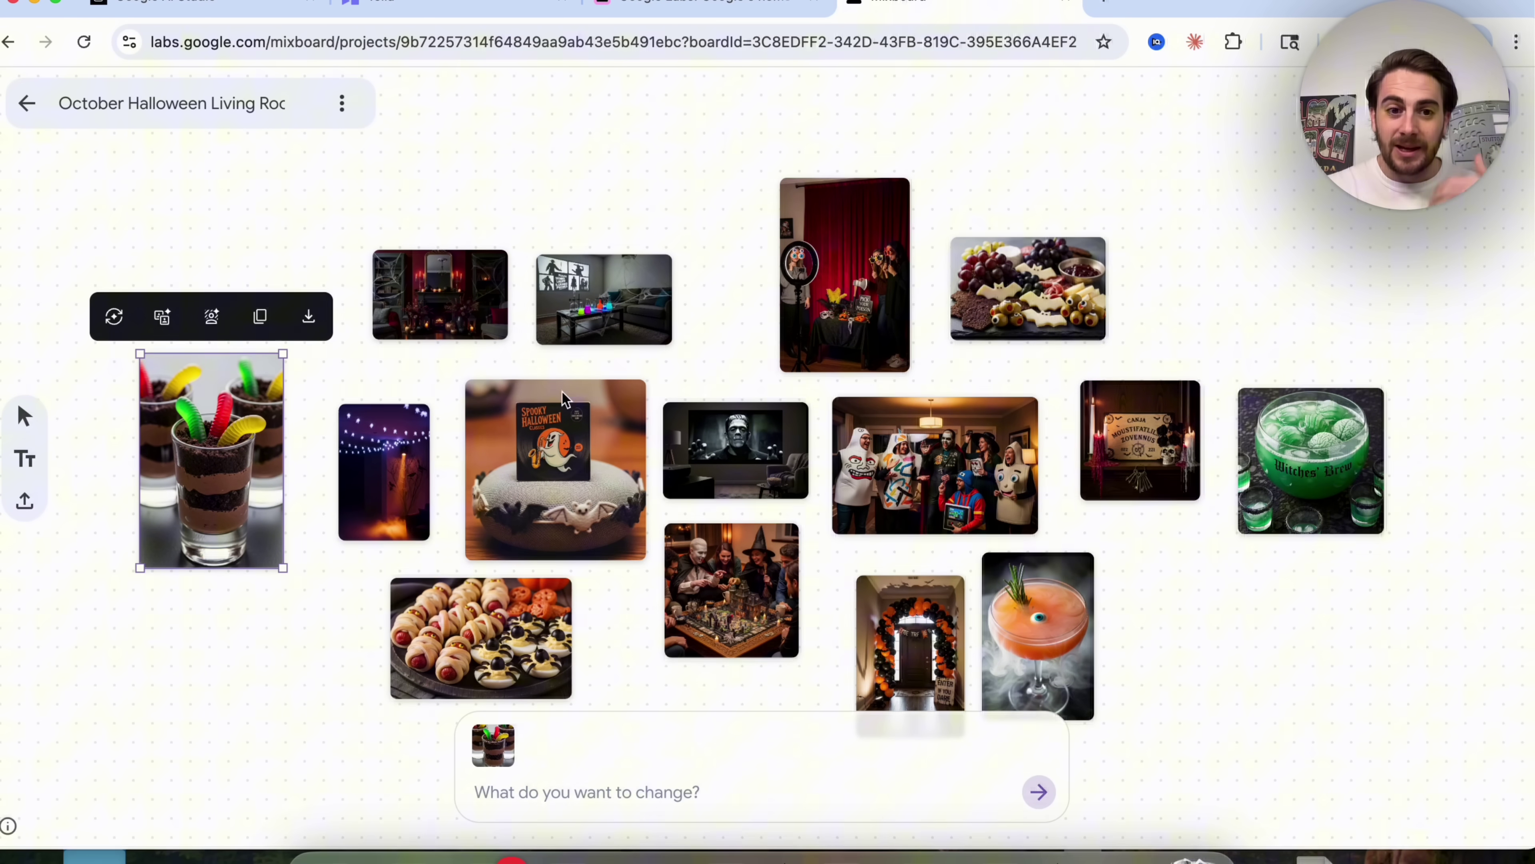
Inspect the Spooky Halloween ghost bowl, red-curtain photo booth and charcuterie board images in Mixboard.
left_click(538, 459)
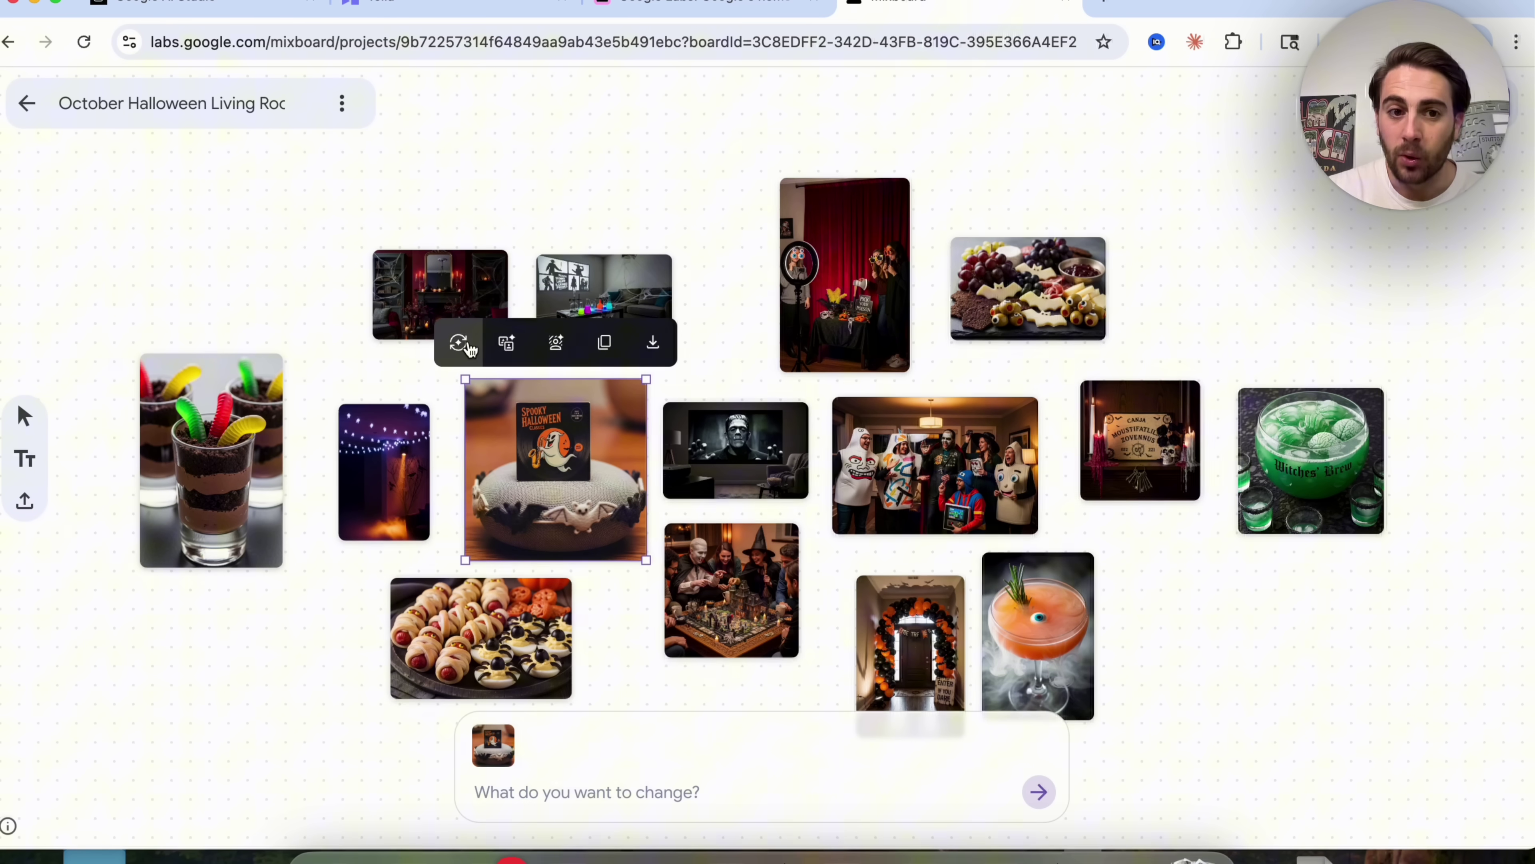
left_click(846, 259)
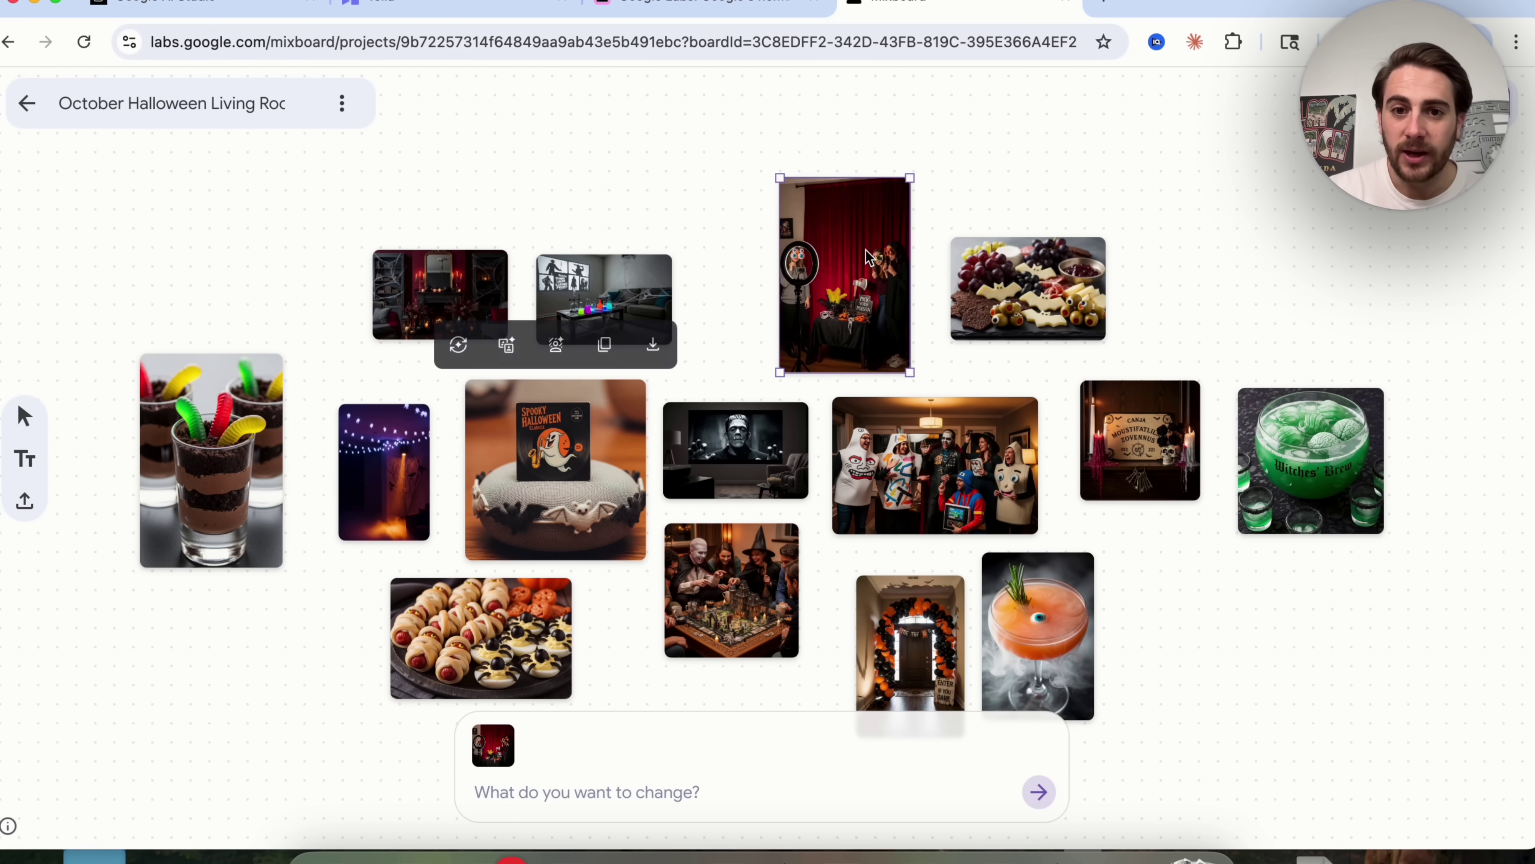
left_click(988, 289)
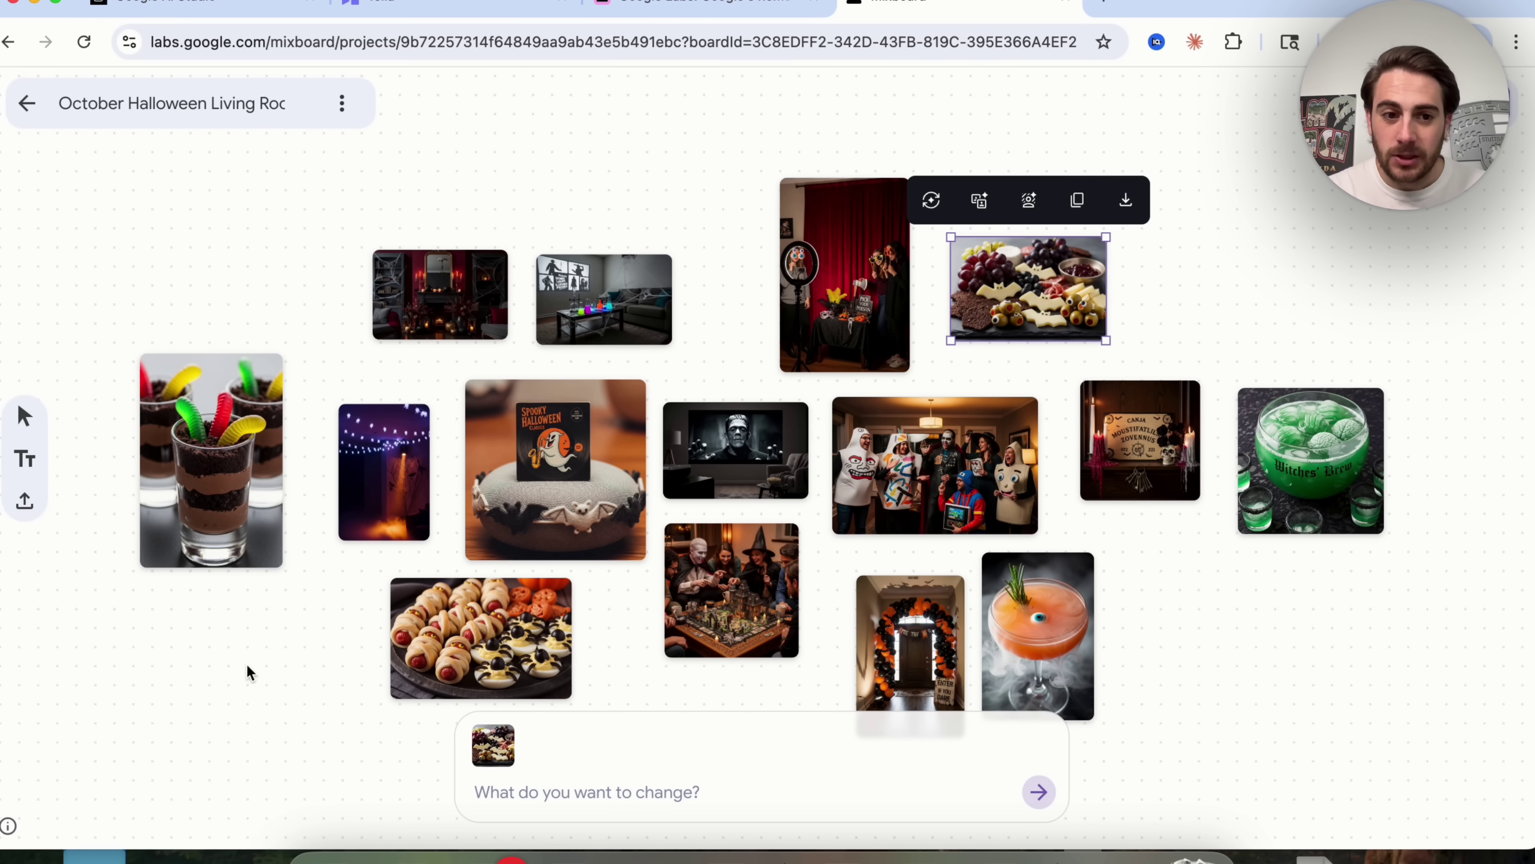
scroll(246, 663, "down", 3)
scroll(242, 672, "down", 3)
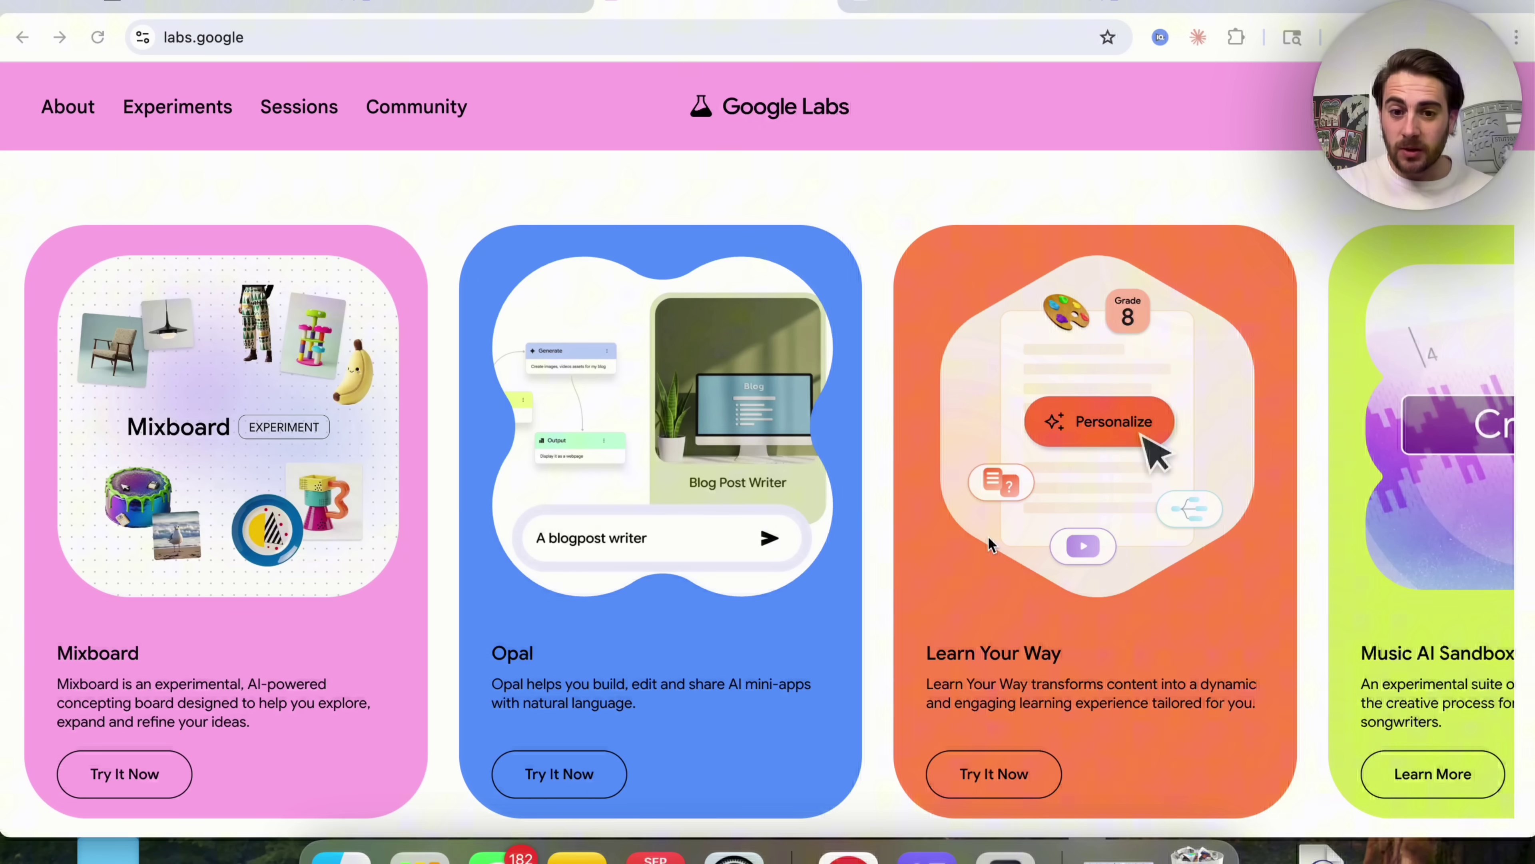
Open the Learn Your Way experiment from Google Labs and browse its page.
left_click(1007, 769)
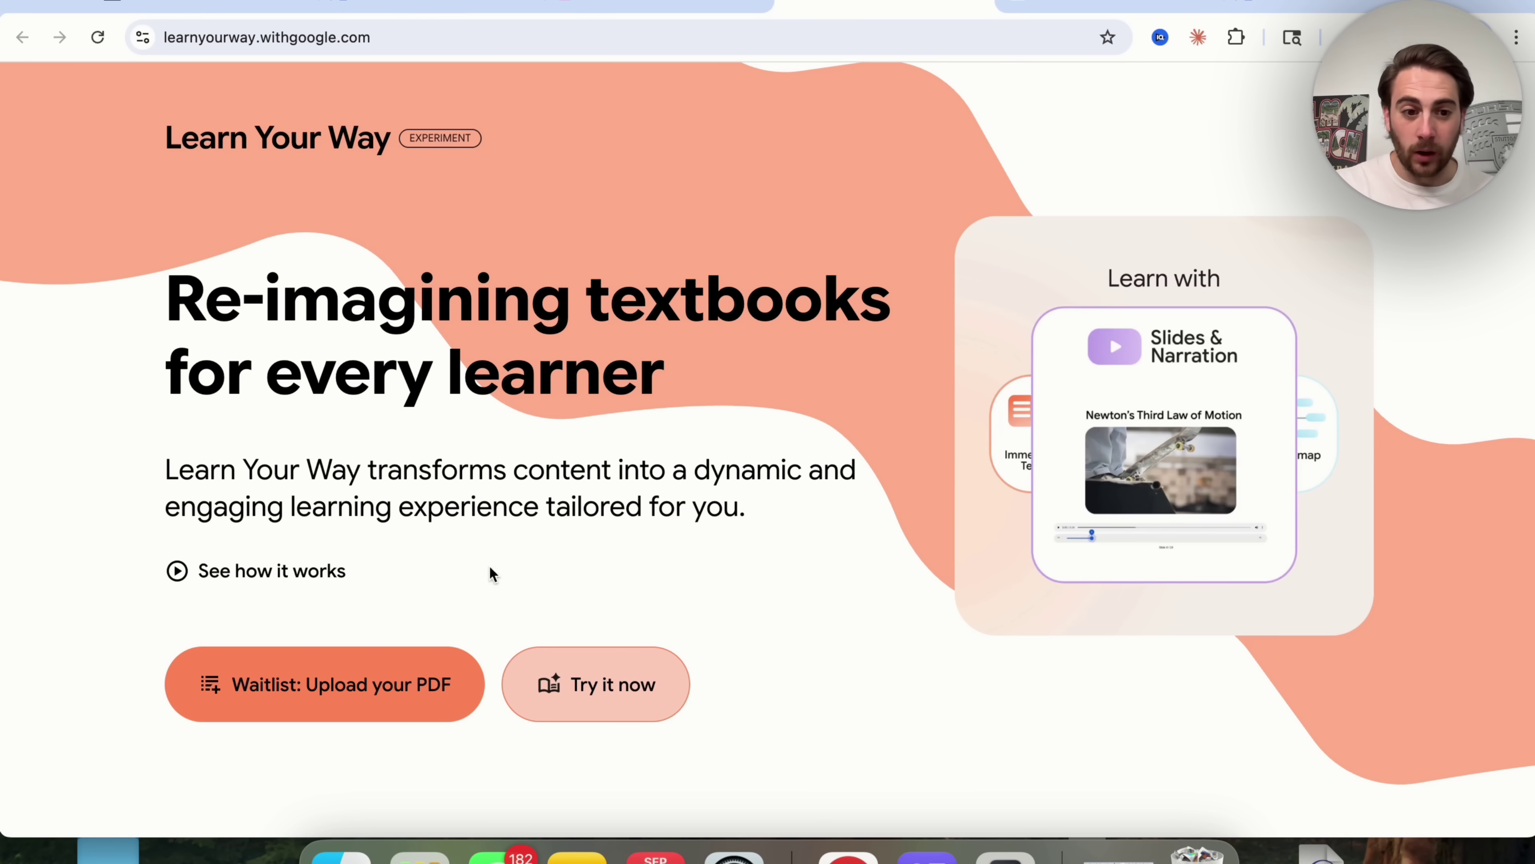
scroll(483, 589, "down", 3)
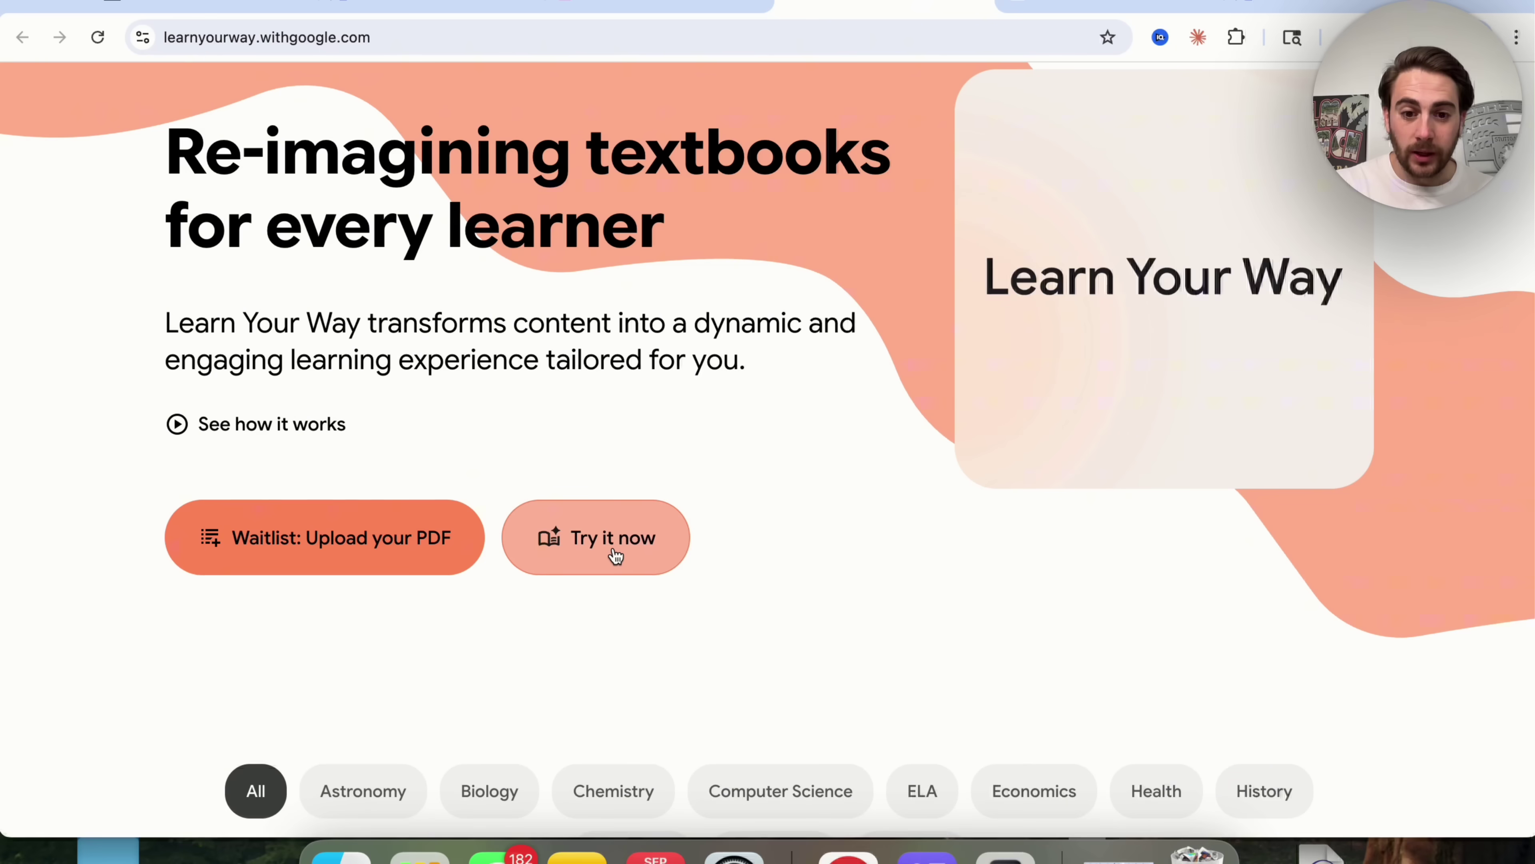
scroll(615, 555, "down", 12)
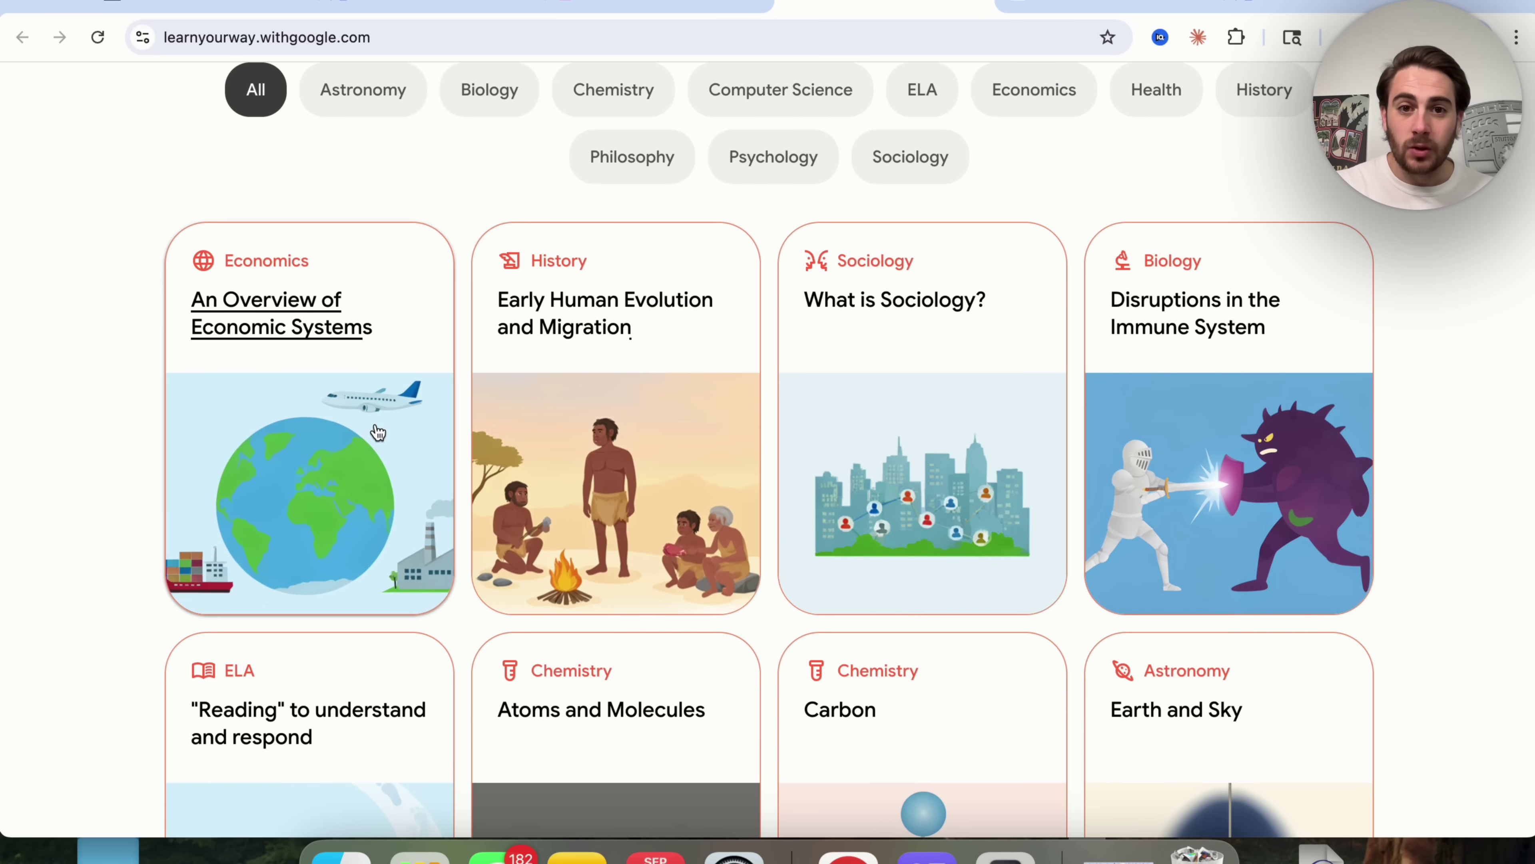
scroll(397, 353, "up", 10)
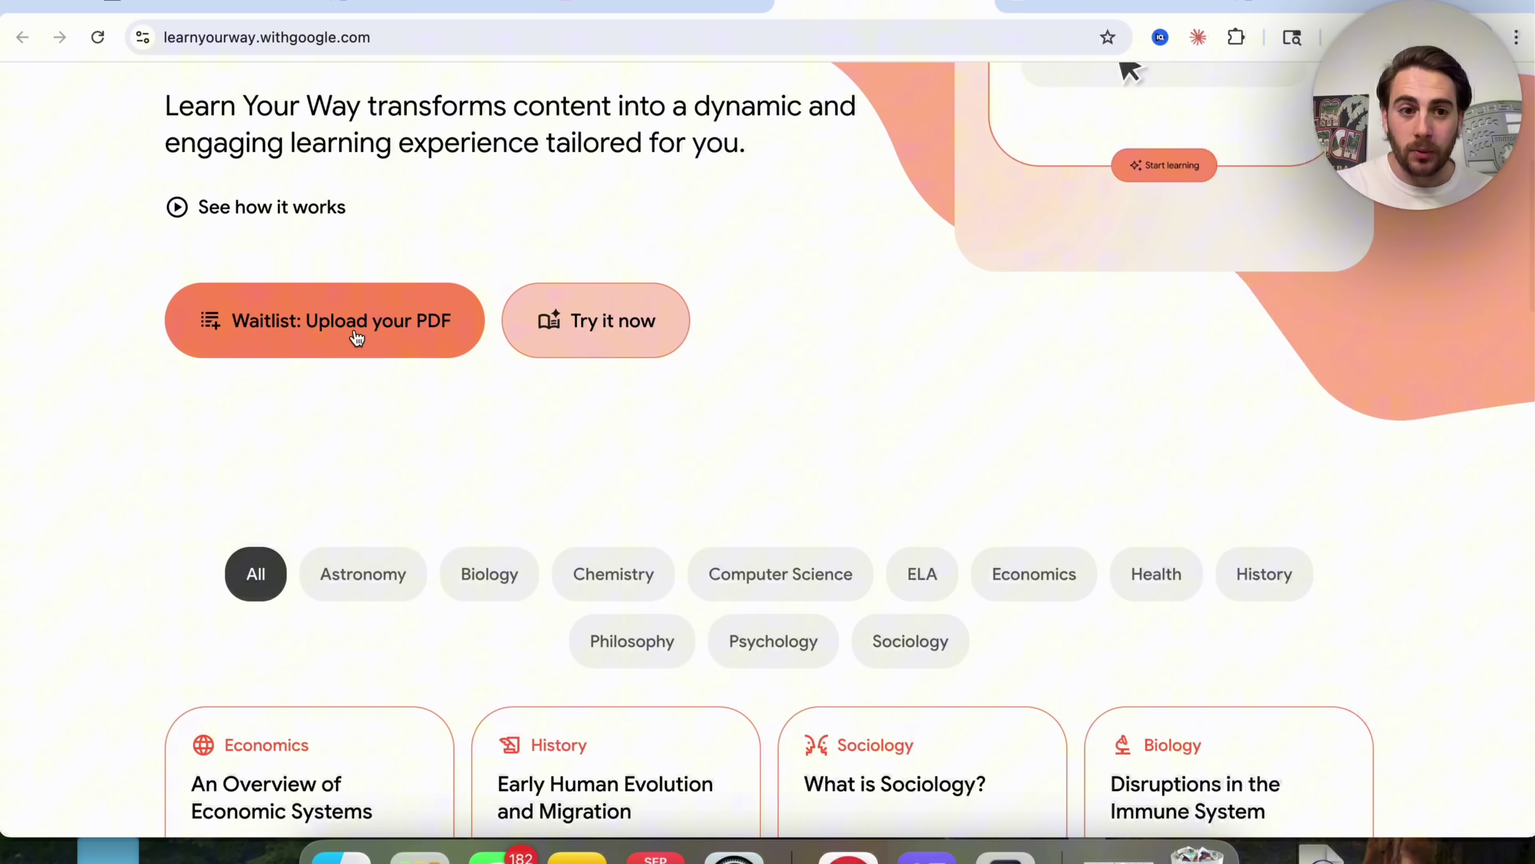
scroll(445, 356, "up", 2)
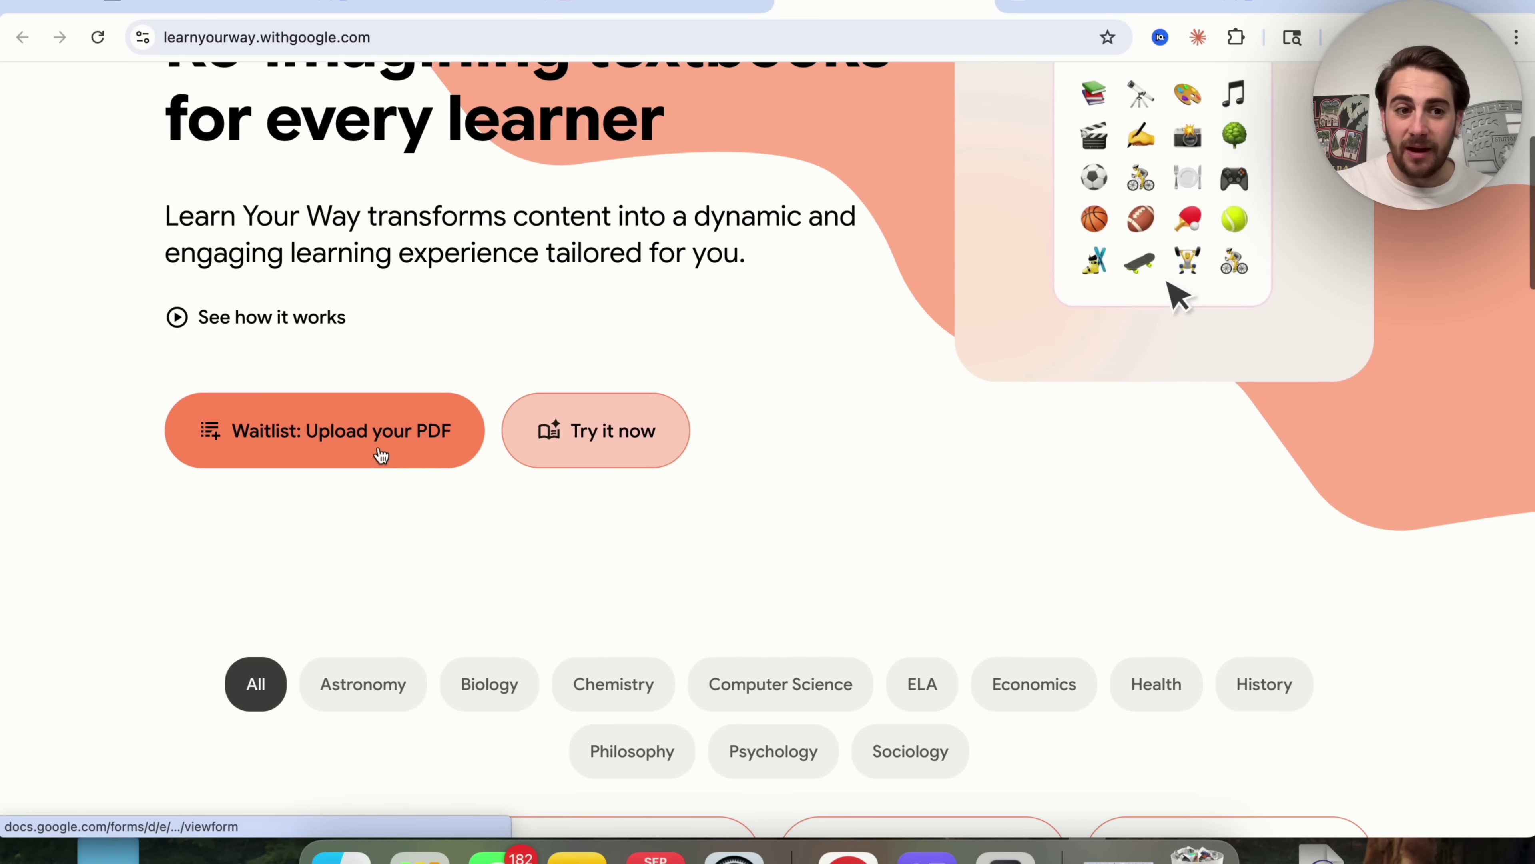
Open the Learn Your Way waitlist form and look it over.
left_click(331, 437)
scroll(657, 257, "down", 2)
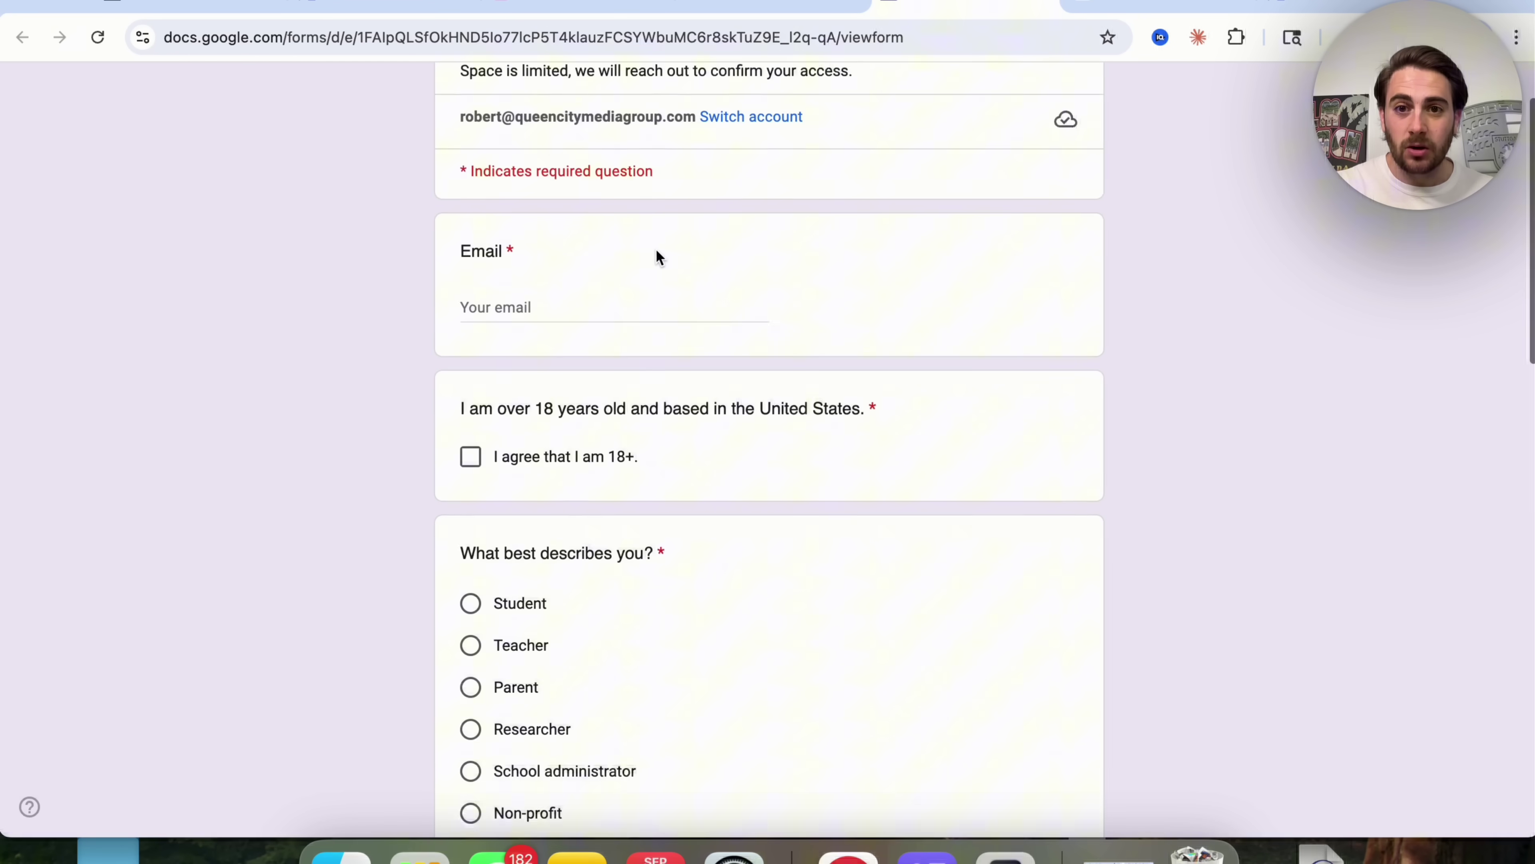
scroll(658, 257, "up", 2)
scroll(658, 258, "down", 15)
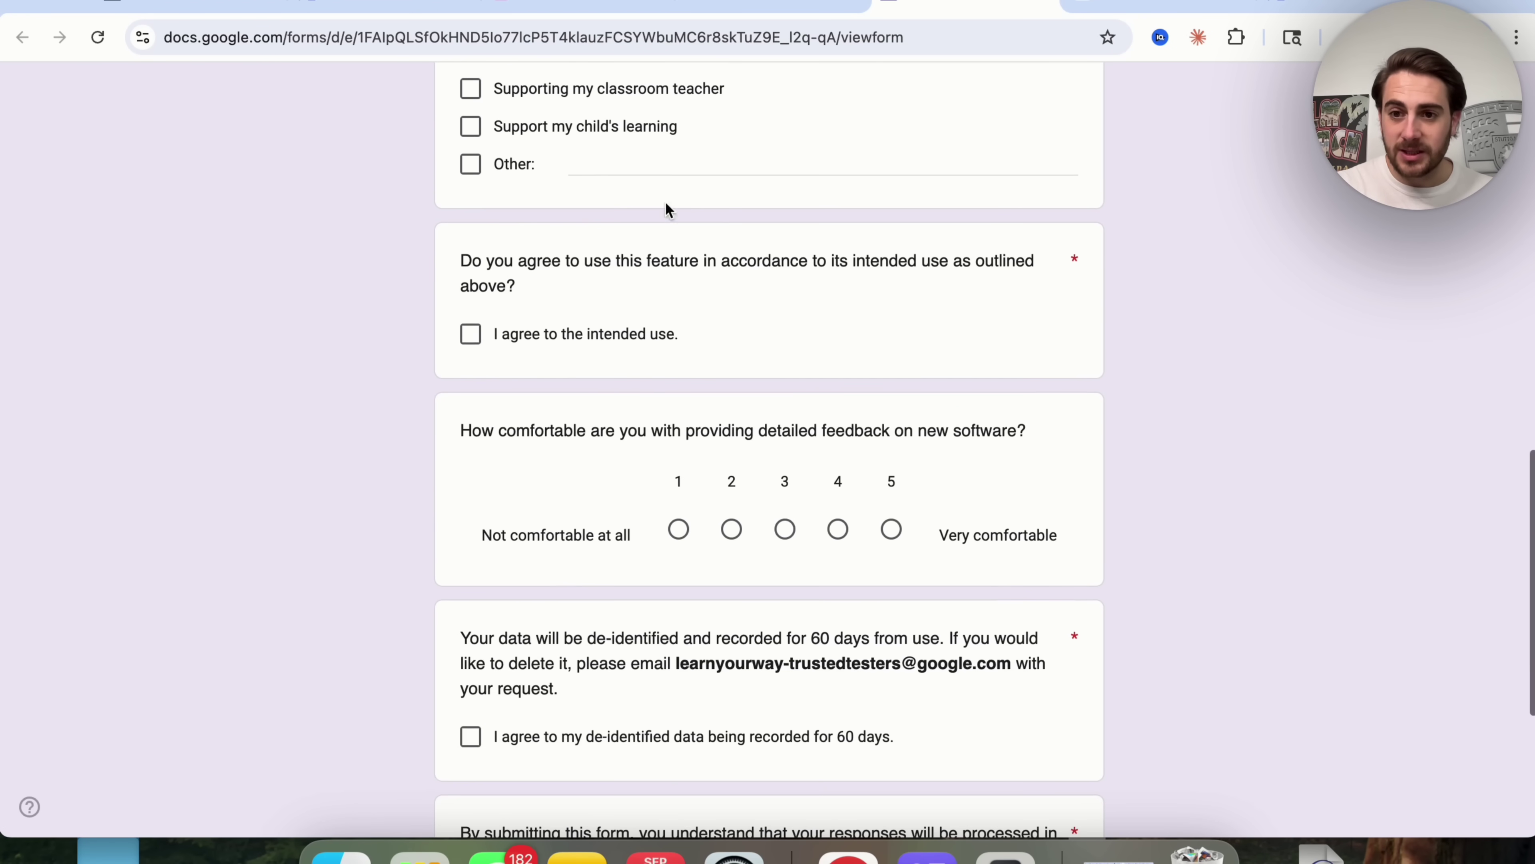
scroll(678, 337, "up", 8)
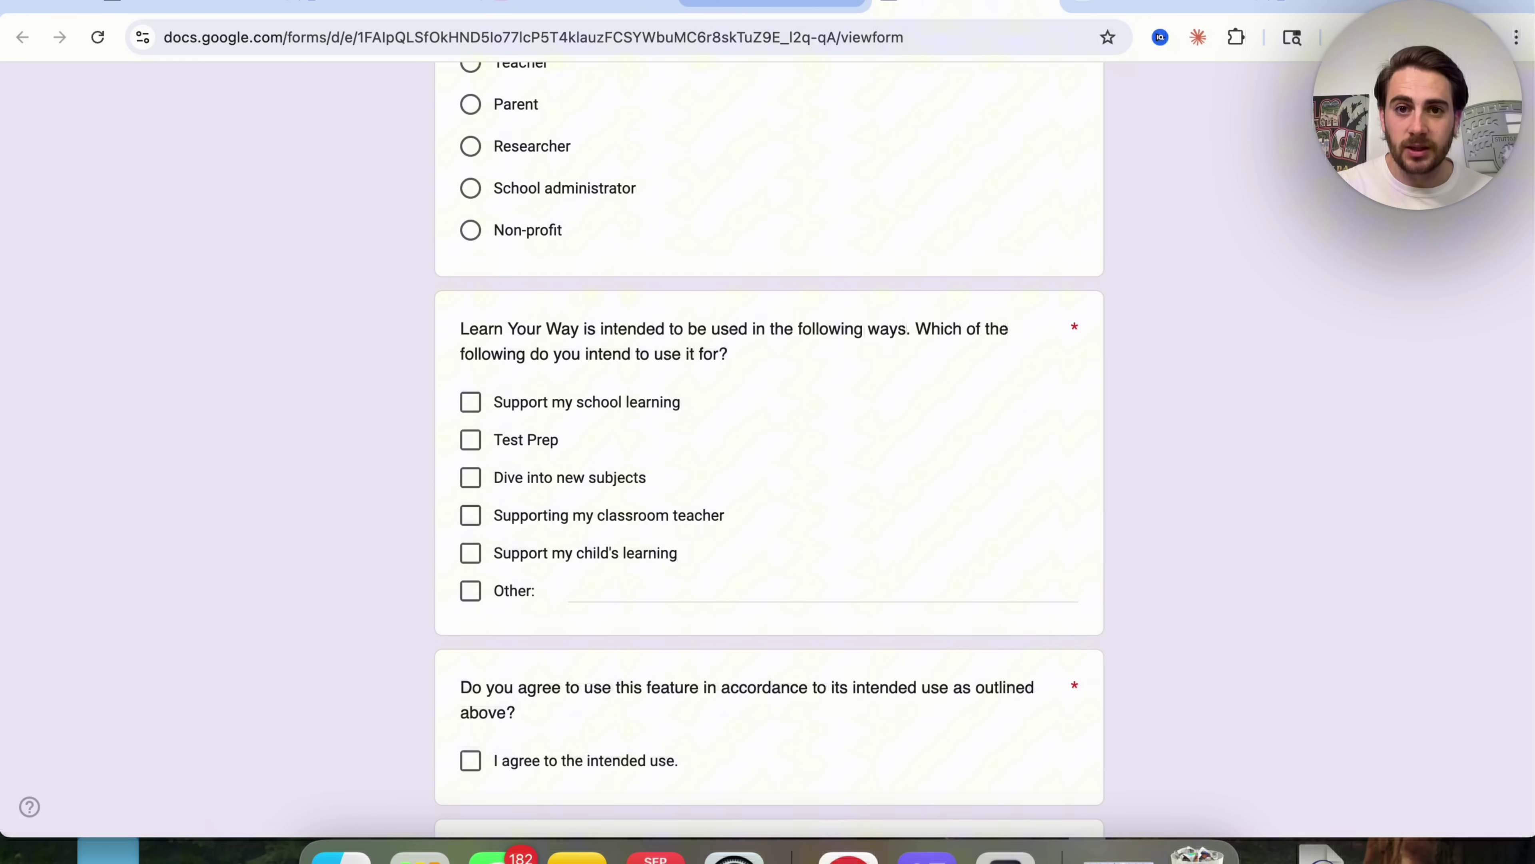
Return to the Learn Your Way site and scroll to the topic filters and lesson cards.
left_click(732, 7)
scroll(623, 242, "down", 12)
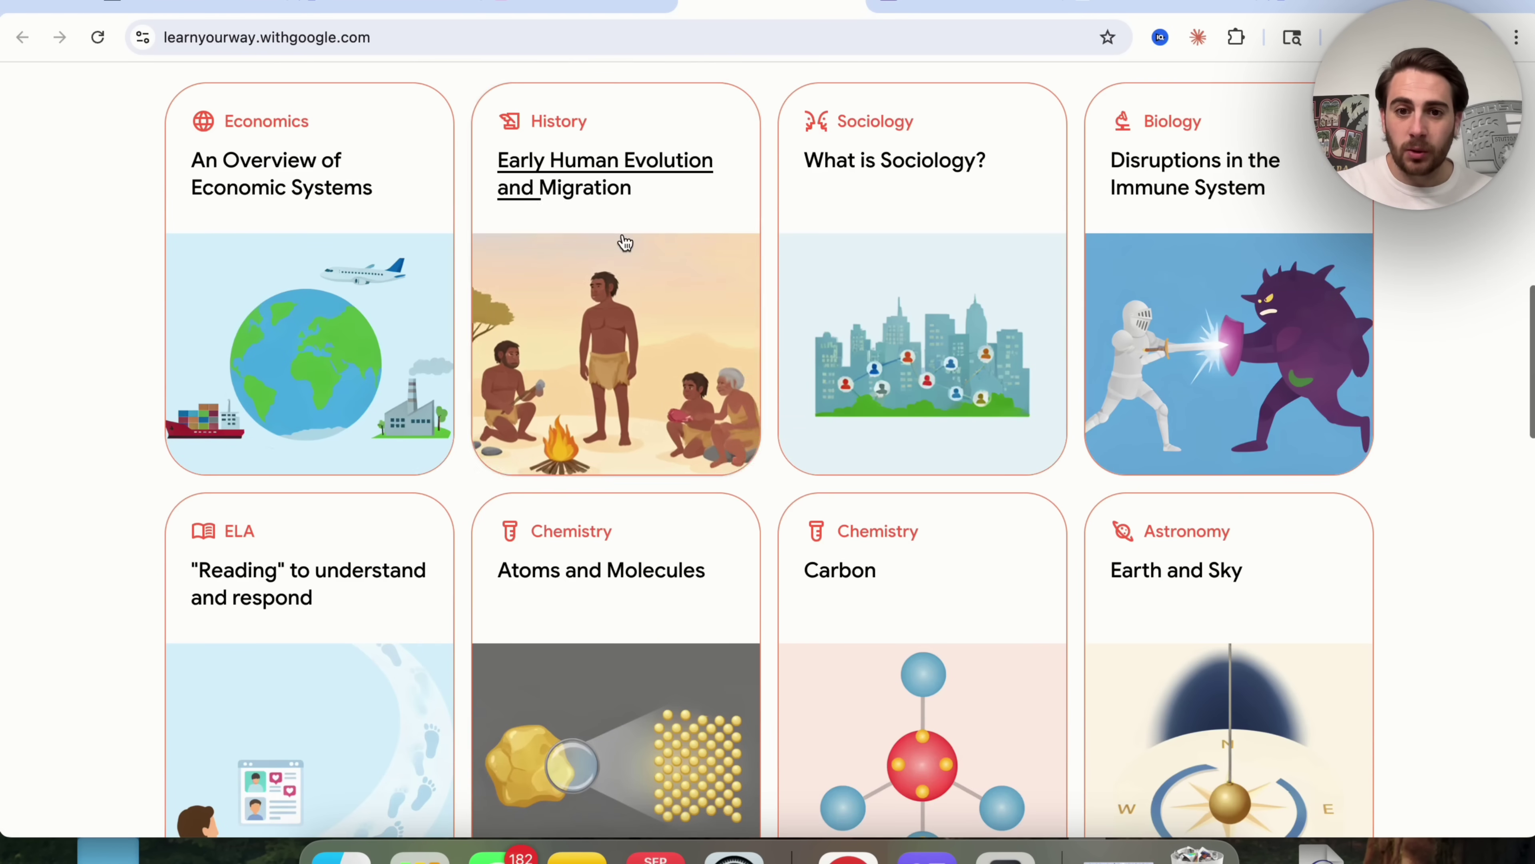
scroll(671, 560, "down", 20)
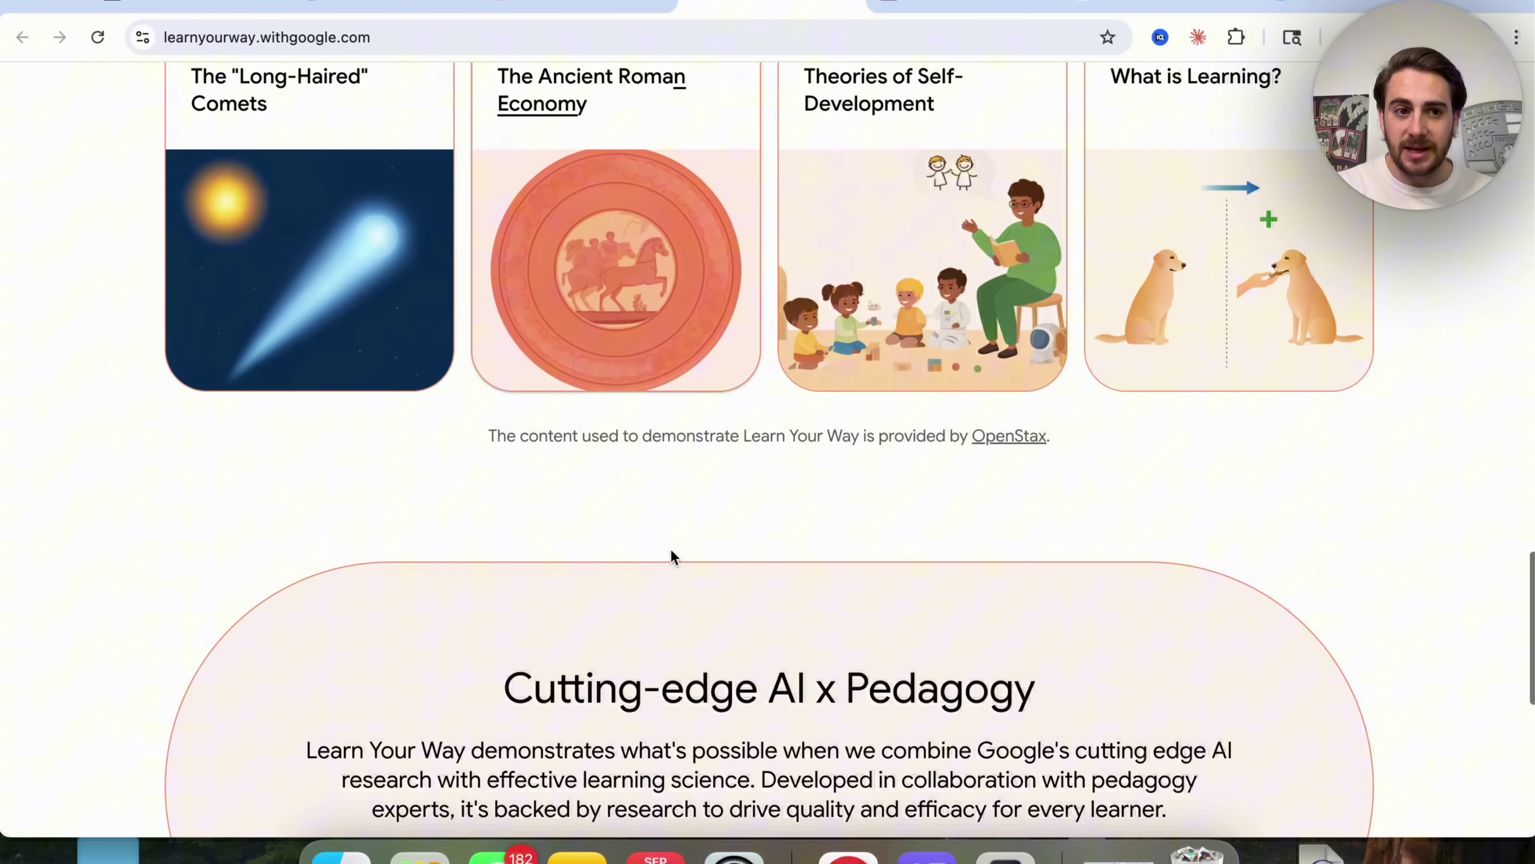
scroll(673, 557, "up", 4)
scroll(673, 557, "down", 10)
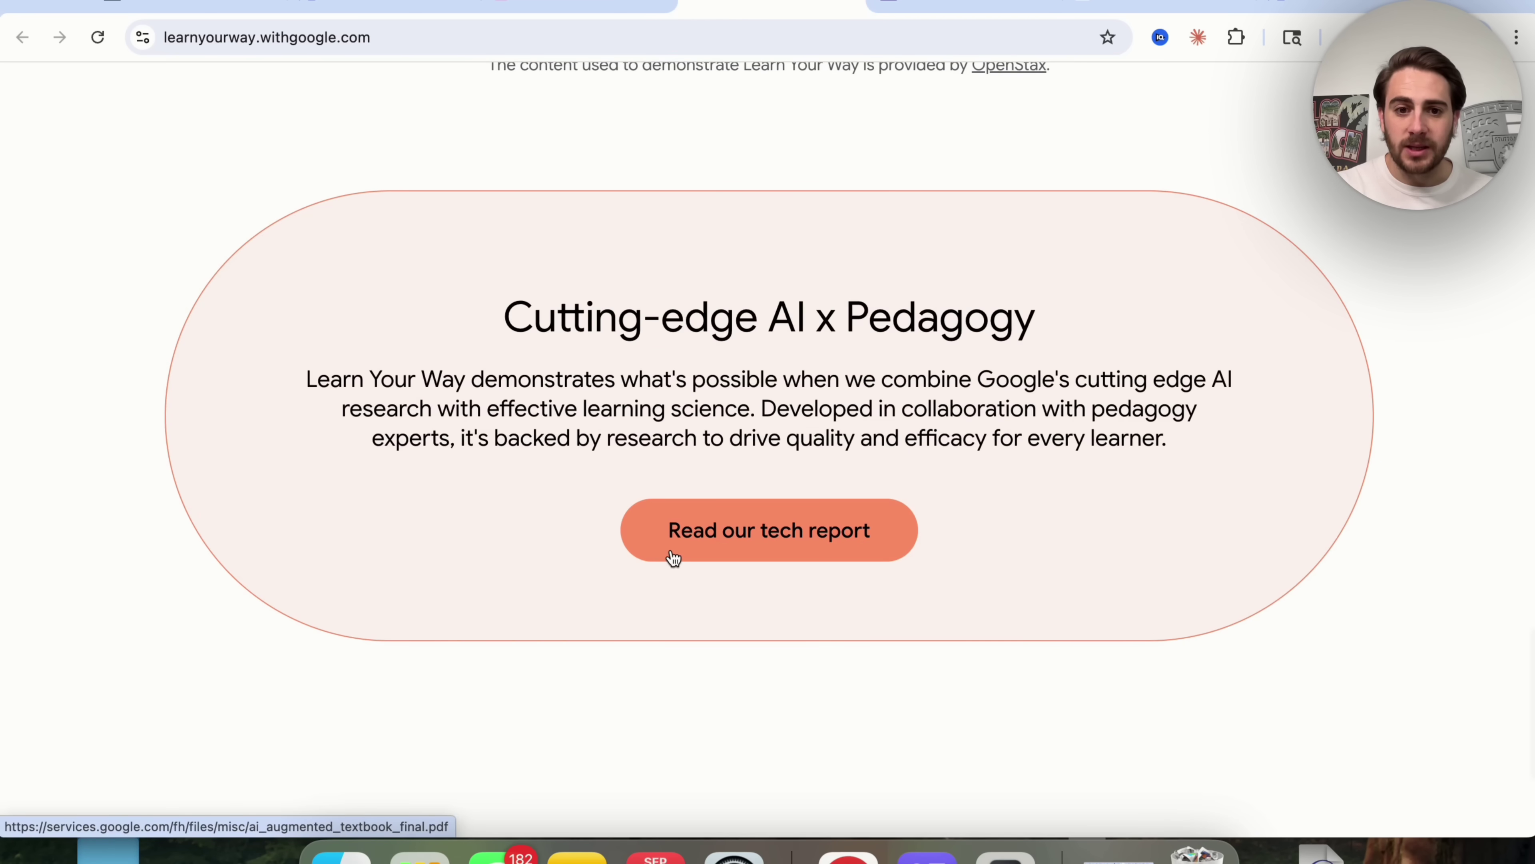
scroll(672, 556, "up", 20)
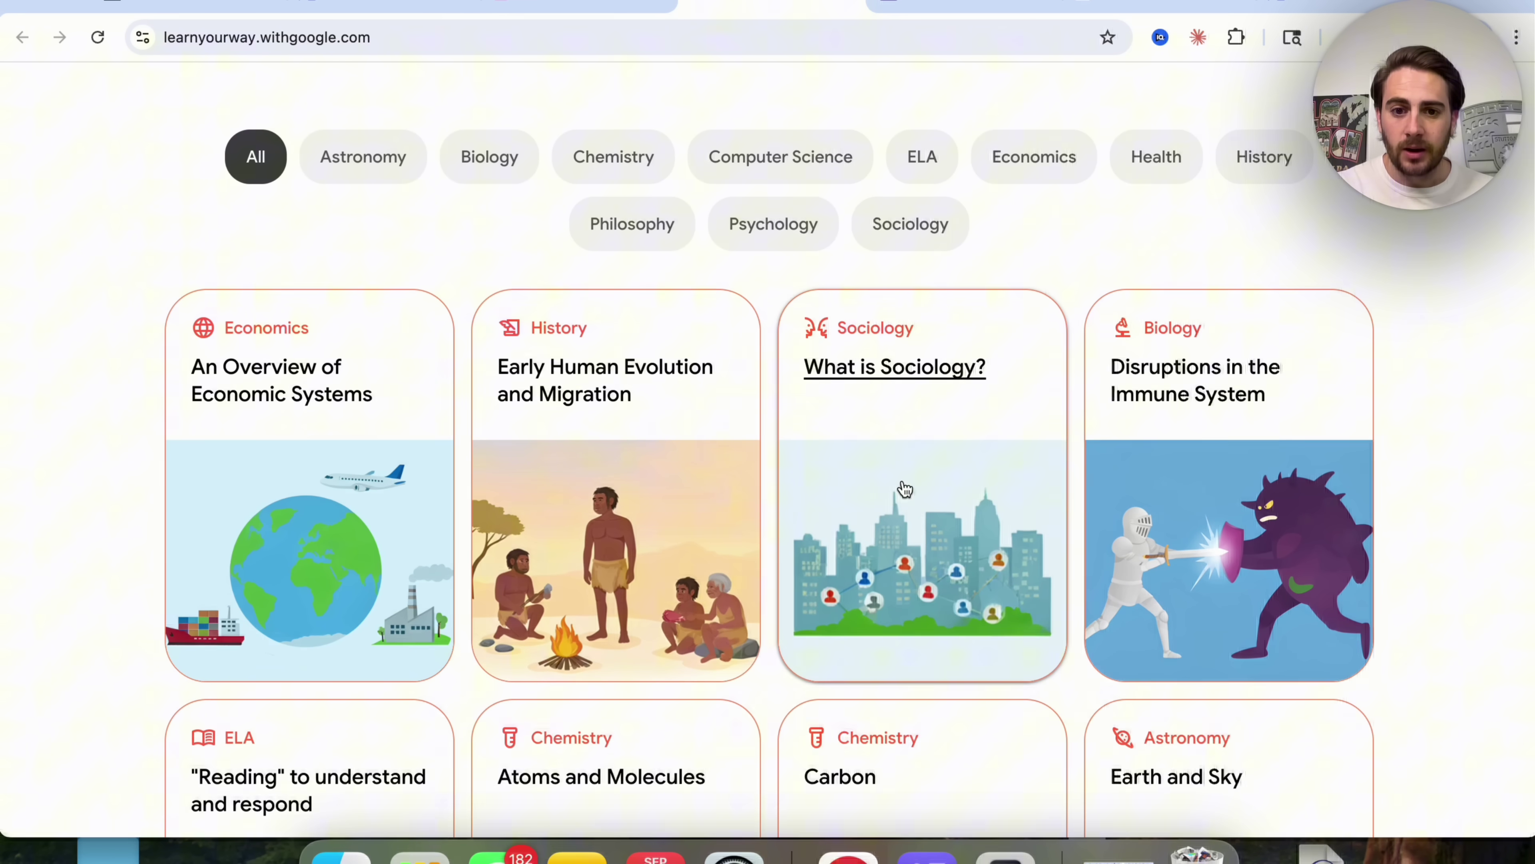
Open the Grade 12 Economics lesson, Understanding Economic Systems, personalized for a high schooler.
left_click(908, 430)
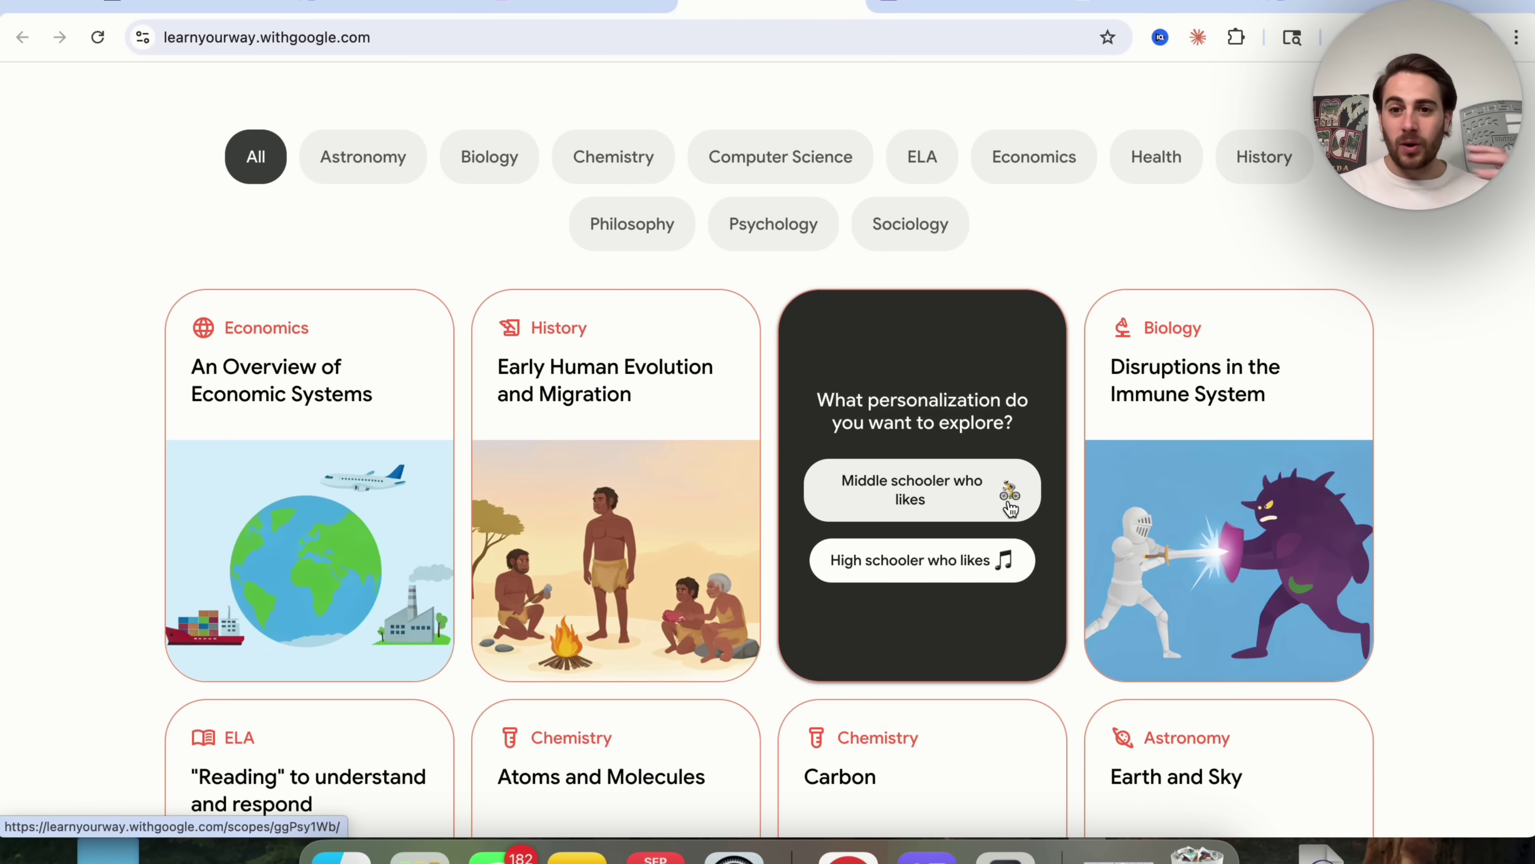
scroll(1015, 424, "up", 20)
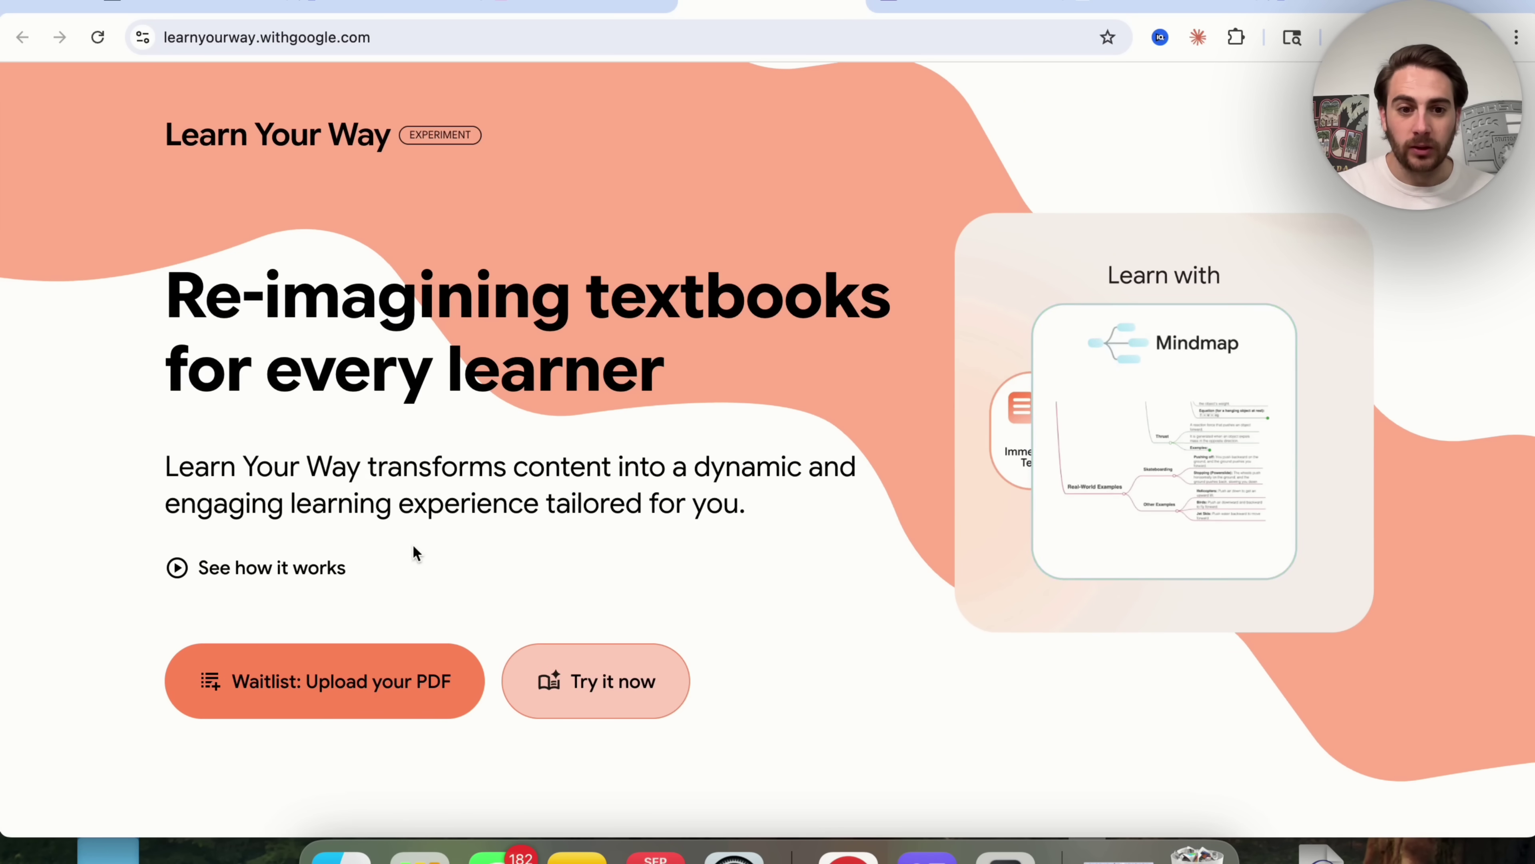
scroll(411, 549, "down", 10)
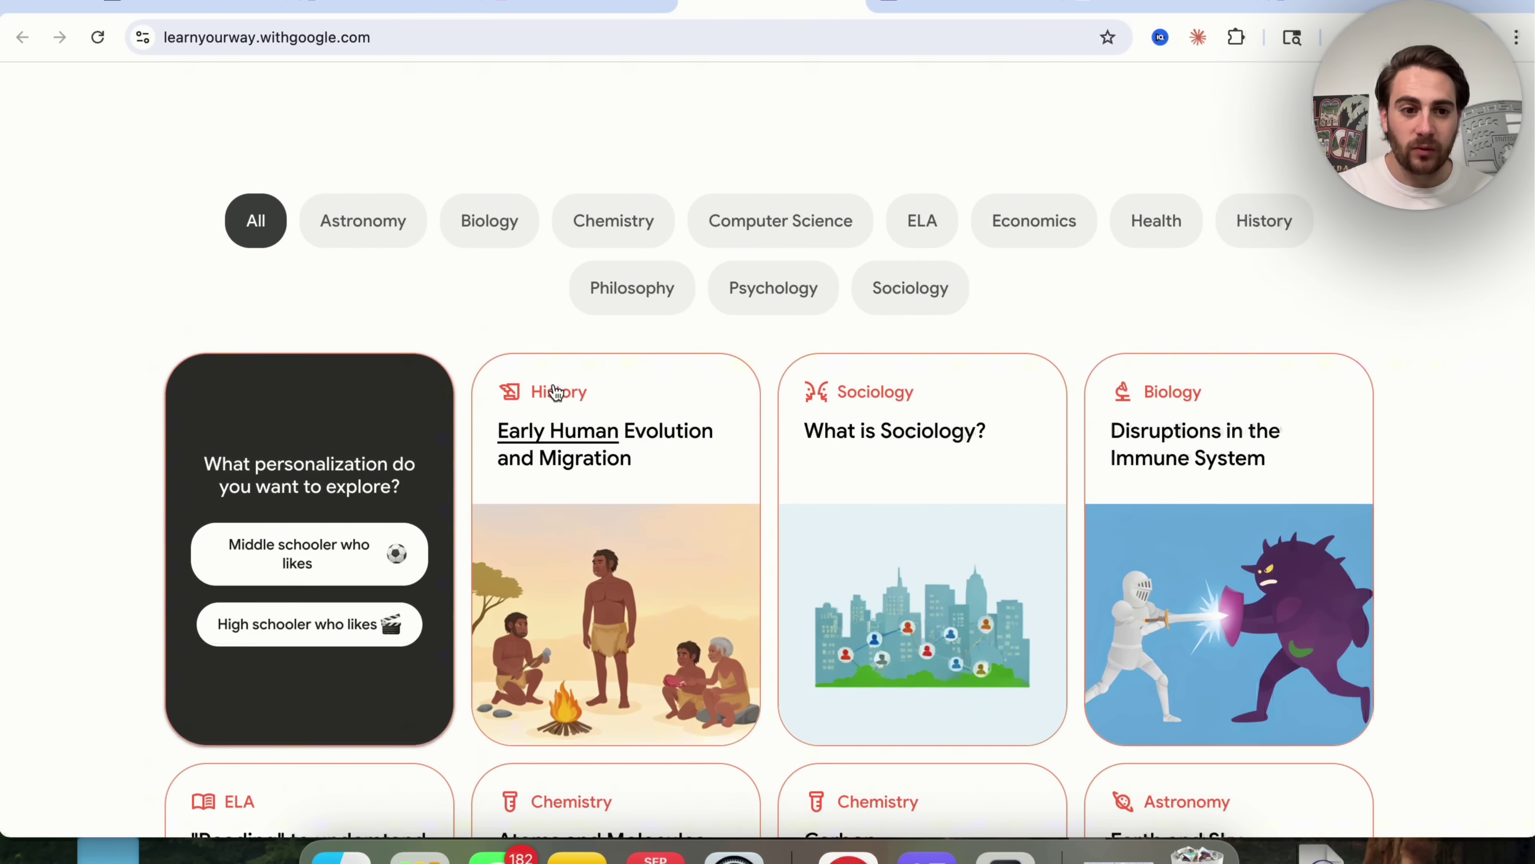
left_click(293, 623)
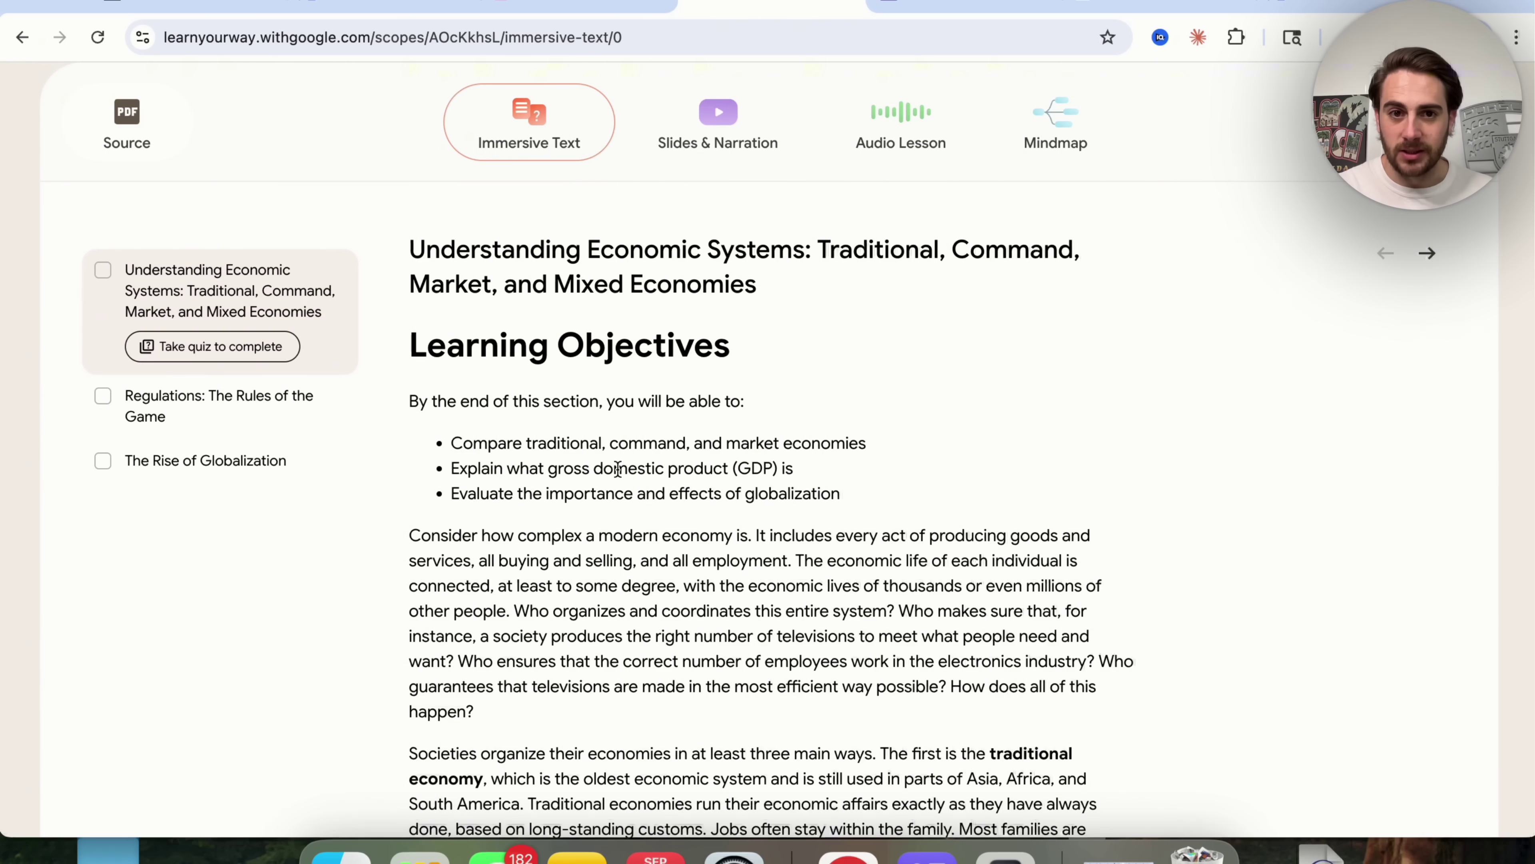
View the lesson as Slides & Narration, then switch to its audio version.
scroll(617, 494, "down", 12)
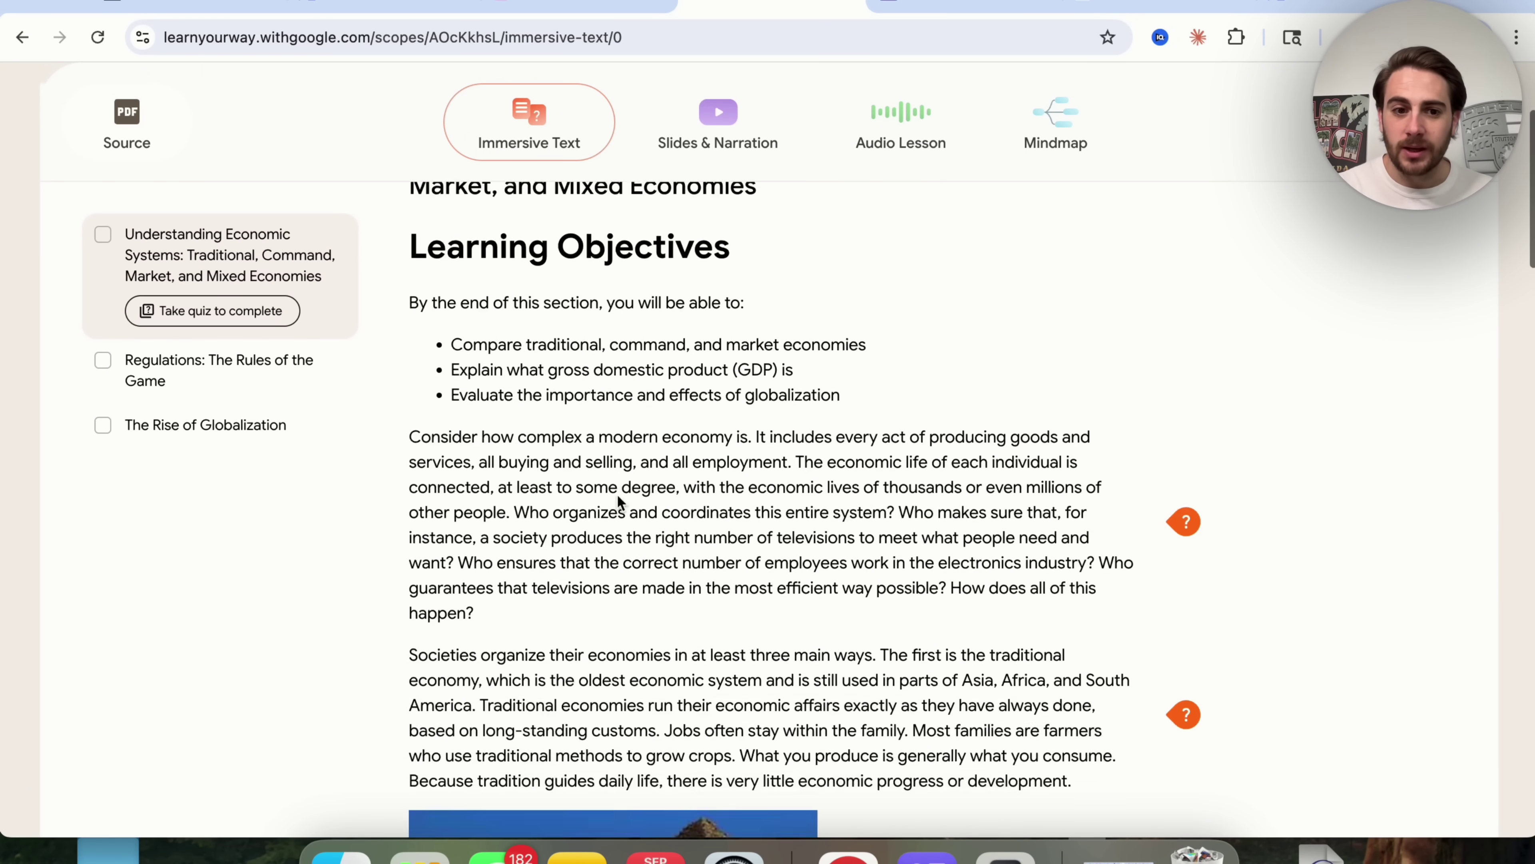
scroll(618, 495, "up", 15)
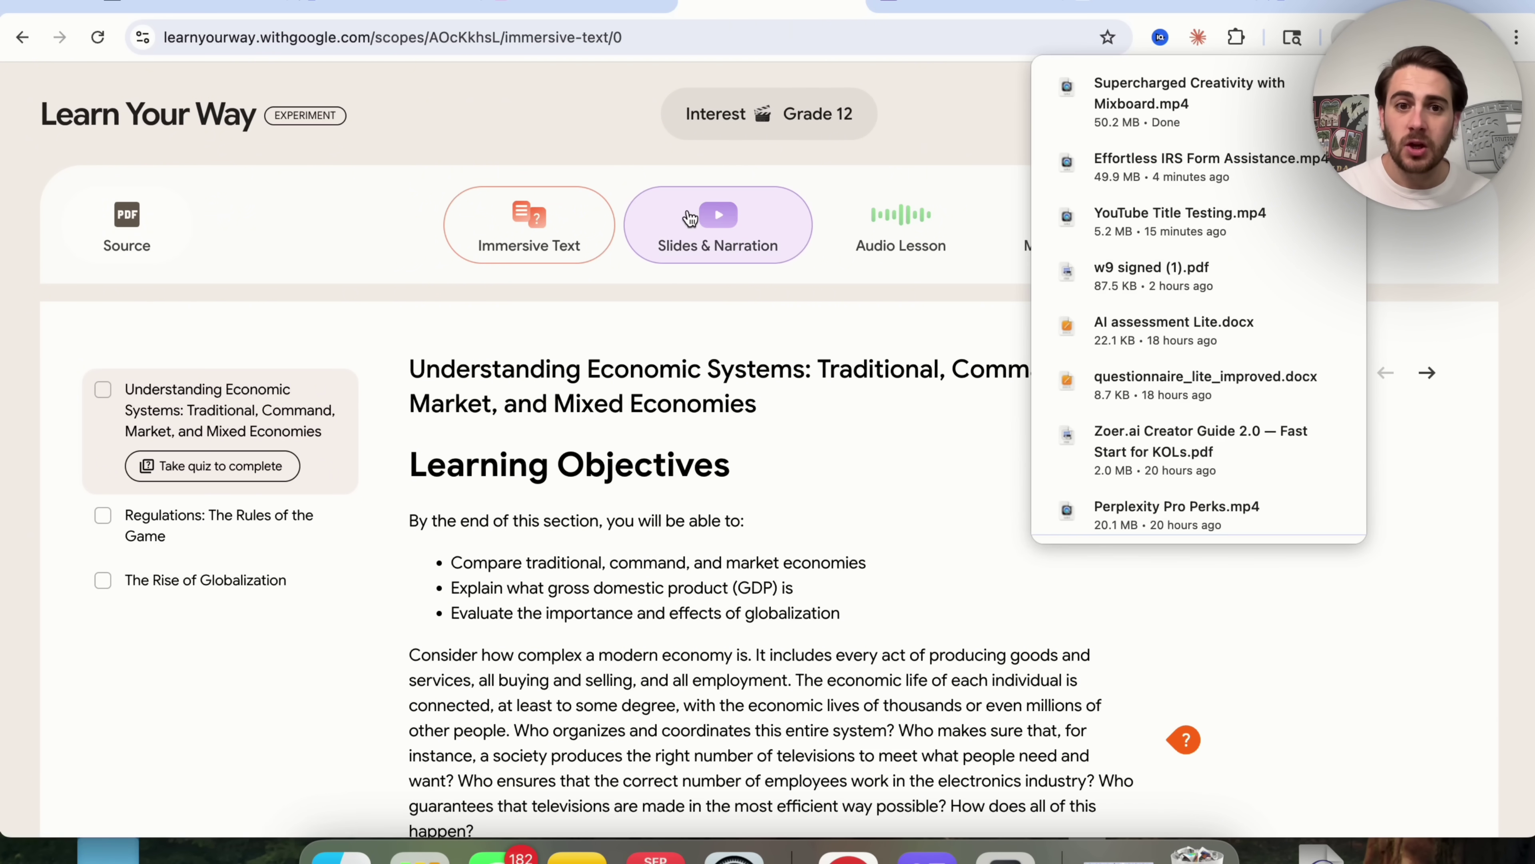
left_click(724, 233)
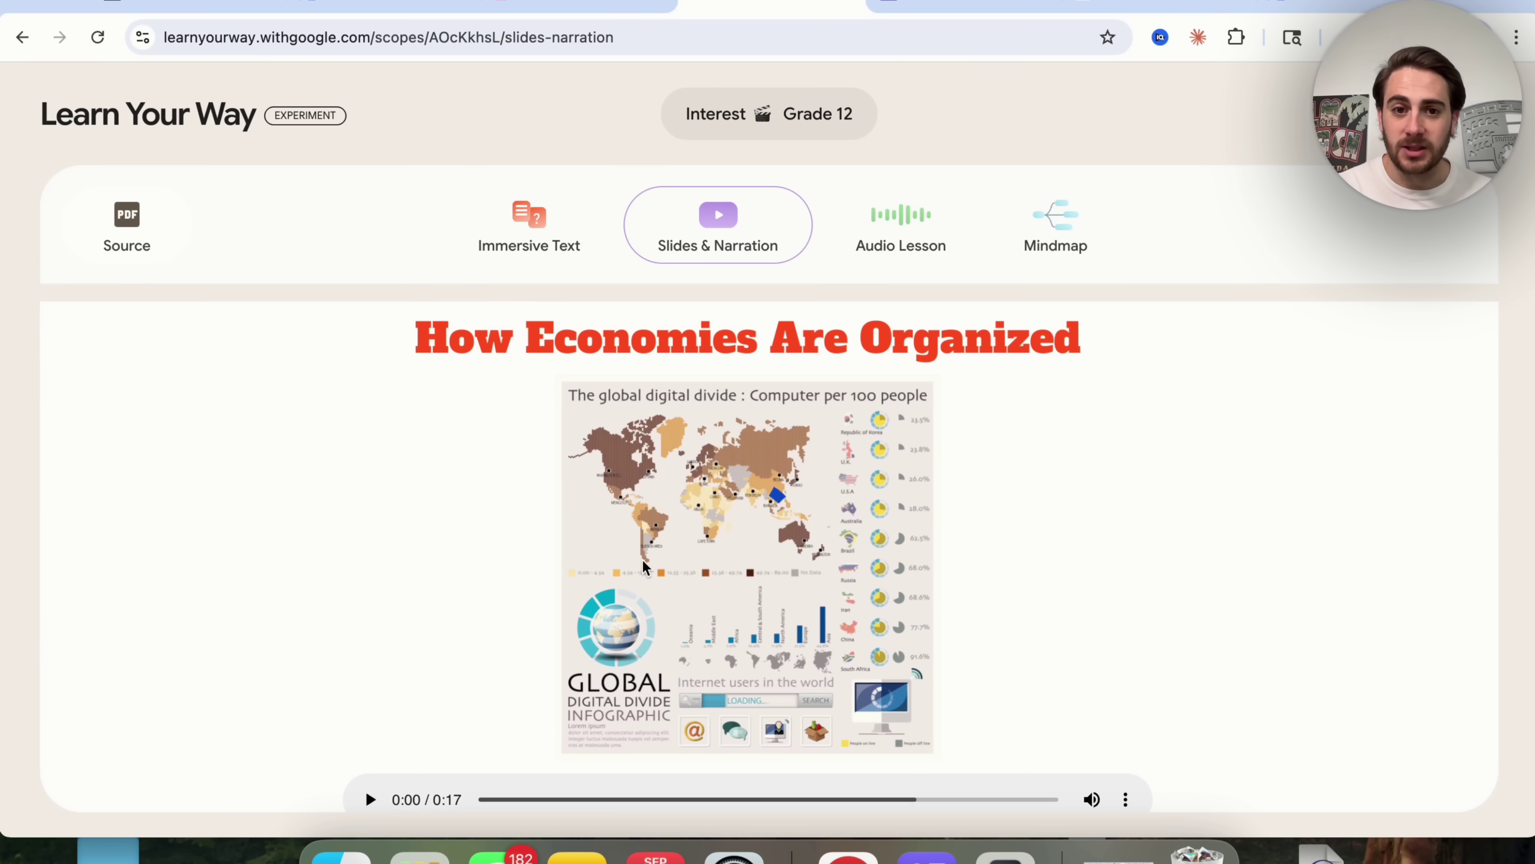
scroll(623, 605, "down", 4)
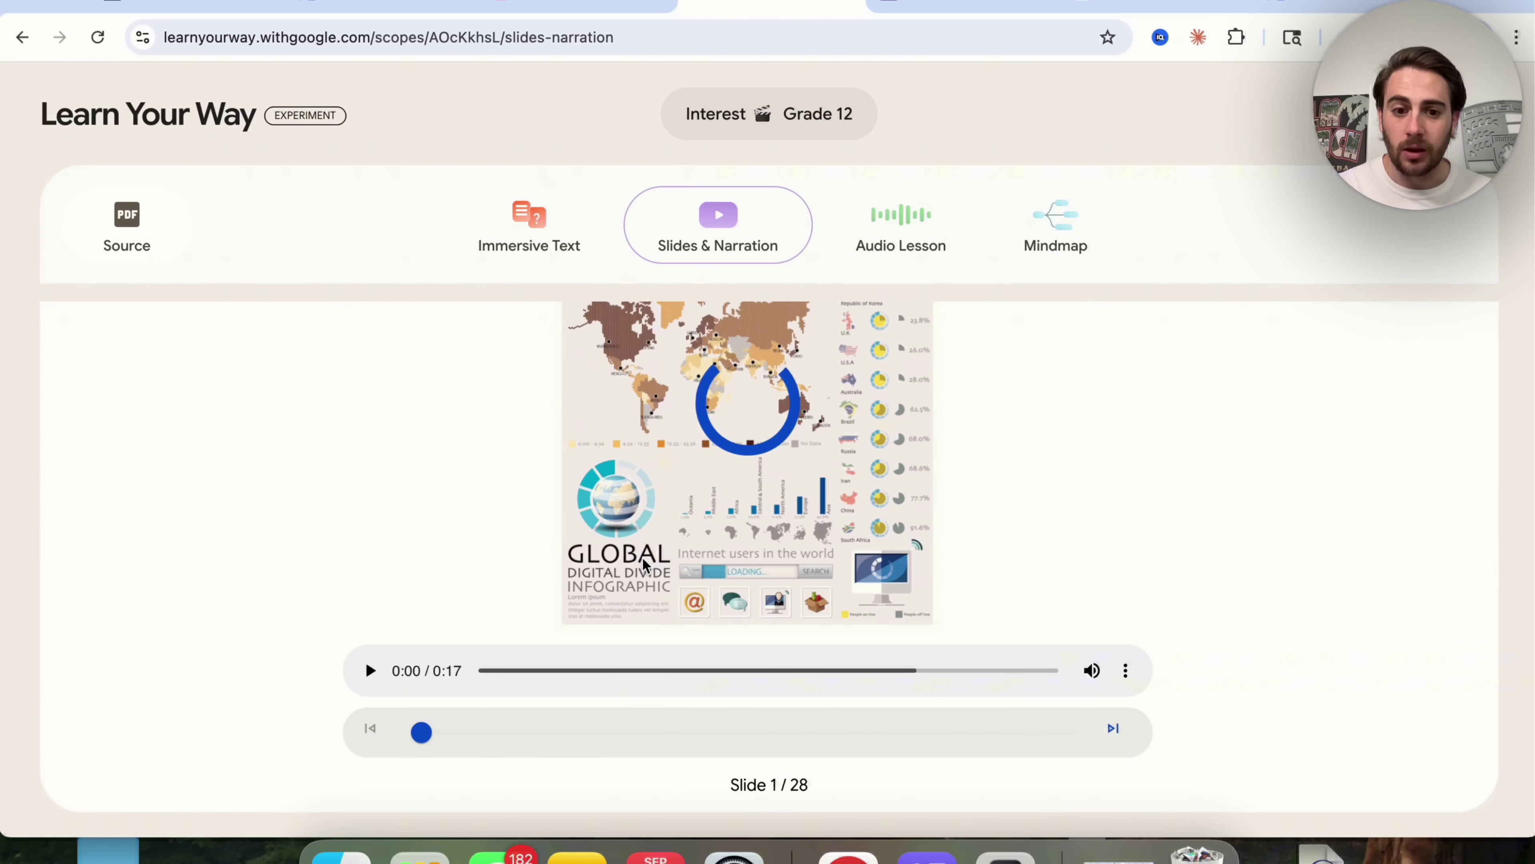
scroll(760, 754, "up", 4)
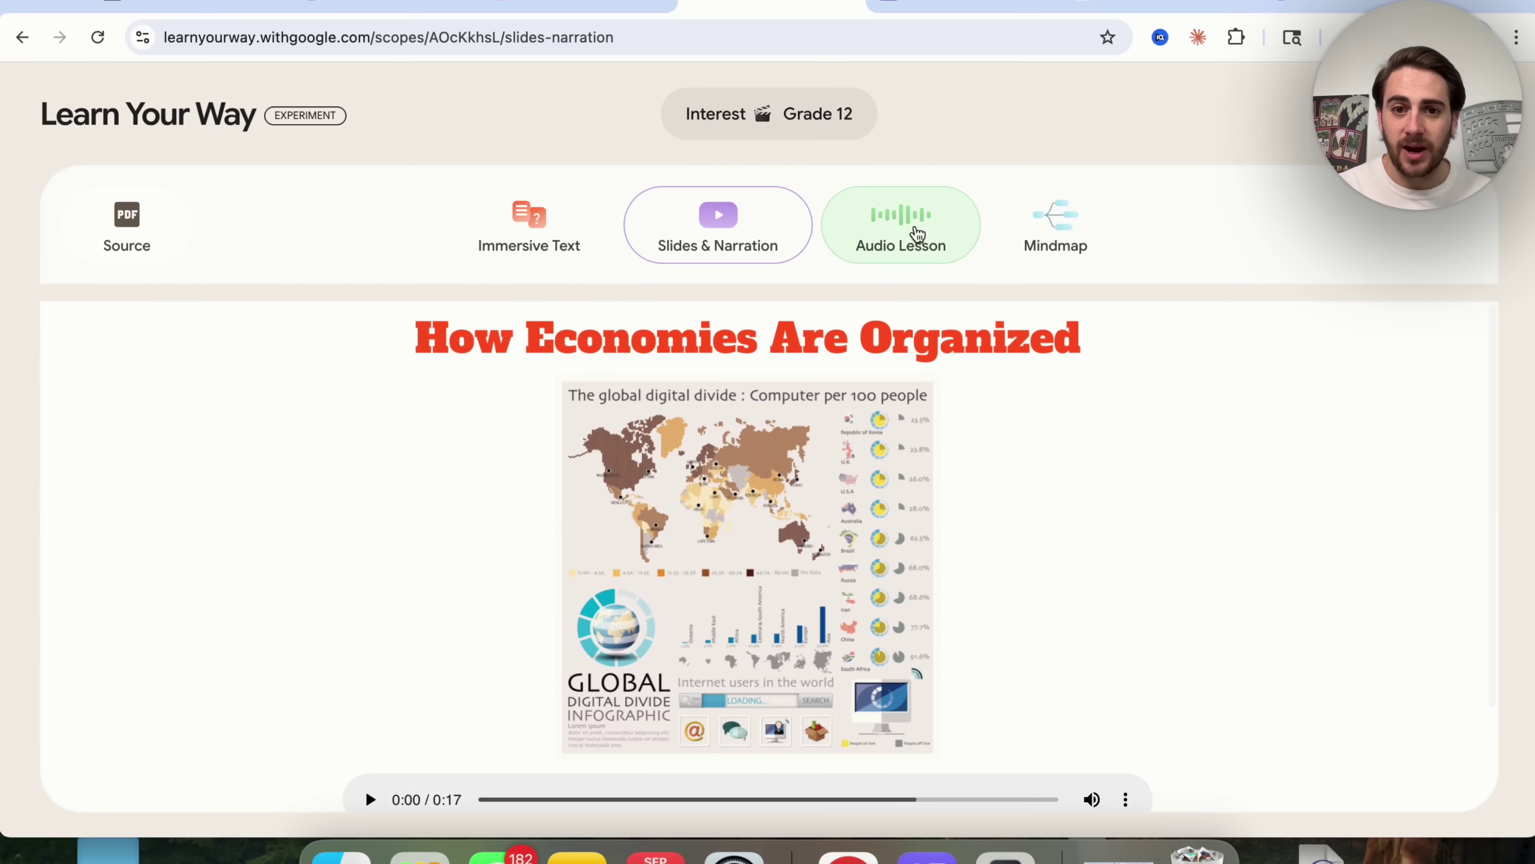
left_click(916, 239)
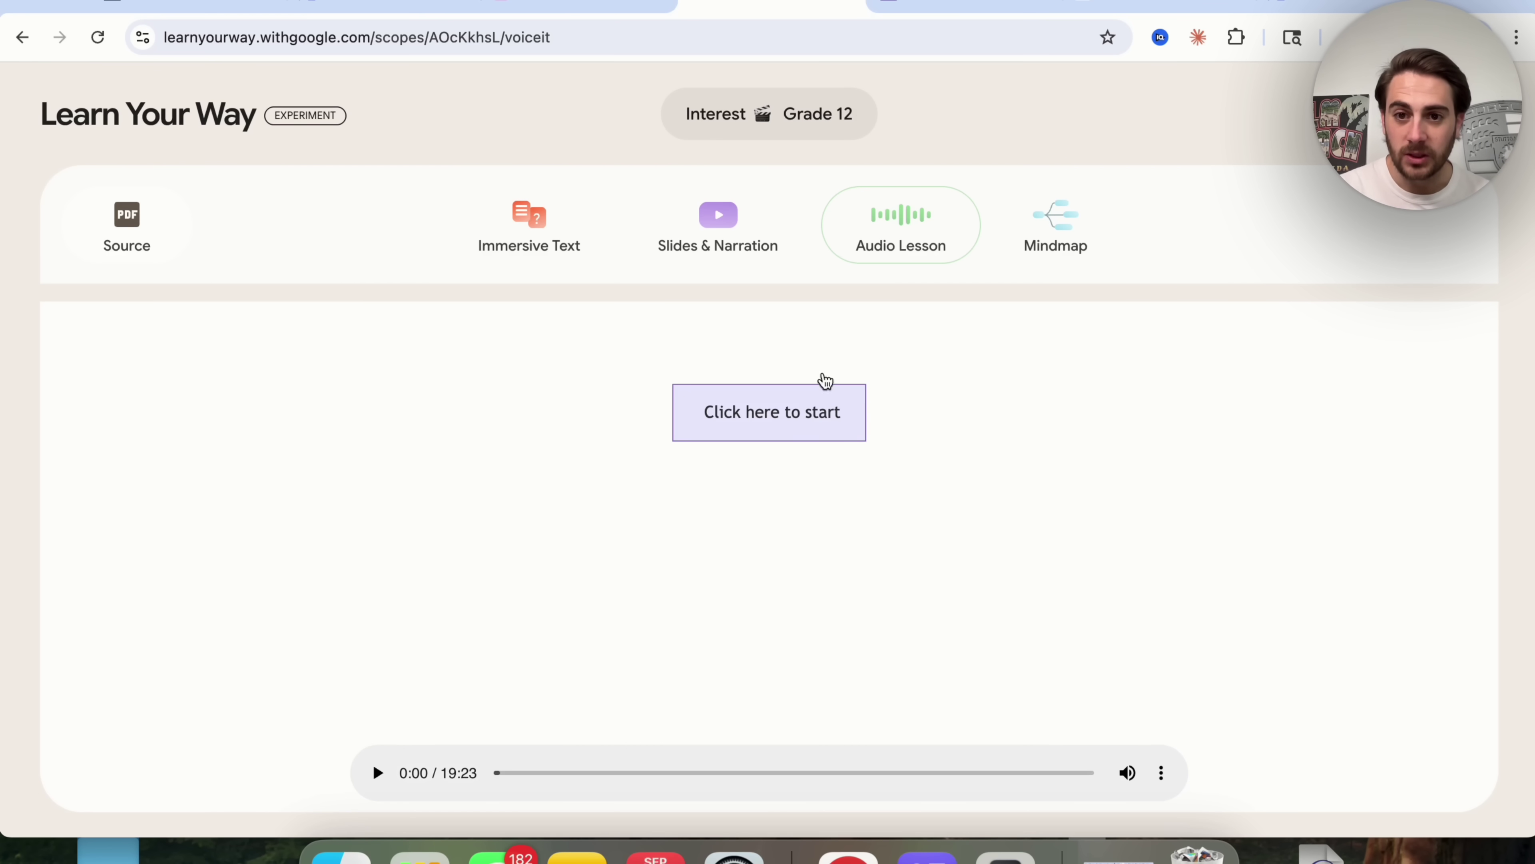
View the lesson as a mind map, expanding Three Main Types of Economic Systems and Traditional Economy.
left_click(1018, 240)
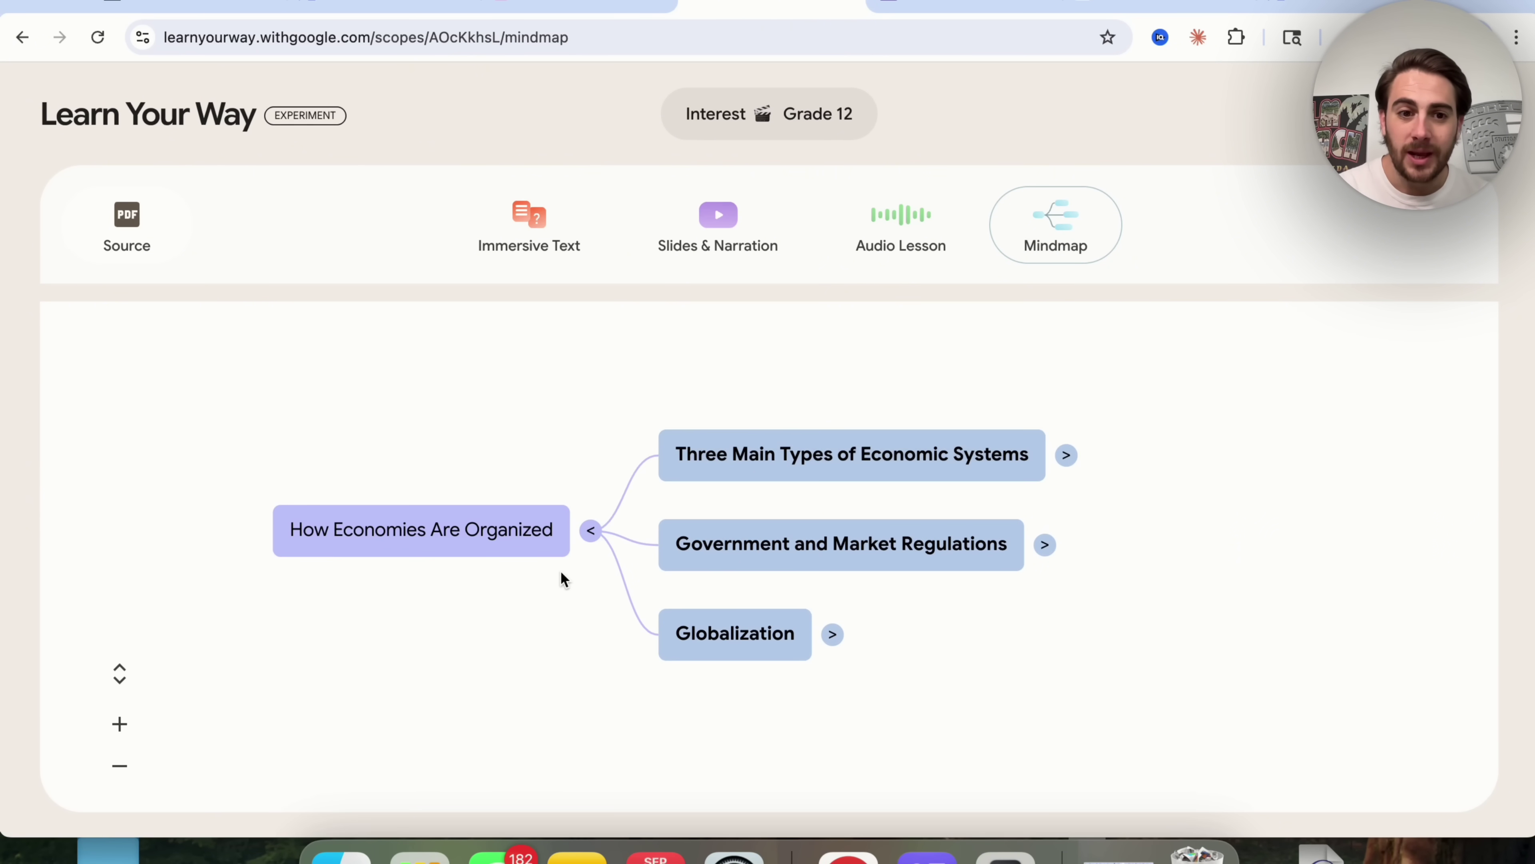
left_click(756, 461)
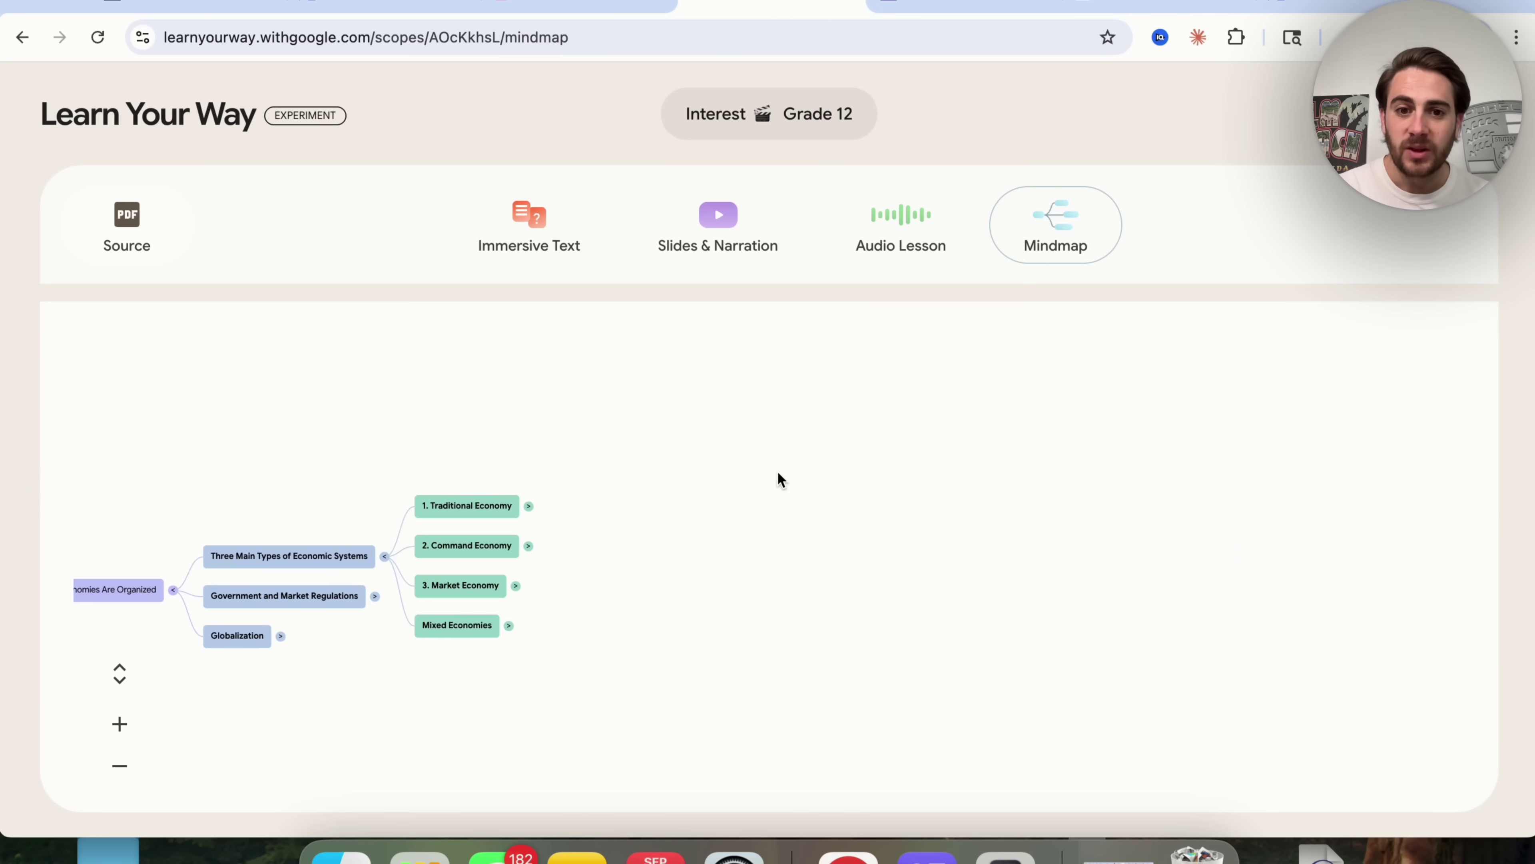
left_click(492, 509)
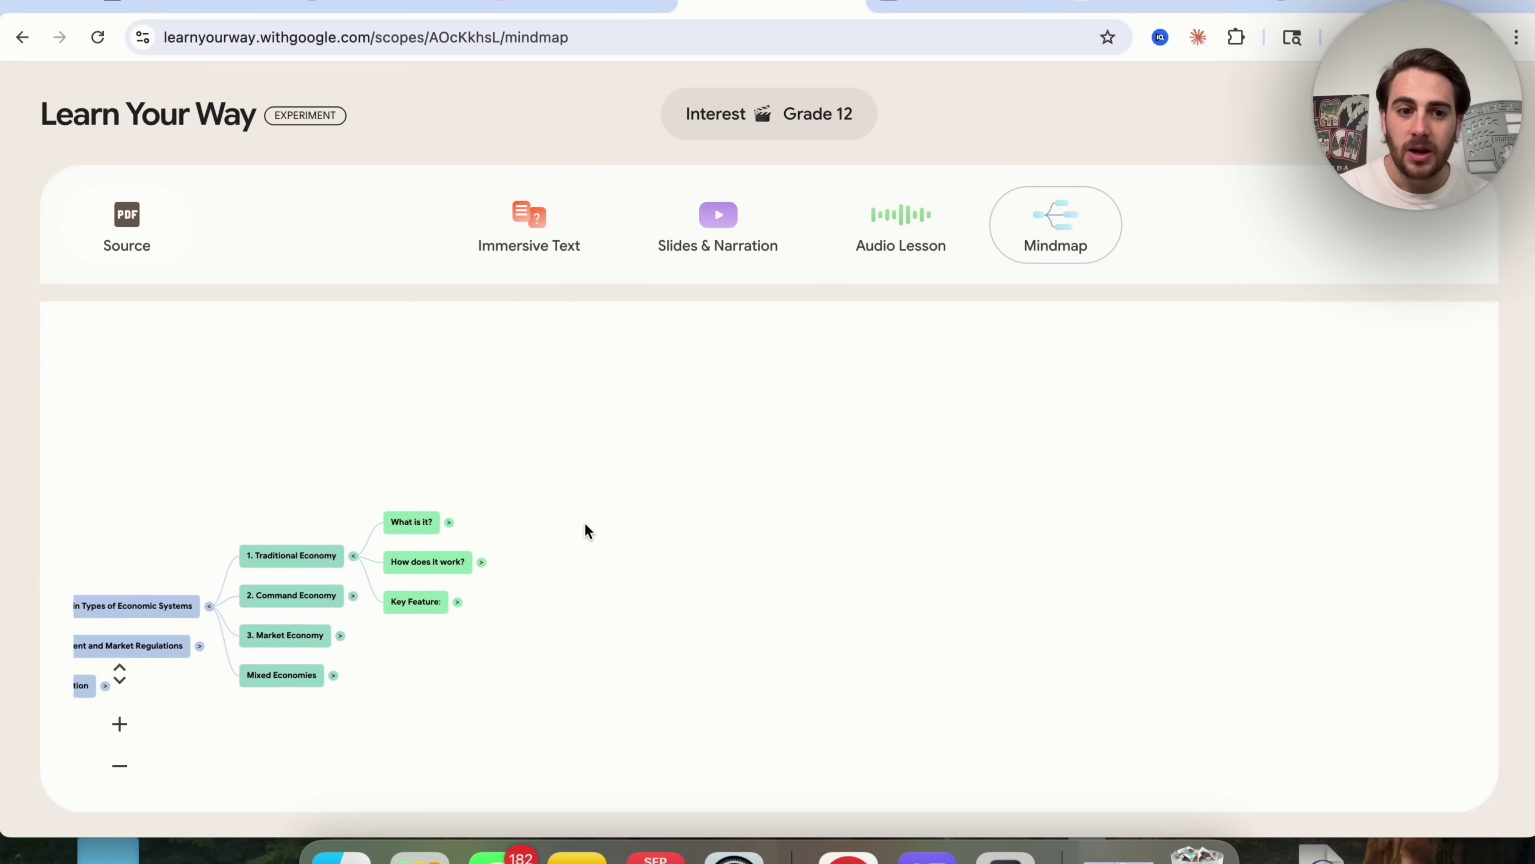
left_click(403, 524)
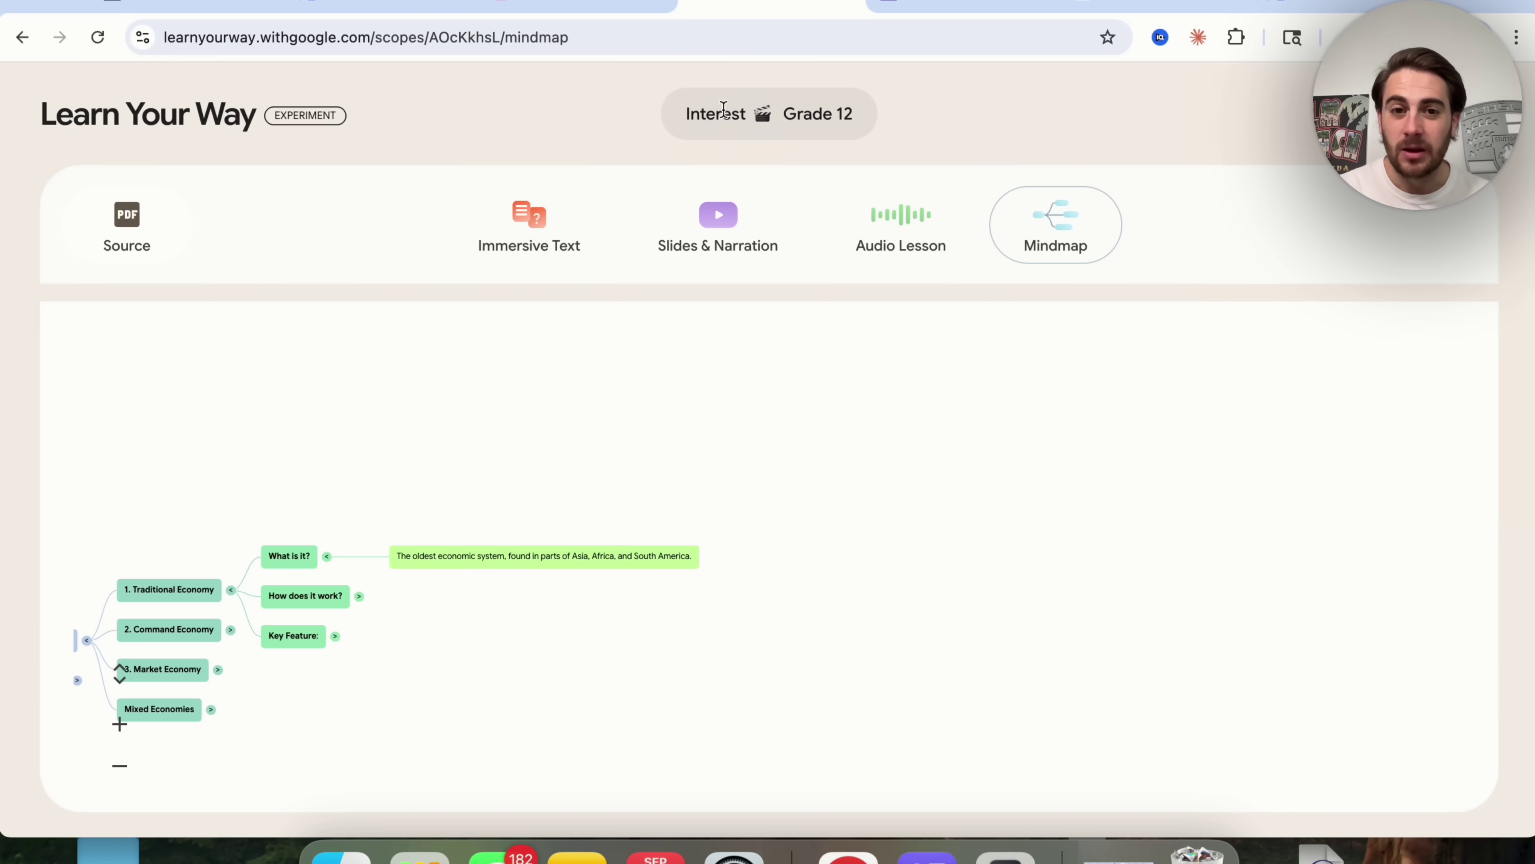
Read the lesson's original source textbook text.
left_click(115, 251)
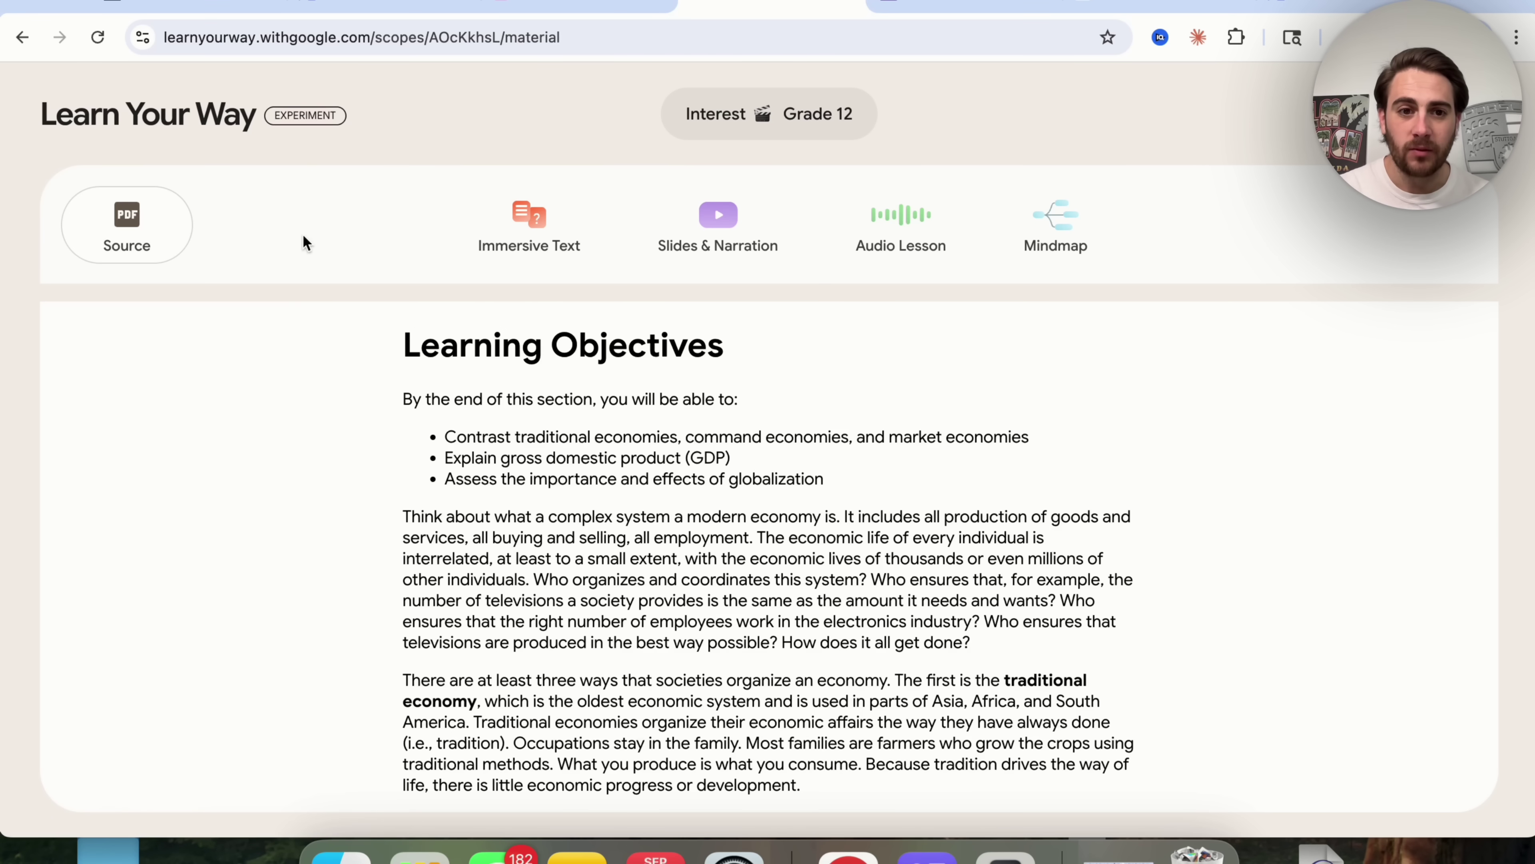
scroll(353, 465, "down", 15)
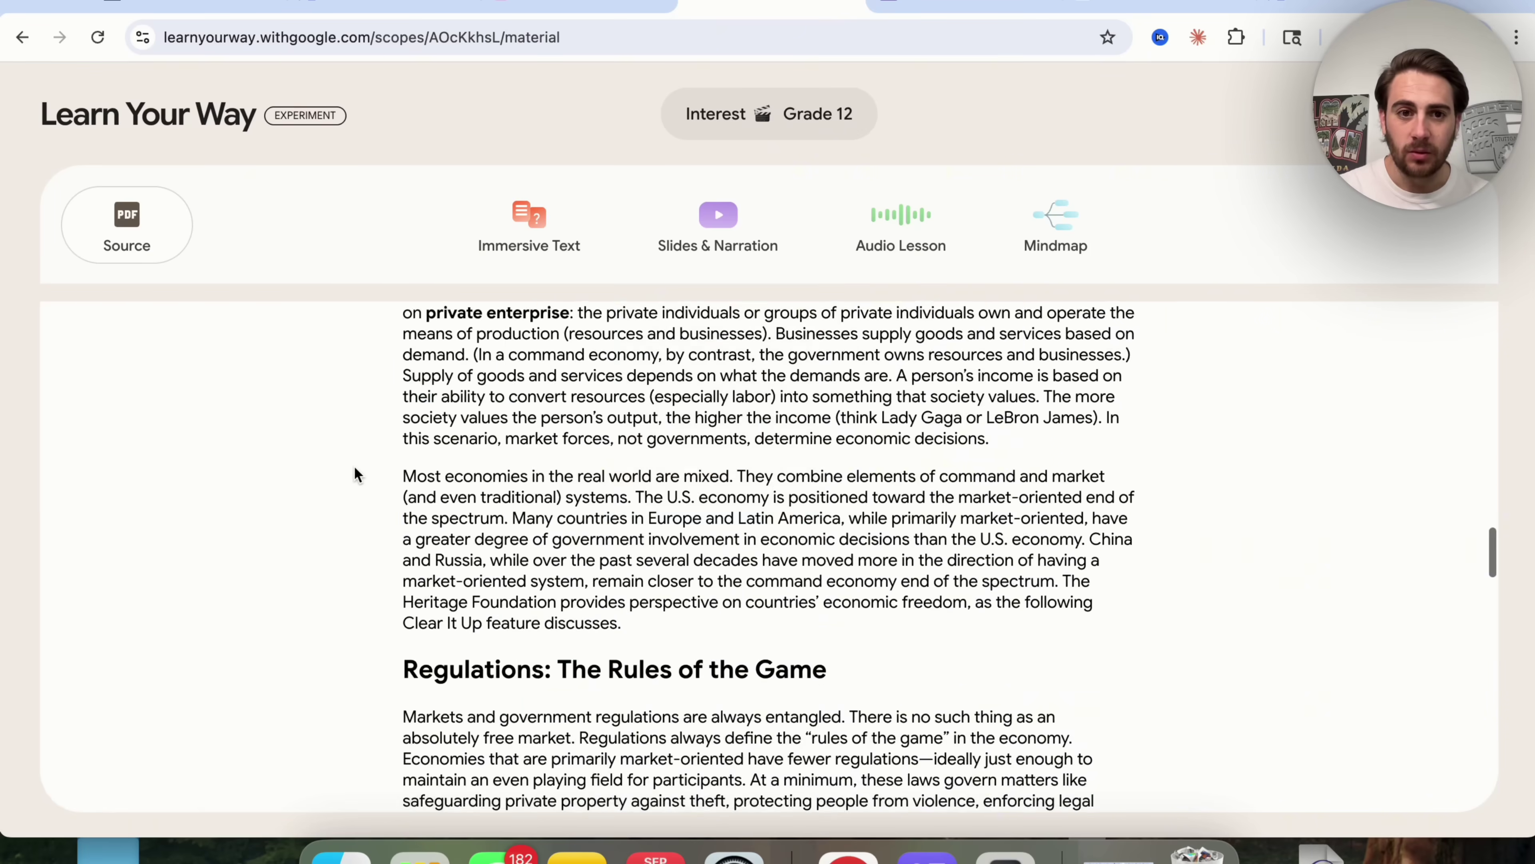
scroll(353, 473, "down", 15)
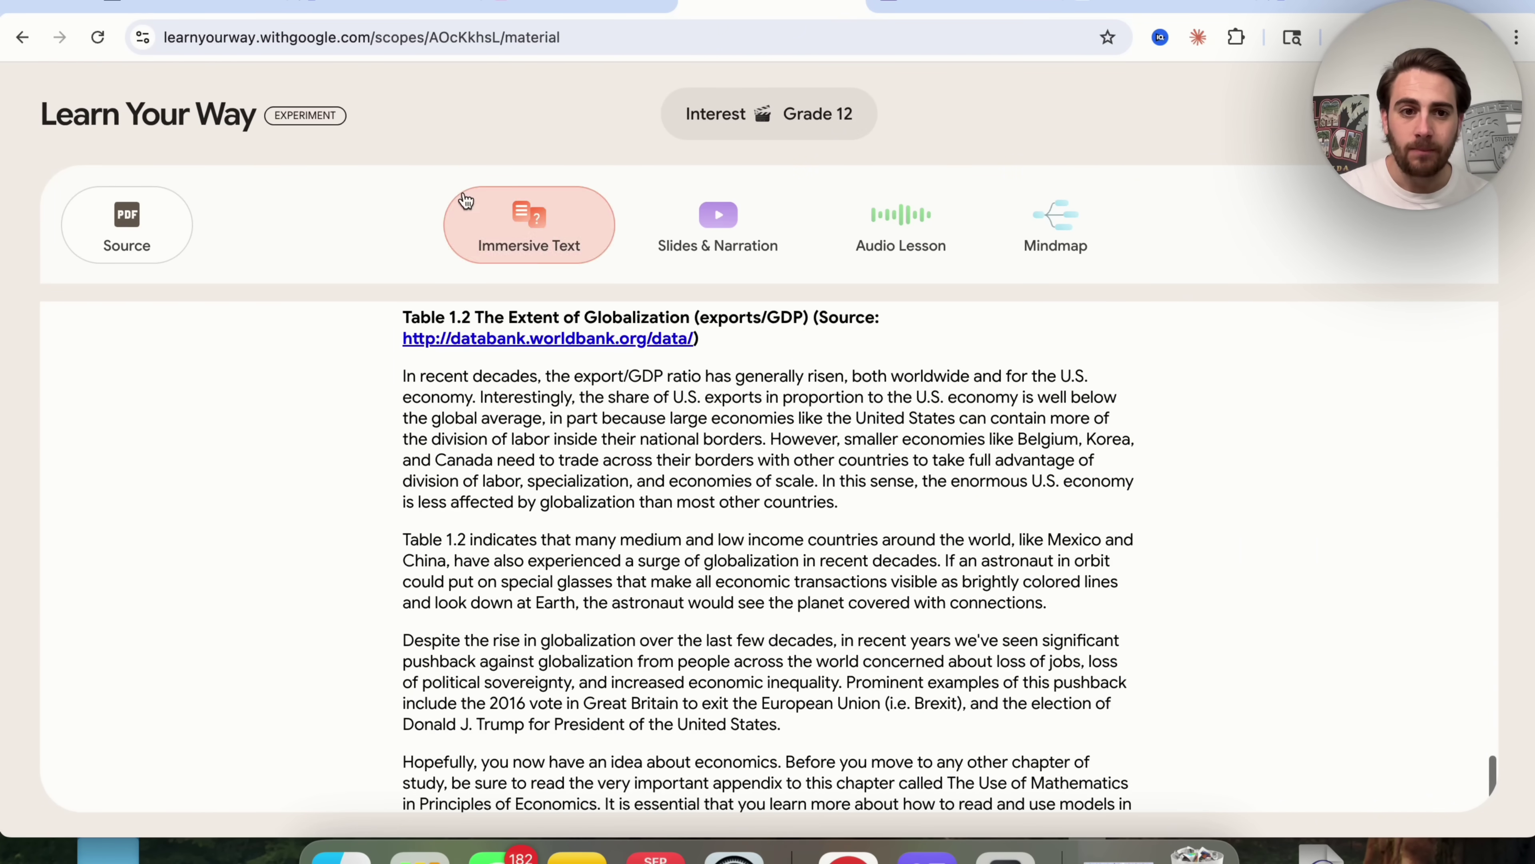
Scroll through the Immersive Text version, then go back to the Slides & Narration view.
left_click(466, 201)
scroll(550, 555, "down", 2)
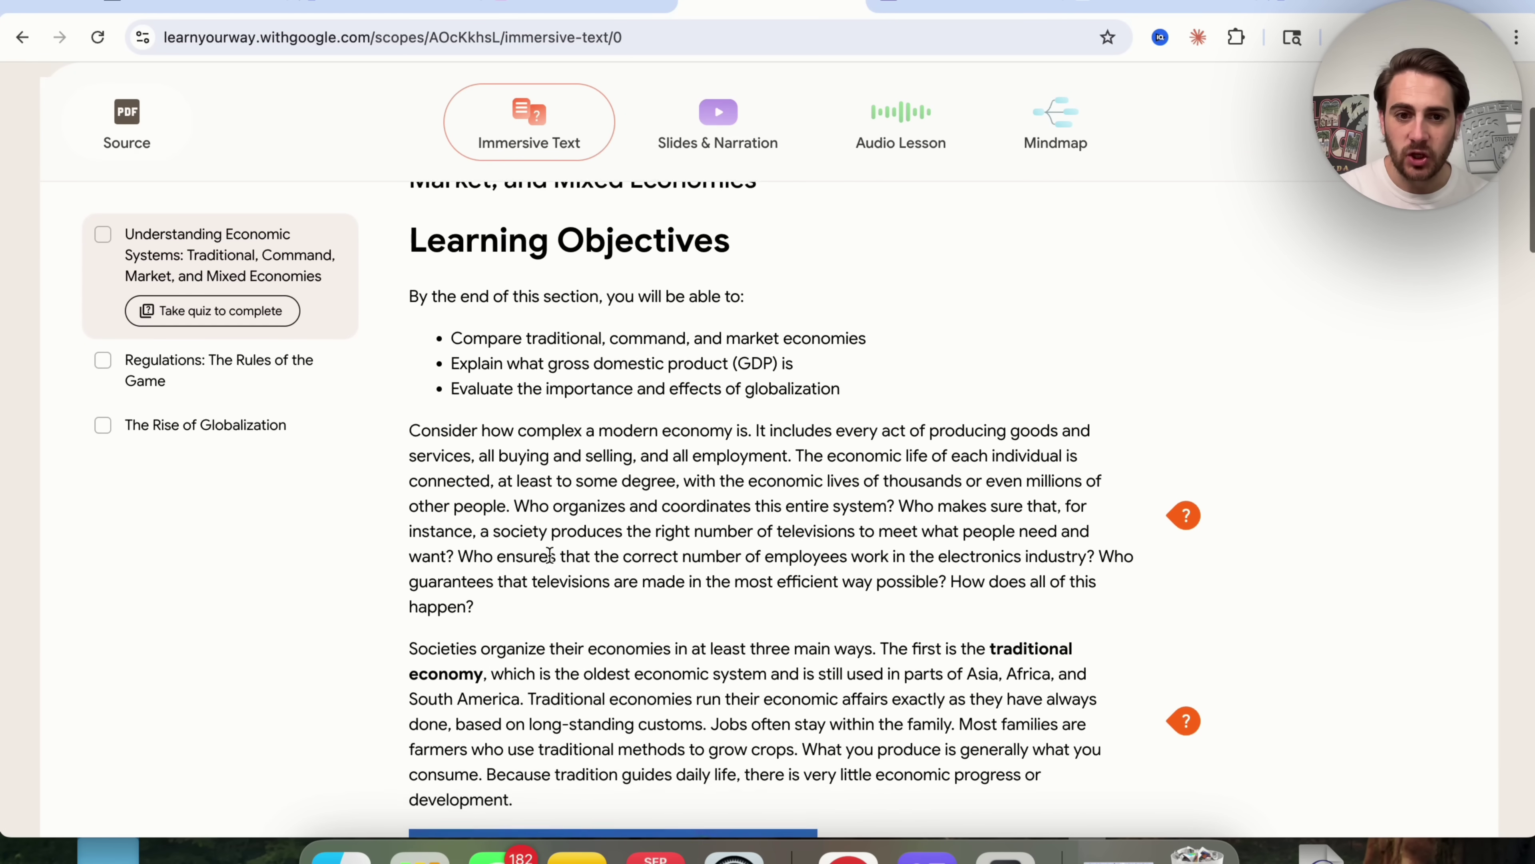
scroll(549, 555, "down", 1)
scroll(550, 555, "down", 5)
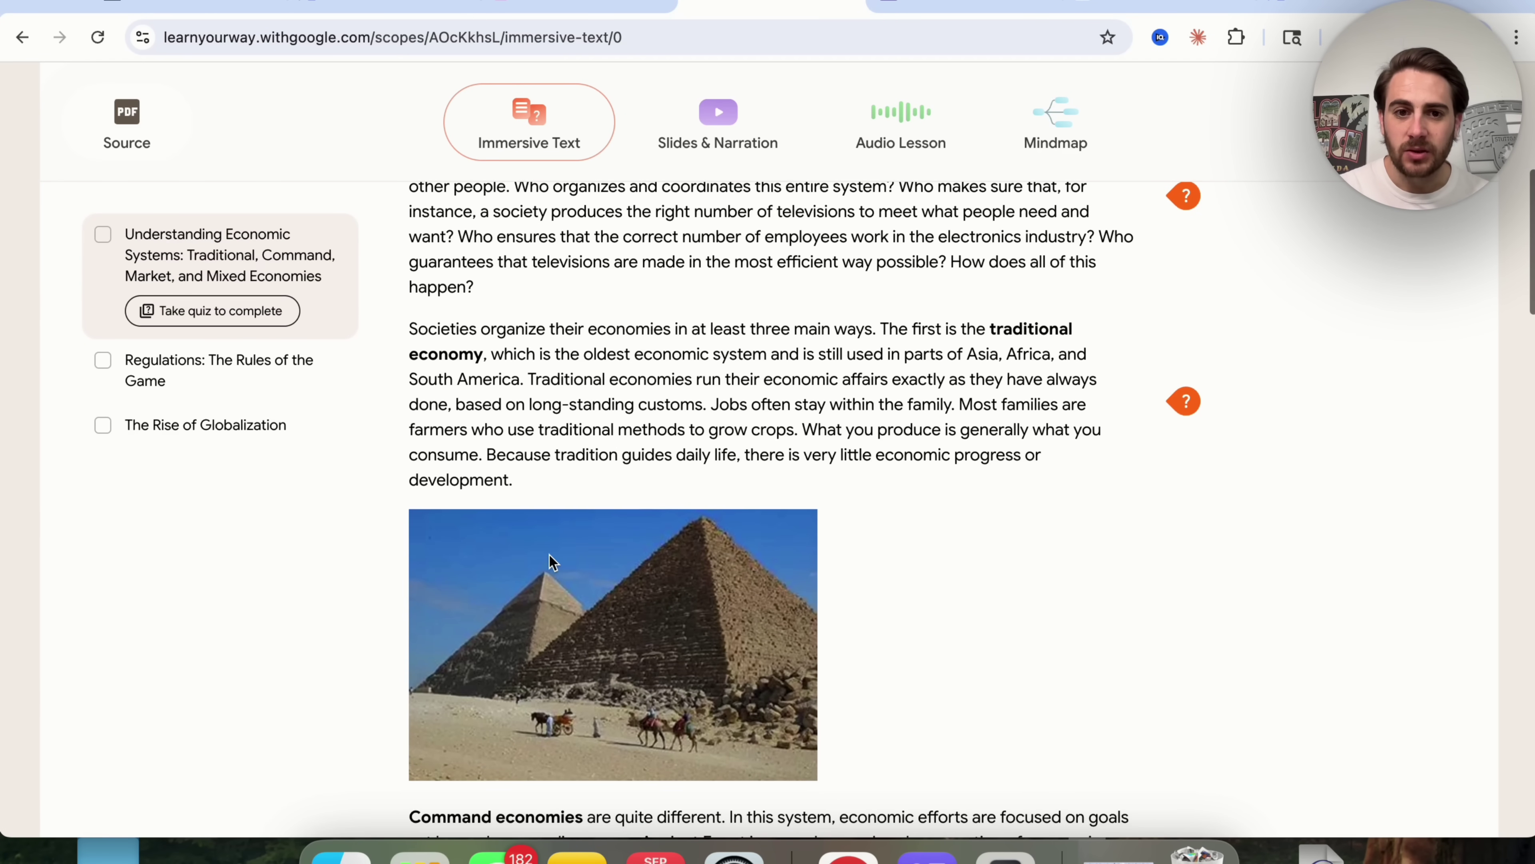
scroll(551, 561, "down", 7)
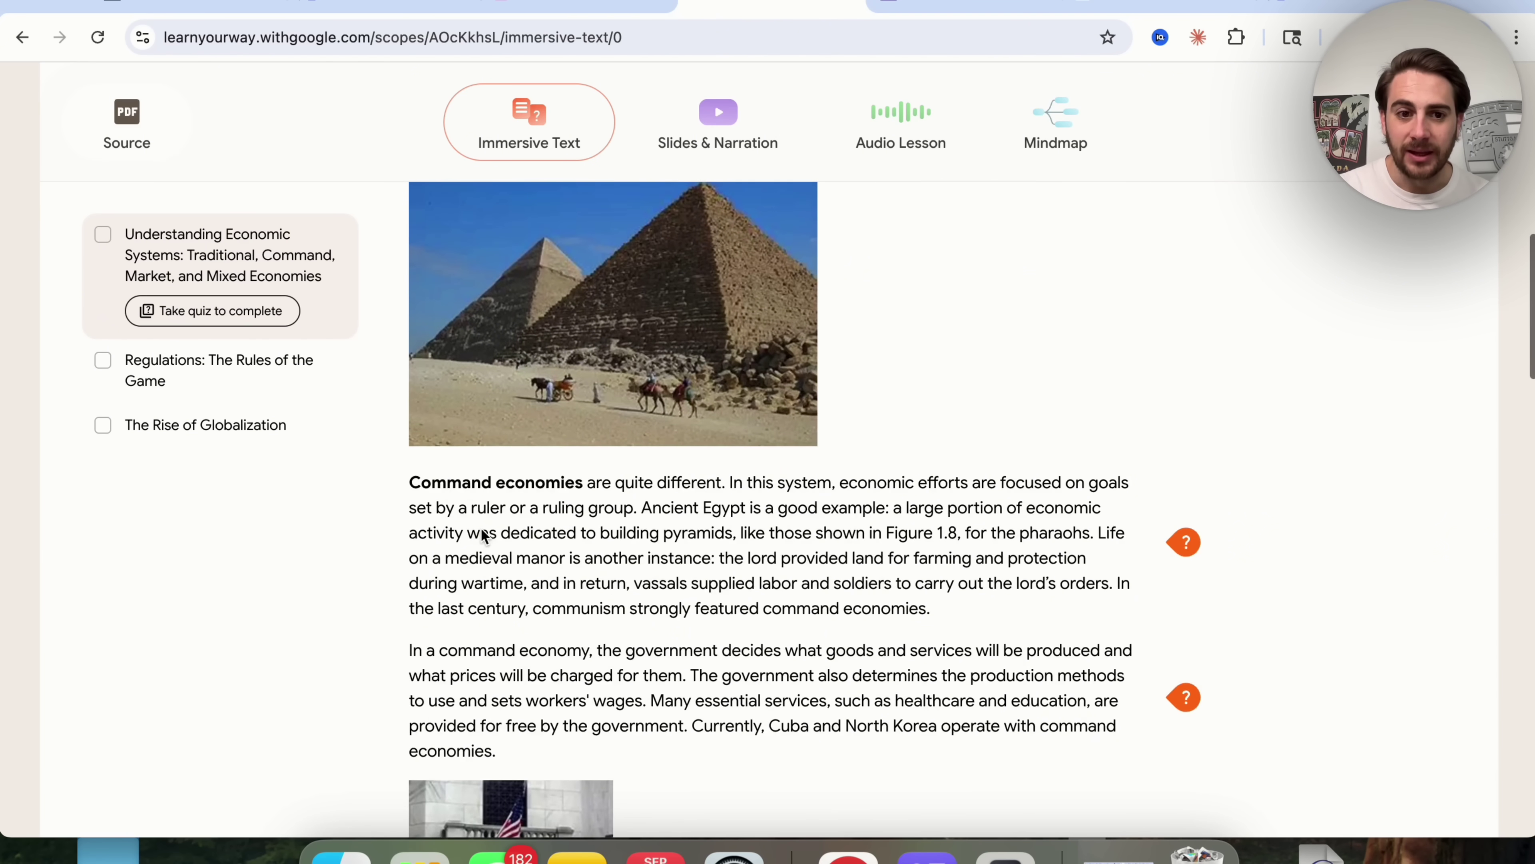
scroll(480, 538, "up", 15)
scroll(165, 128, "left", 5)
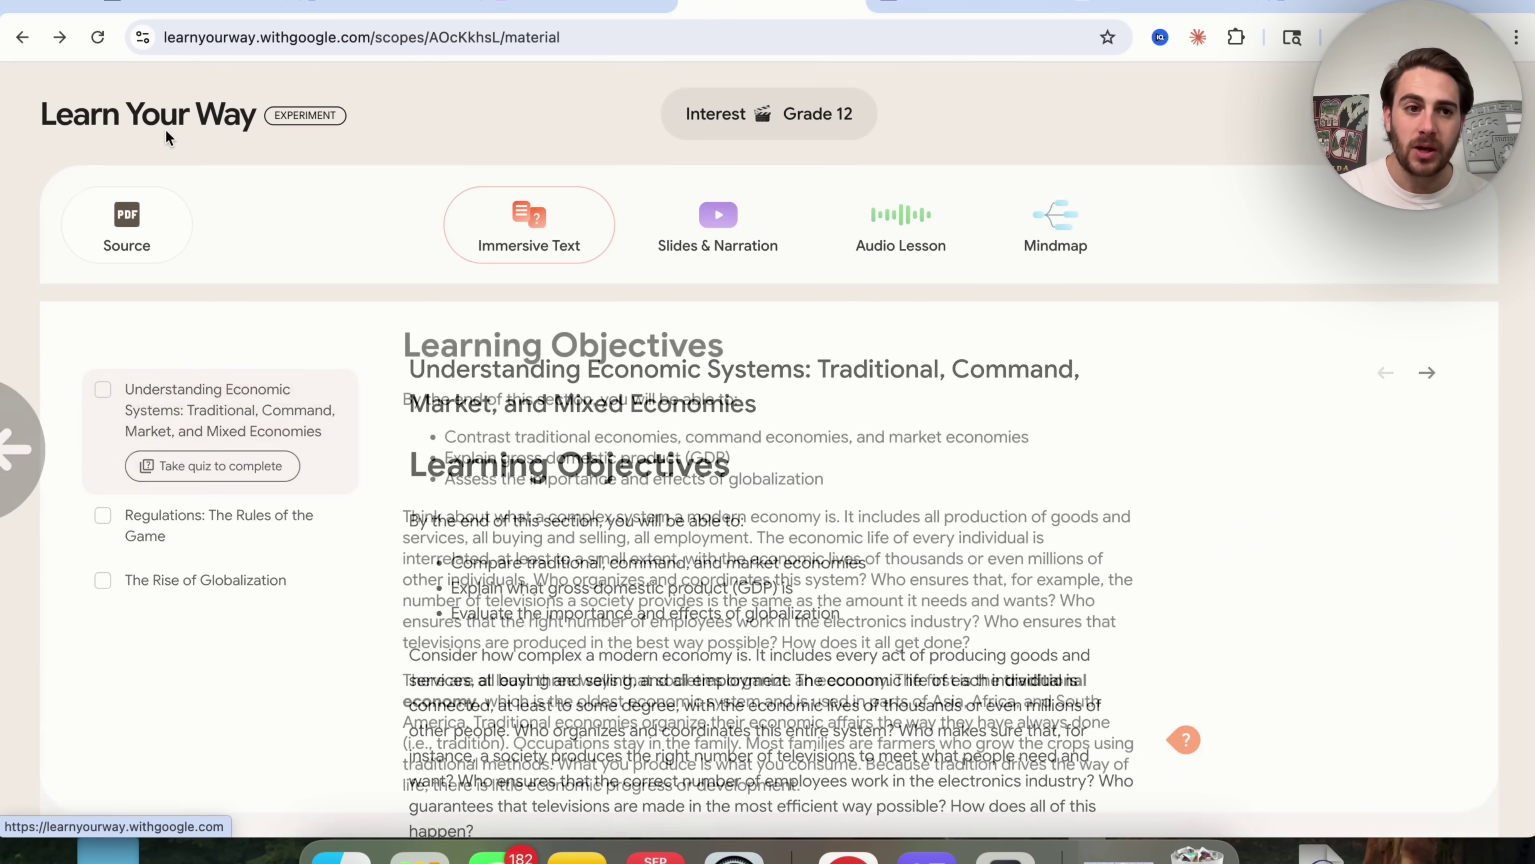
scroll(158, 133, "left", 5)
scroll(145, 144, "left", 5)
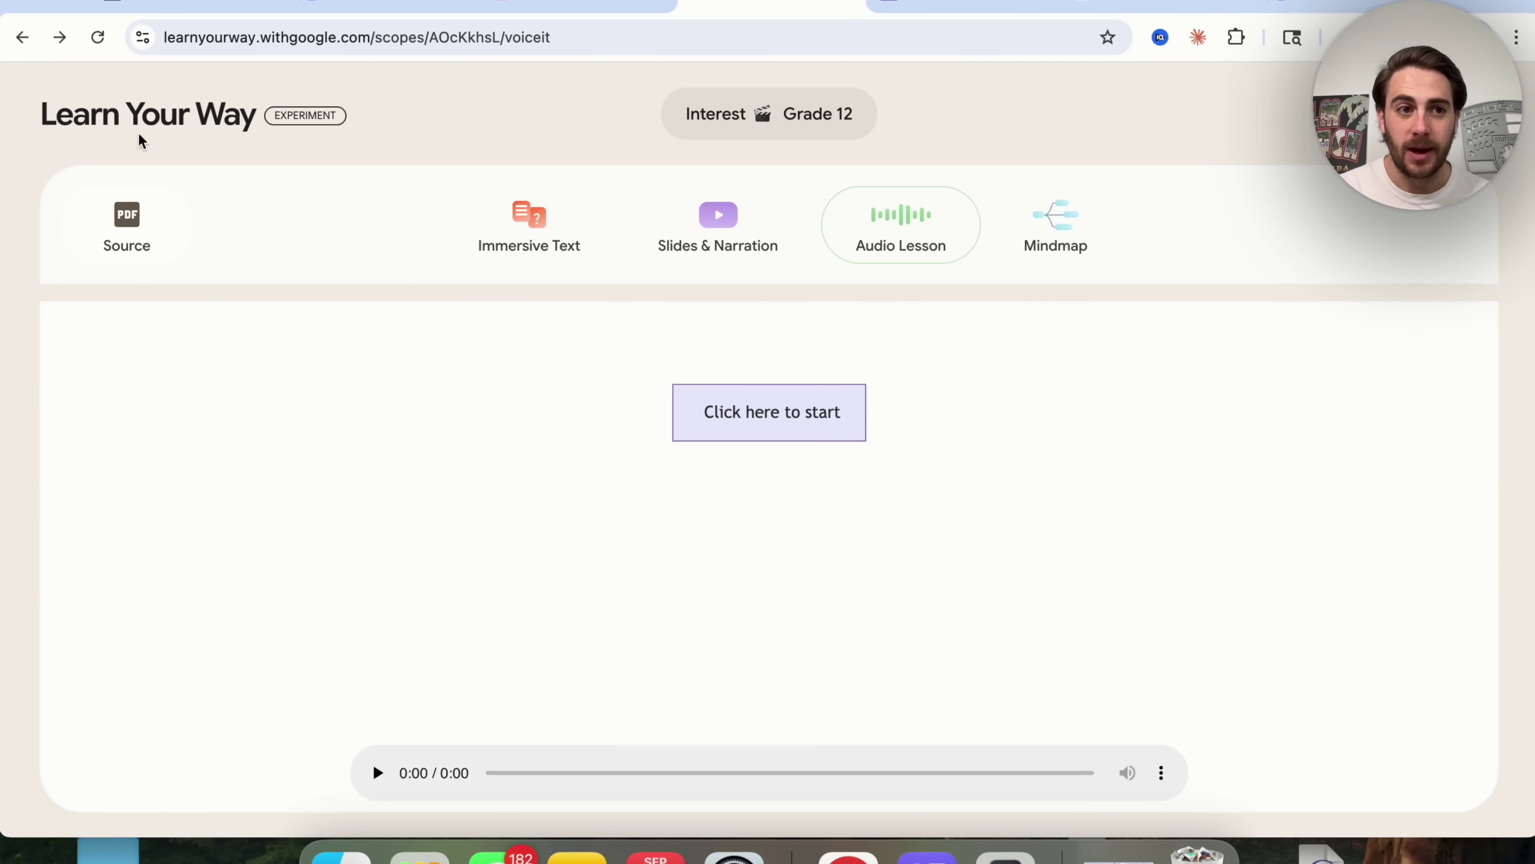
left_click(21, 37)
Strip the lesson path from the URL to load the Learn Your Way home page.
left_click(390, 38)
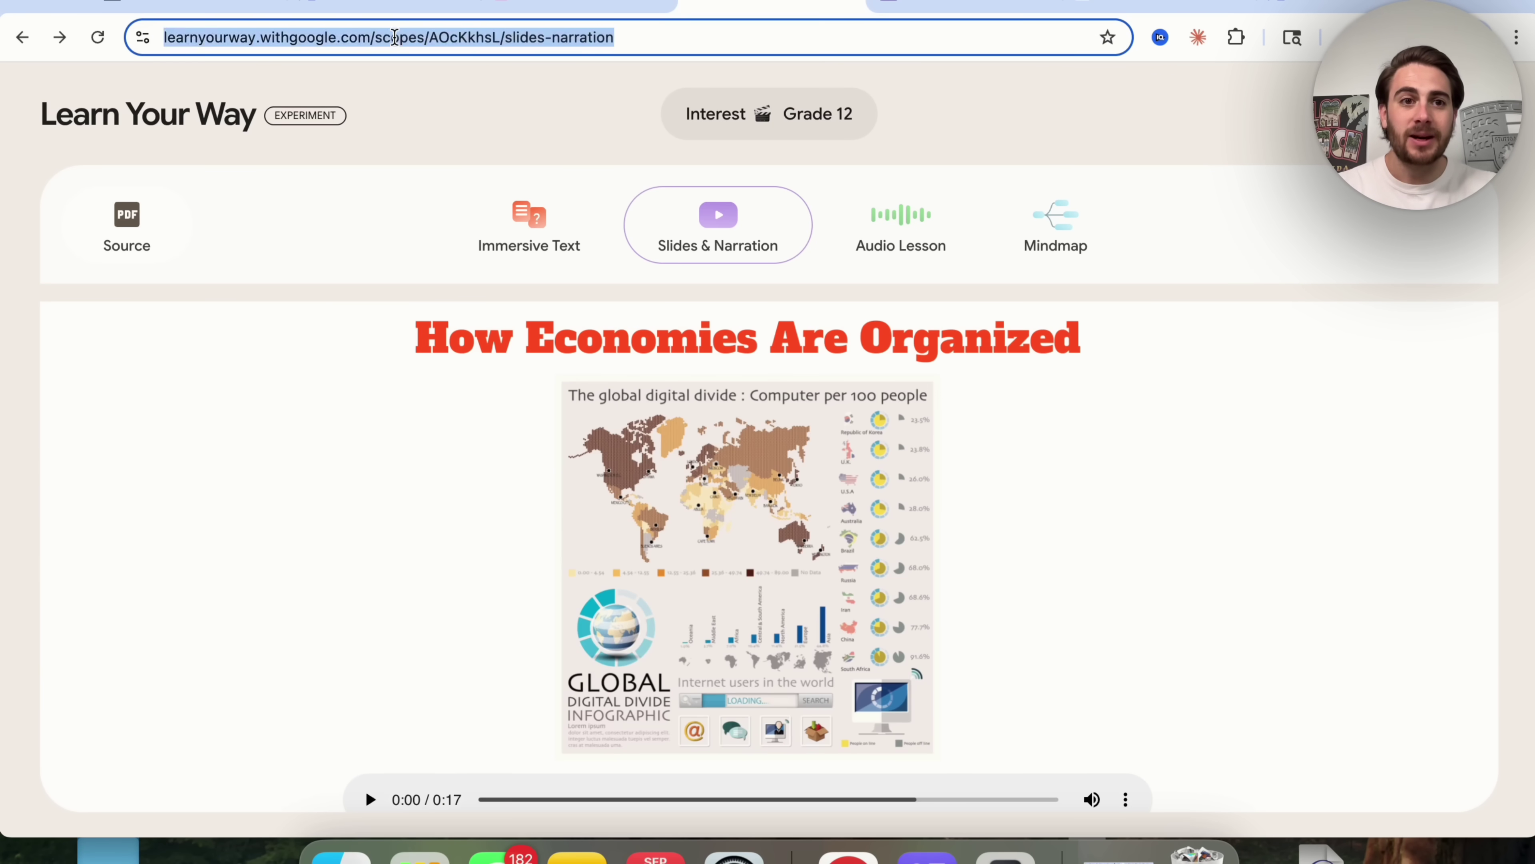
double_click(394, 38)
key("shift+super+Right")
key("BackSpace")
key("Return")
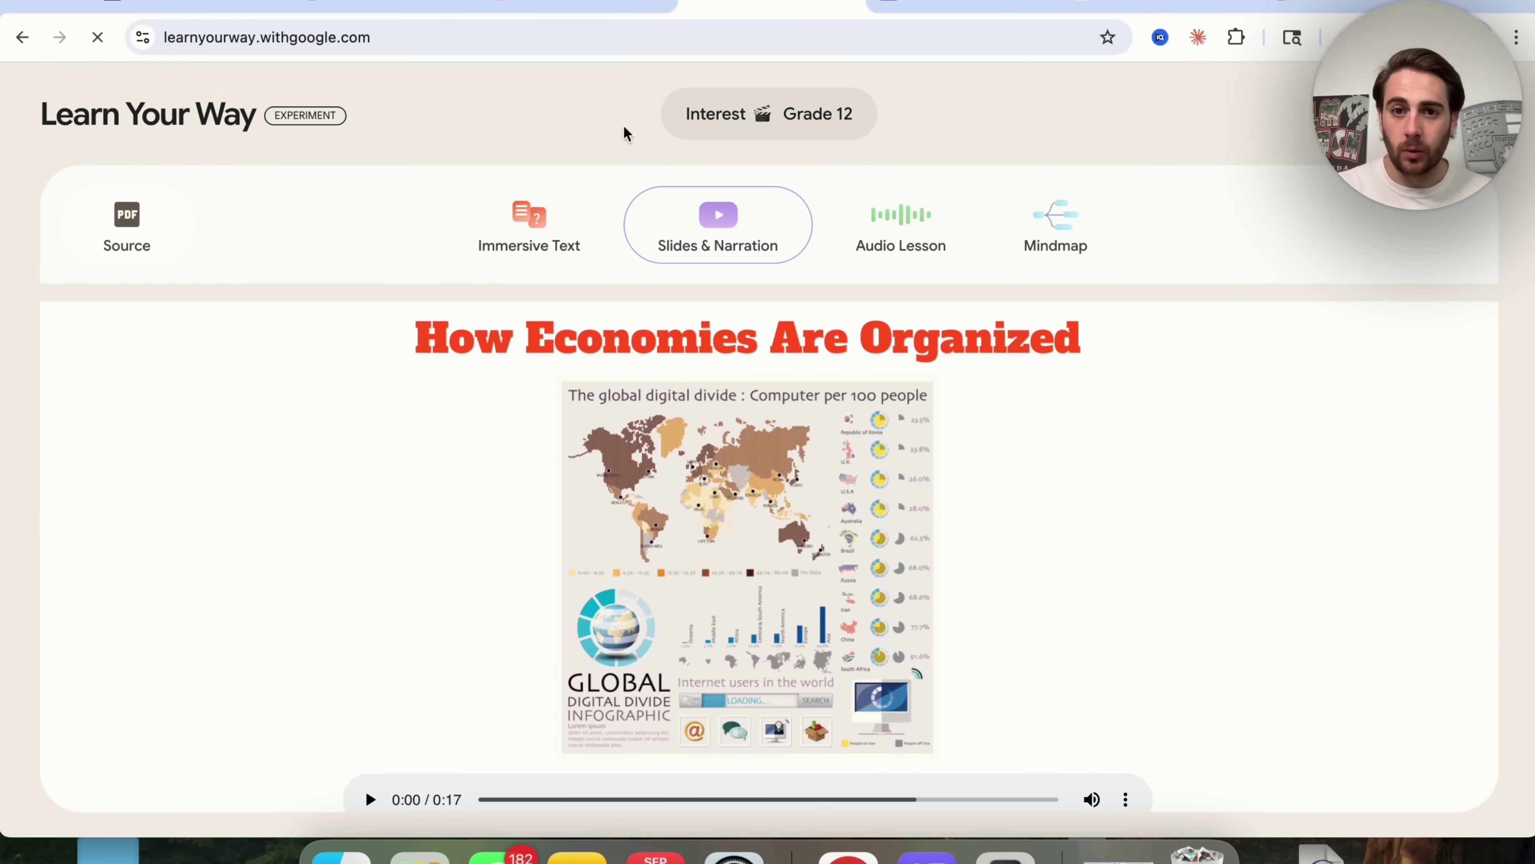
Scroll the home page and open the 'Waitlist: Upload your PDF' Trusted Tester form.
scroll(598, 414, "down", 9)
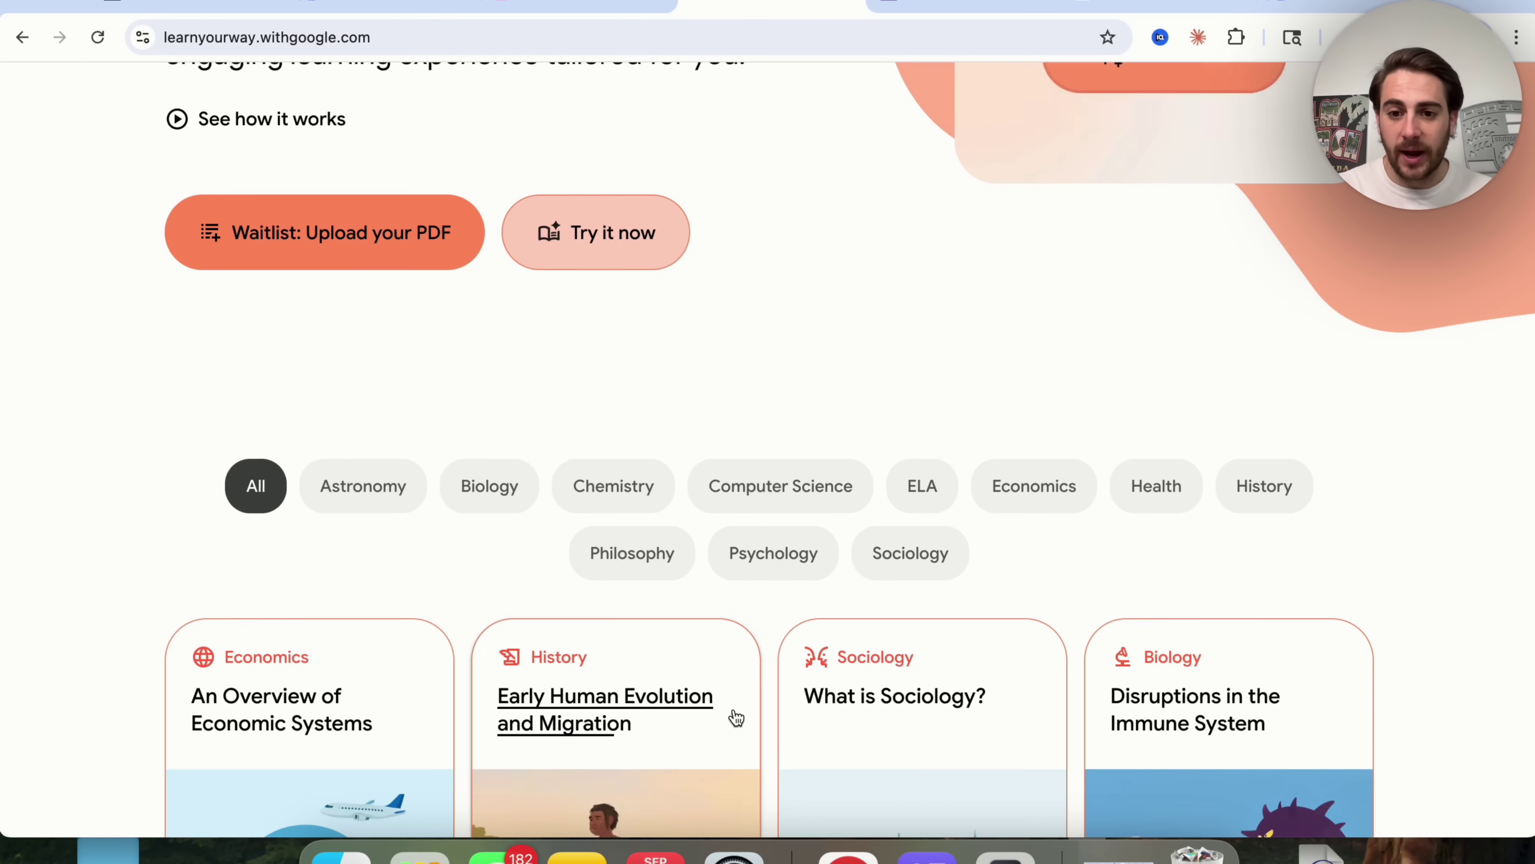
scroll(730, 716, "down", 20)
scroll(737, 716, "down", 10)
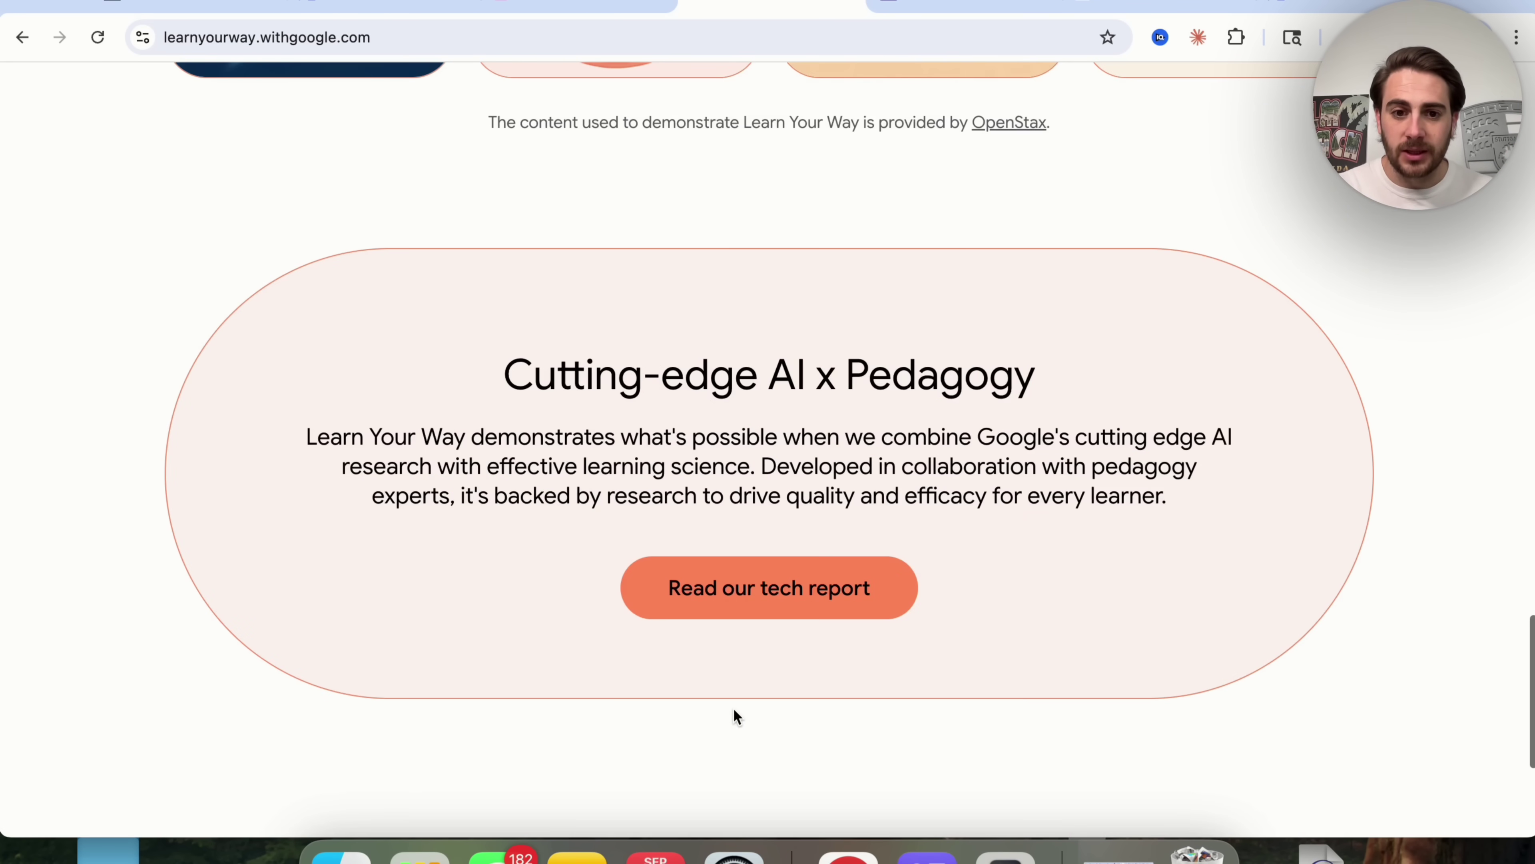
scroll(732, 708, "up", 20)
scroll(444, 687, "down", 3)
left_click(340, 618)
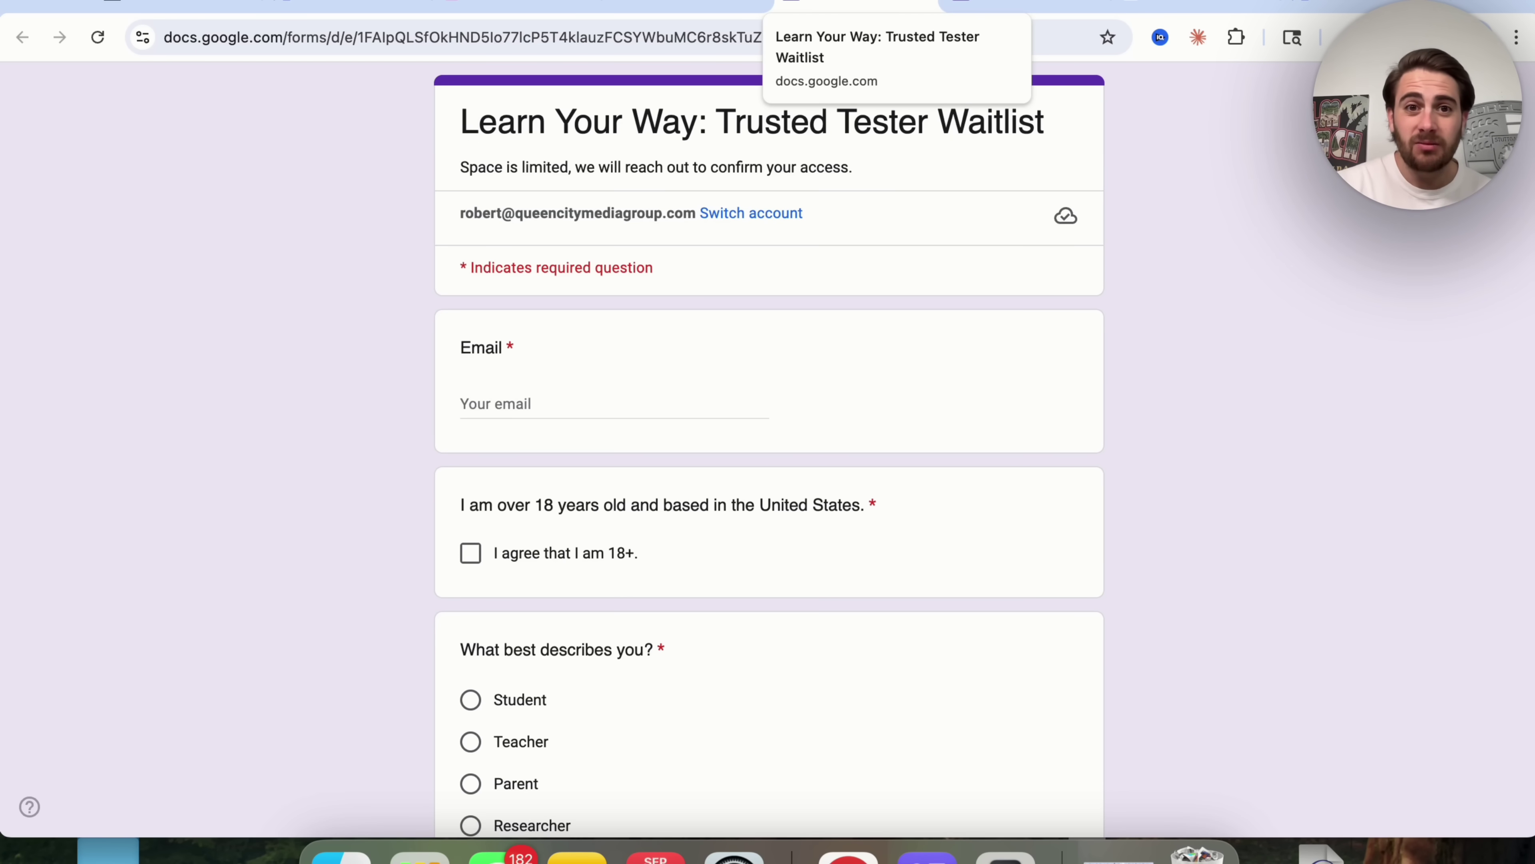
Leave the waitlist form by switching back to the Learn Your Way tab.
left_click(683, 5)
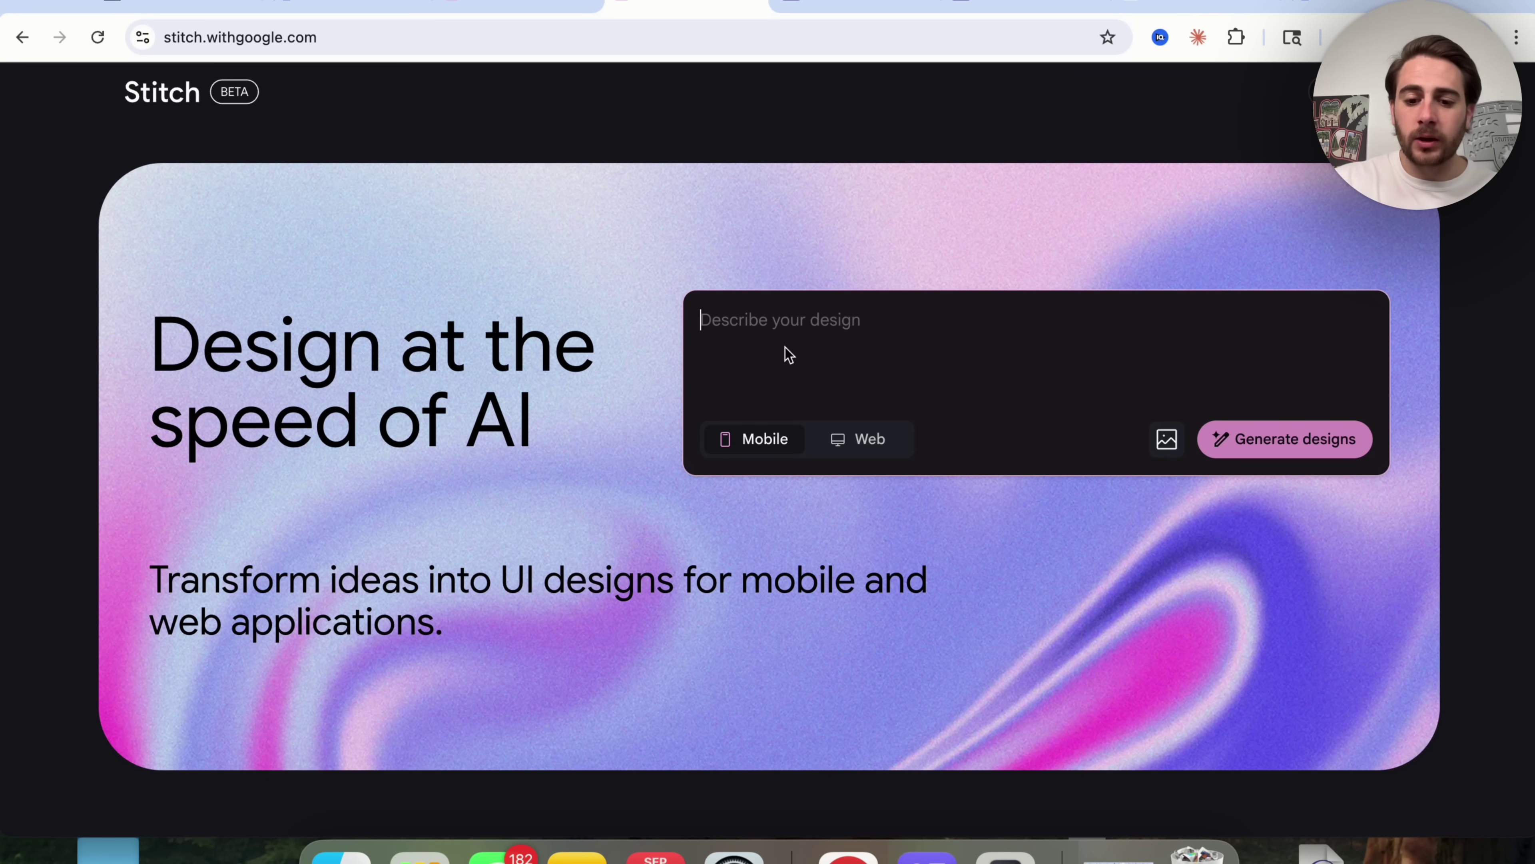
Describe a mobile app that turns a TikTok link into its transcript and generate designs.
type("I am creating an app that allo")
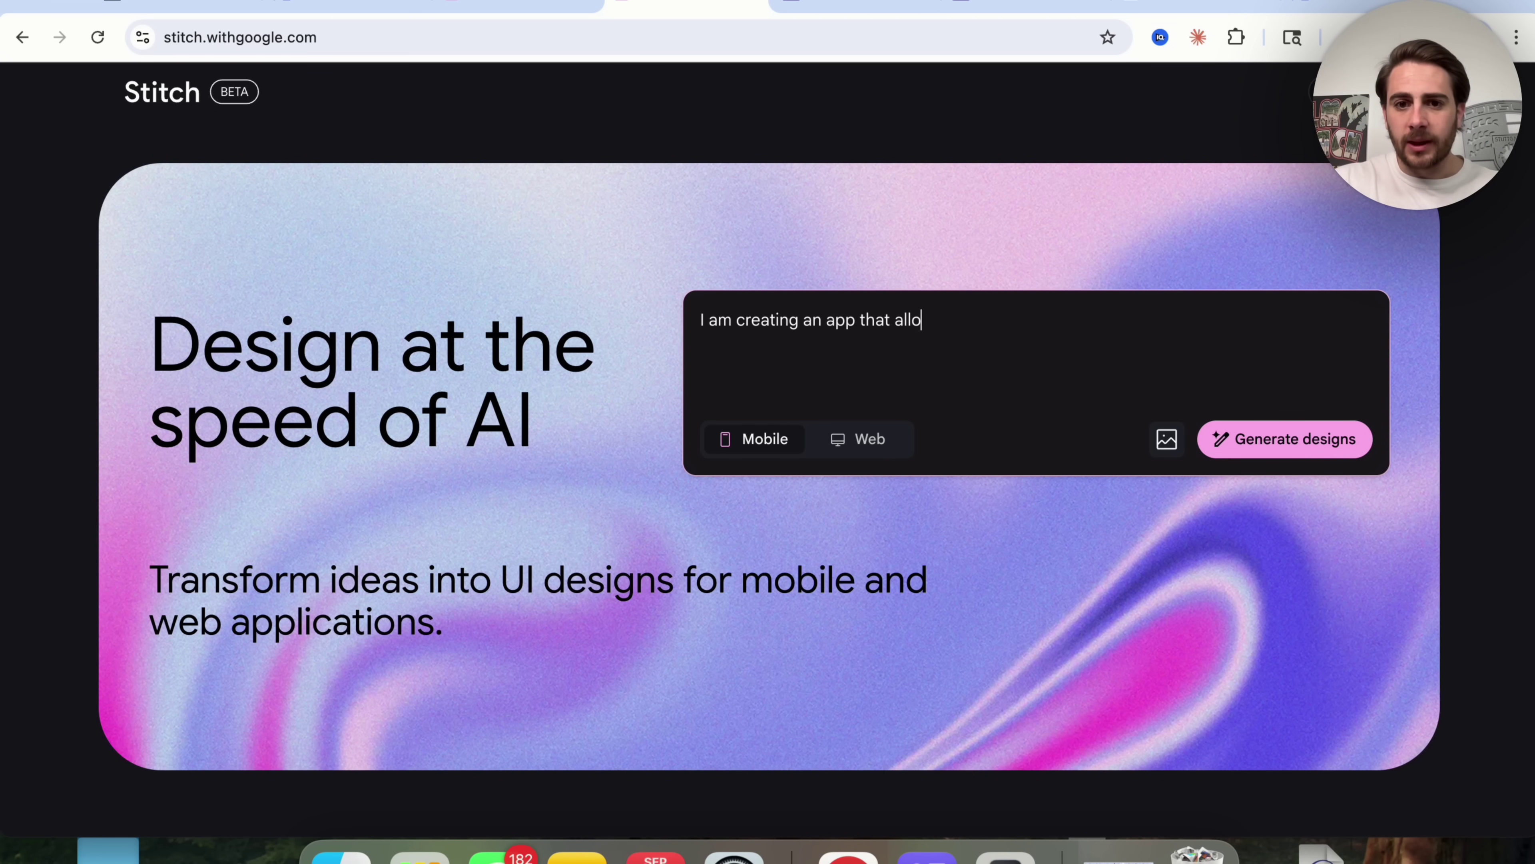
type("eopl")
key("BackSpace")
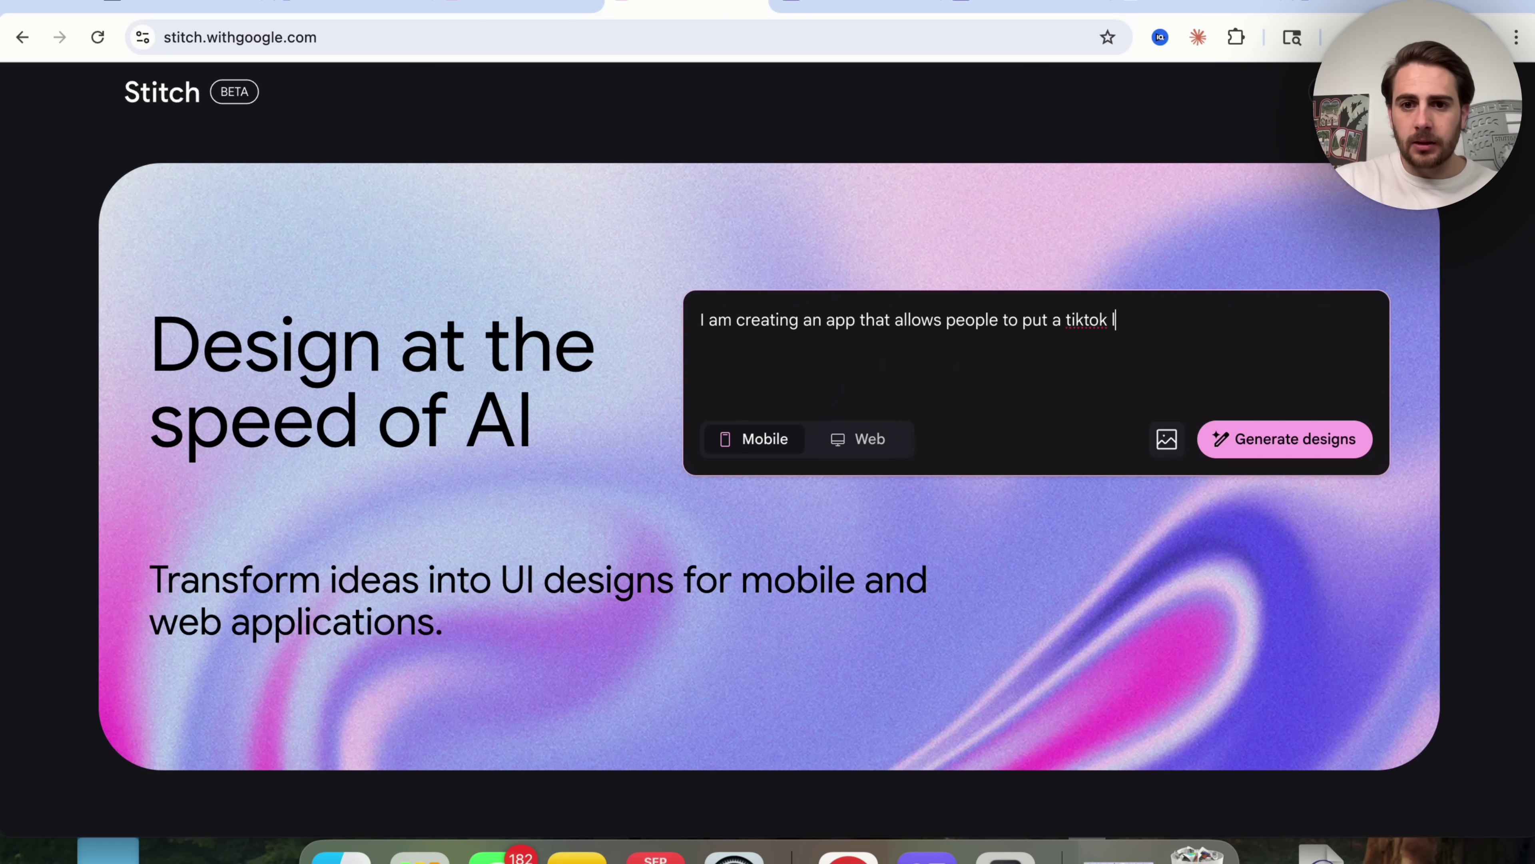
type("in it and then they'll get the t")
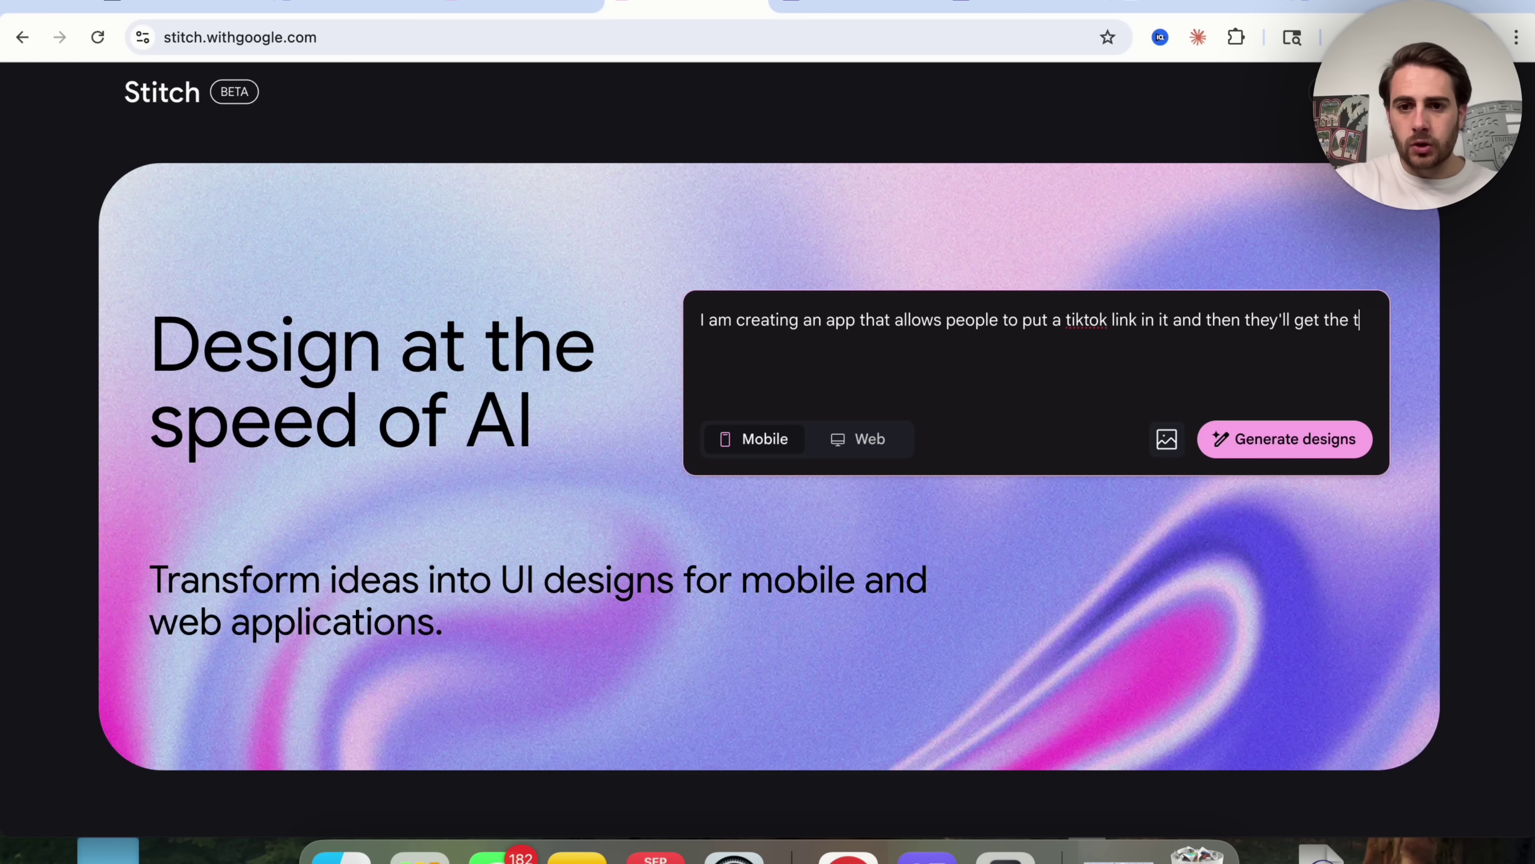
type("ript for that")
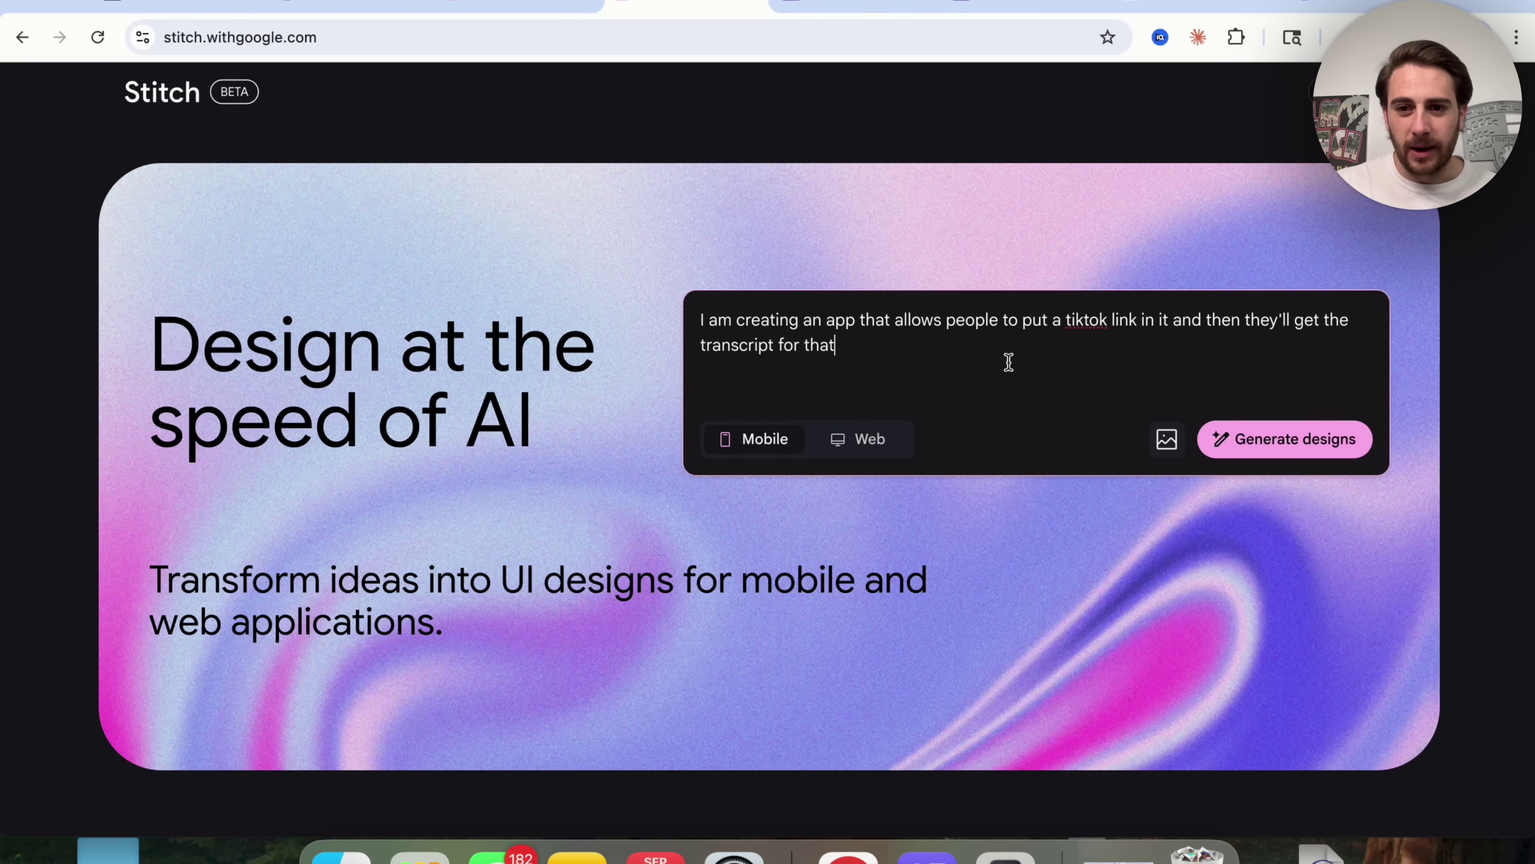
left_click(1313, 448)
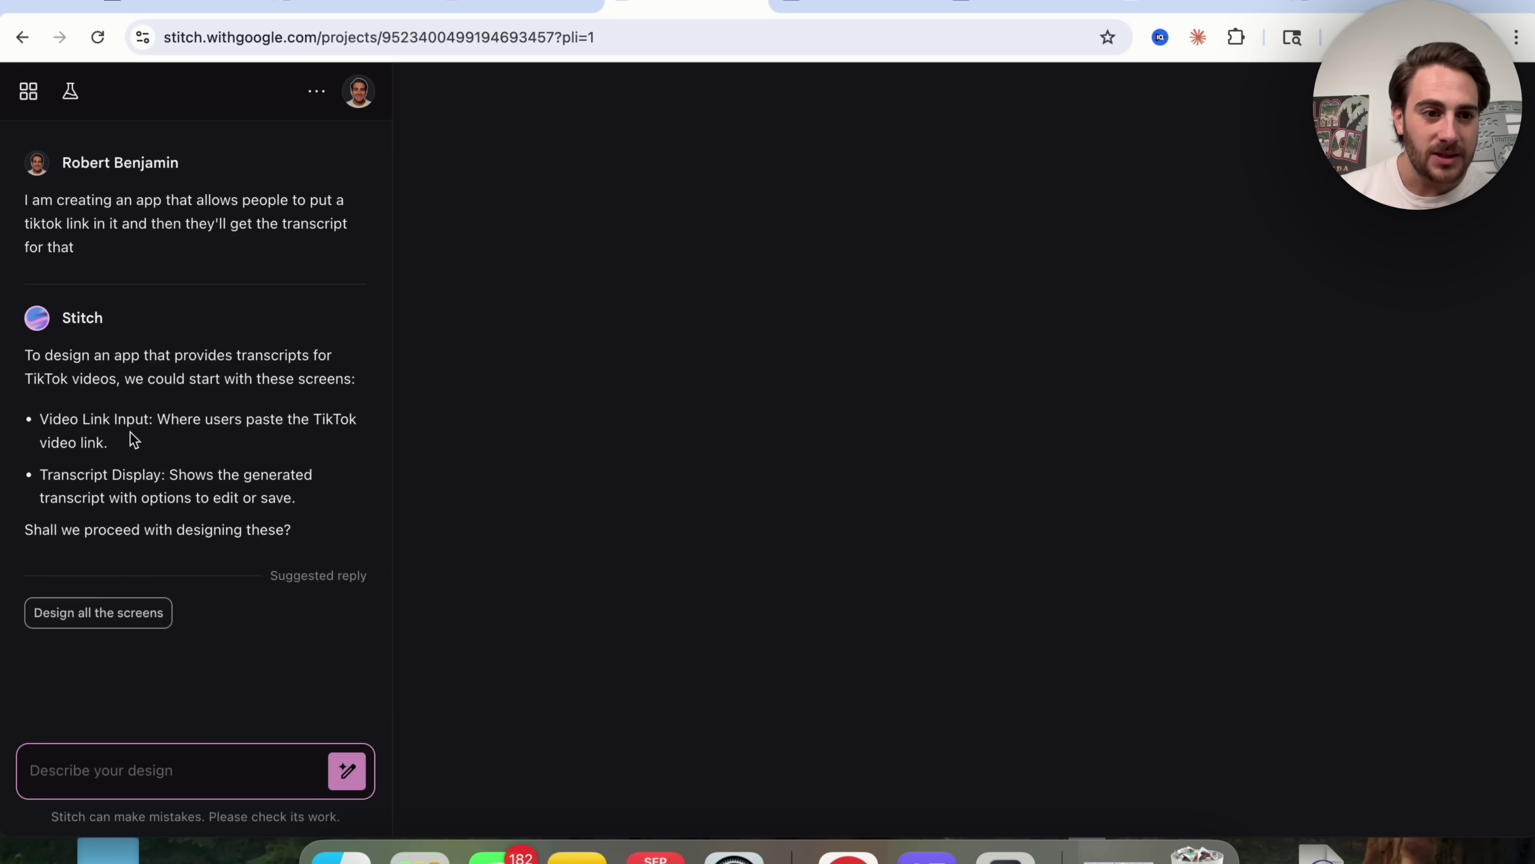
Have Stitch design all screens, Video Link Input and Transcript Display, then select the second.
left_click(86, 625)
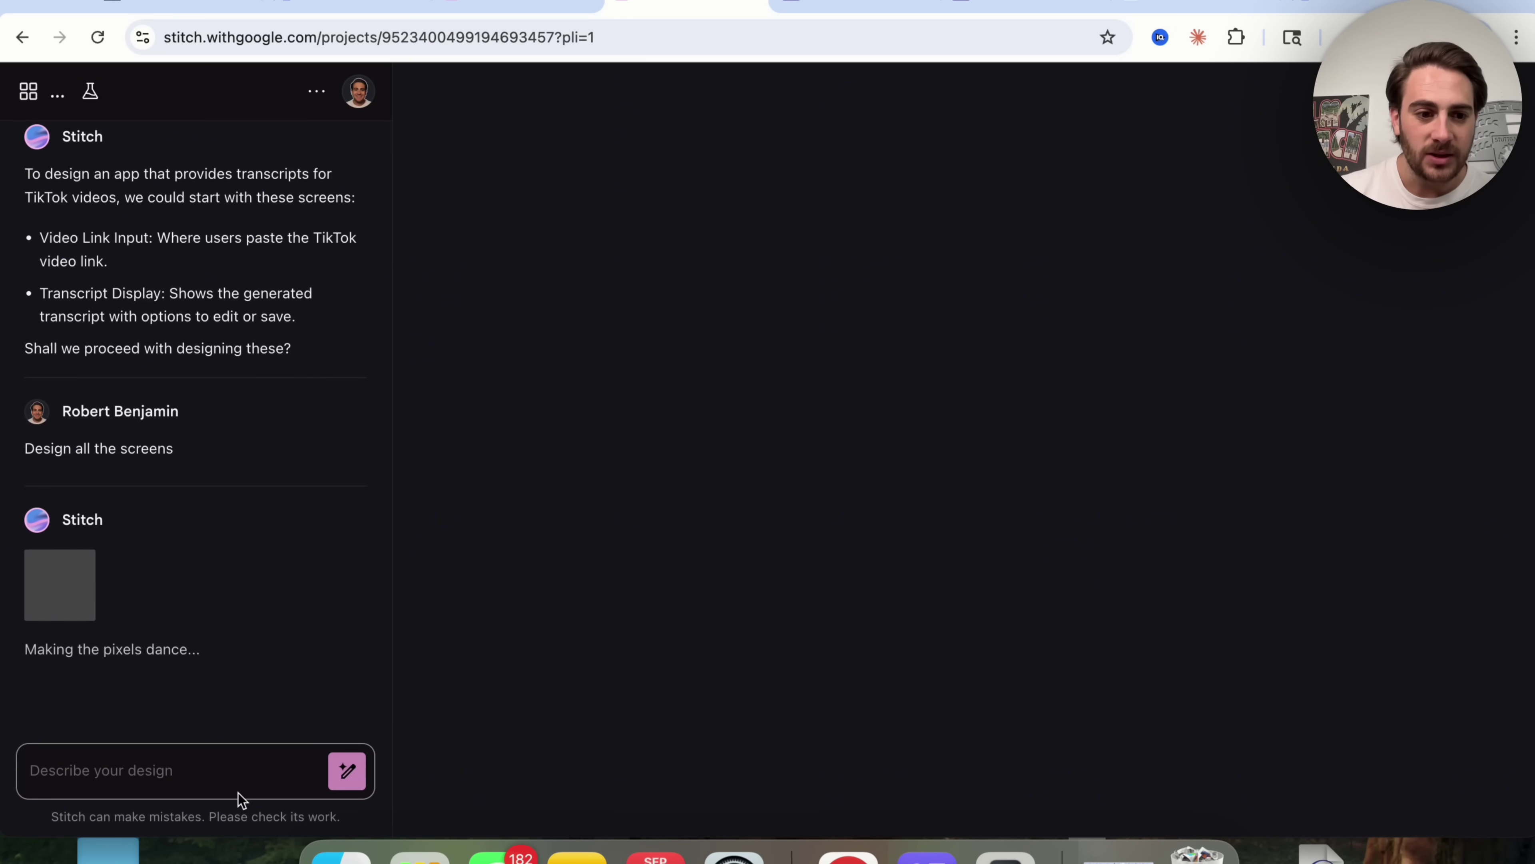
left_click(146, 771)
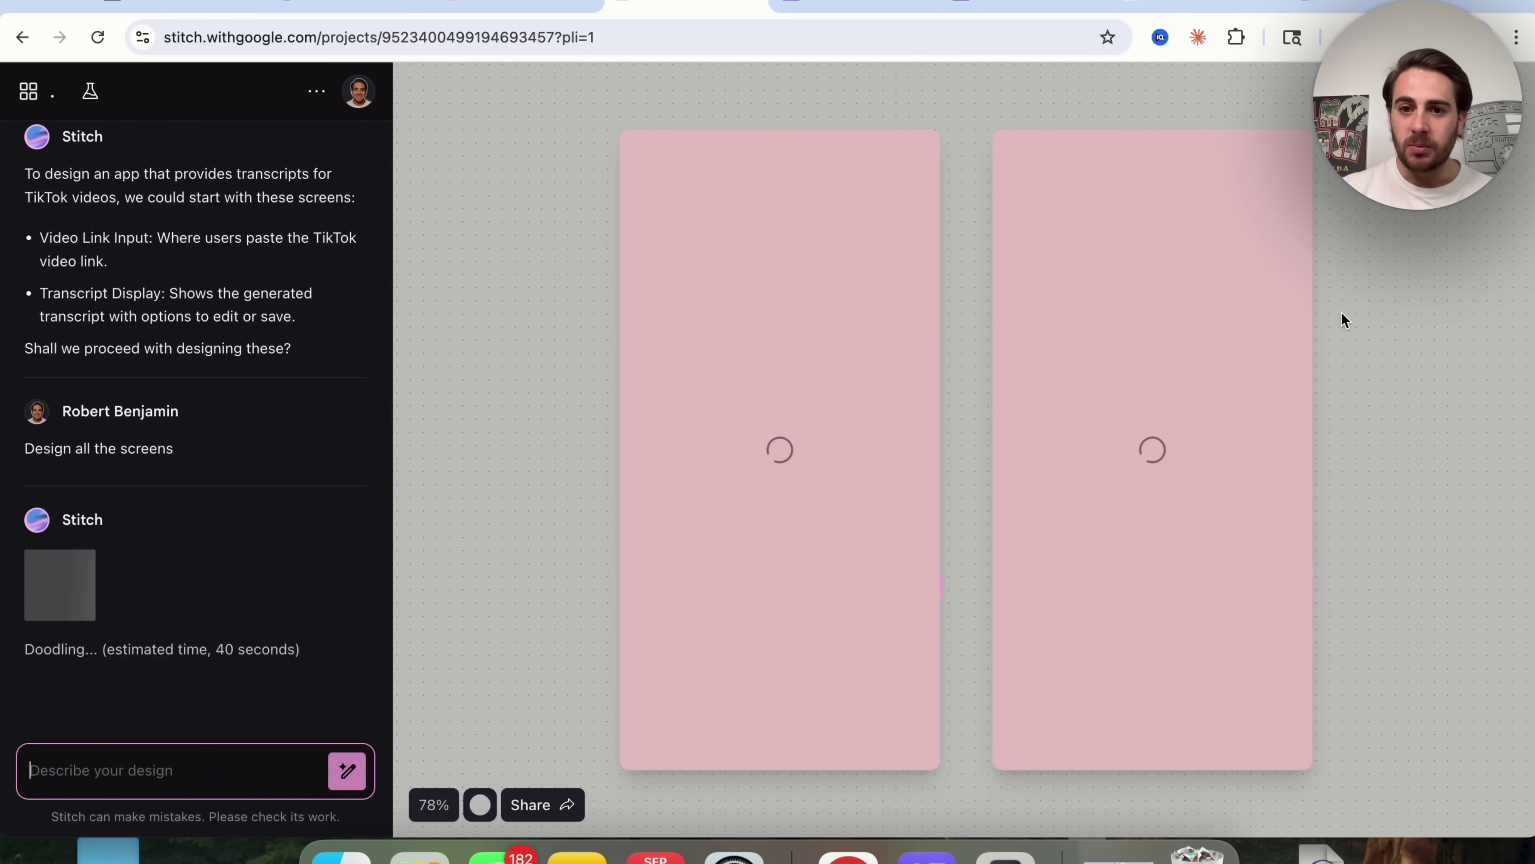
left_click(1306, 321)
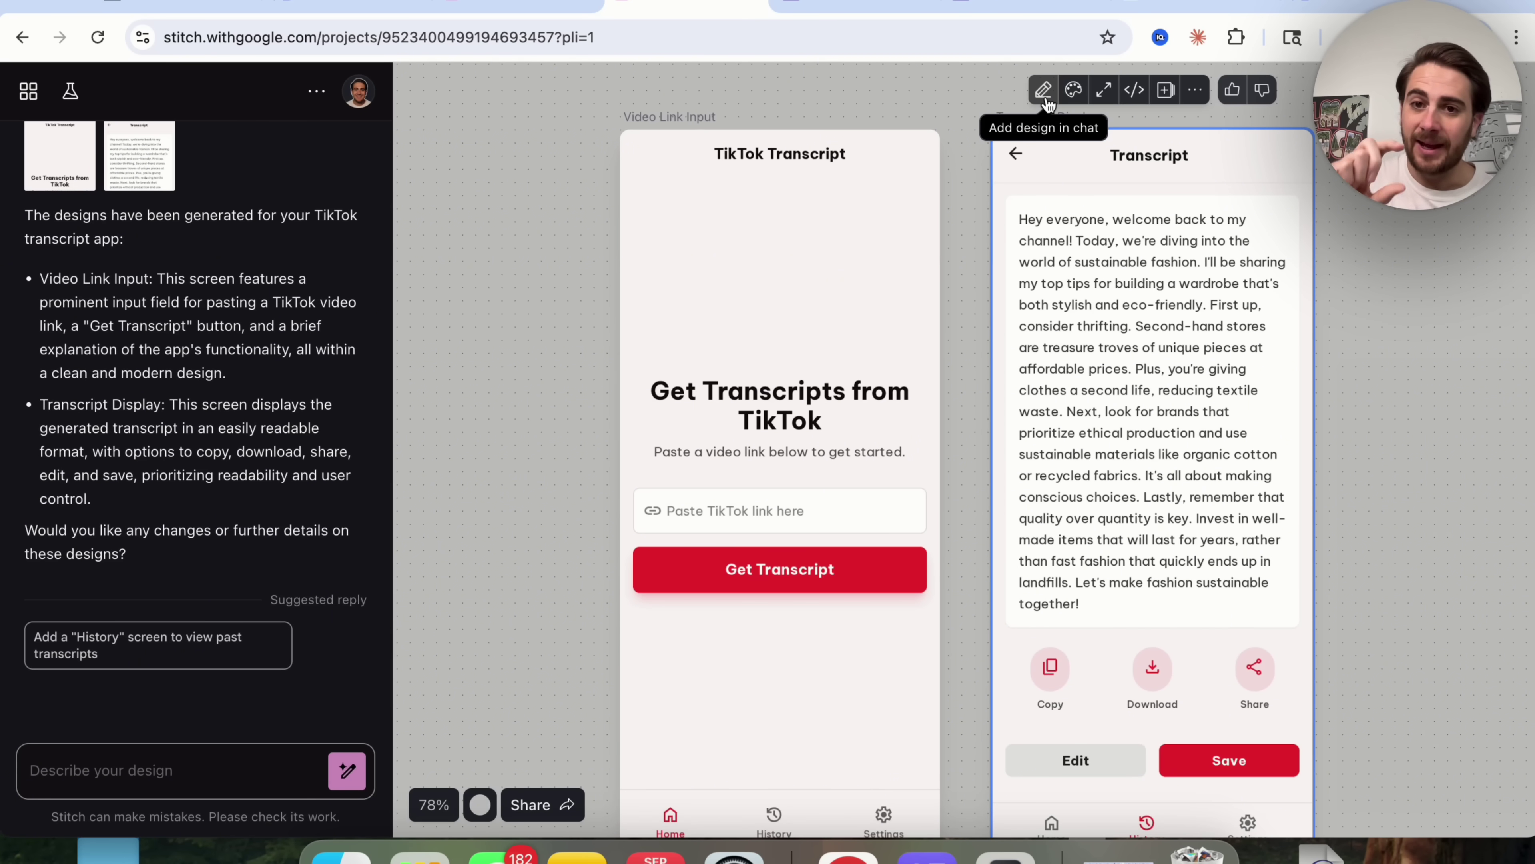
Review the Transcript Display screen's theme options, enlarged preview and extra actions menu.
left_click(1073, 90)
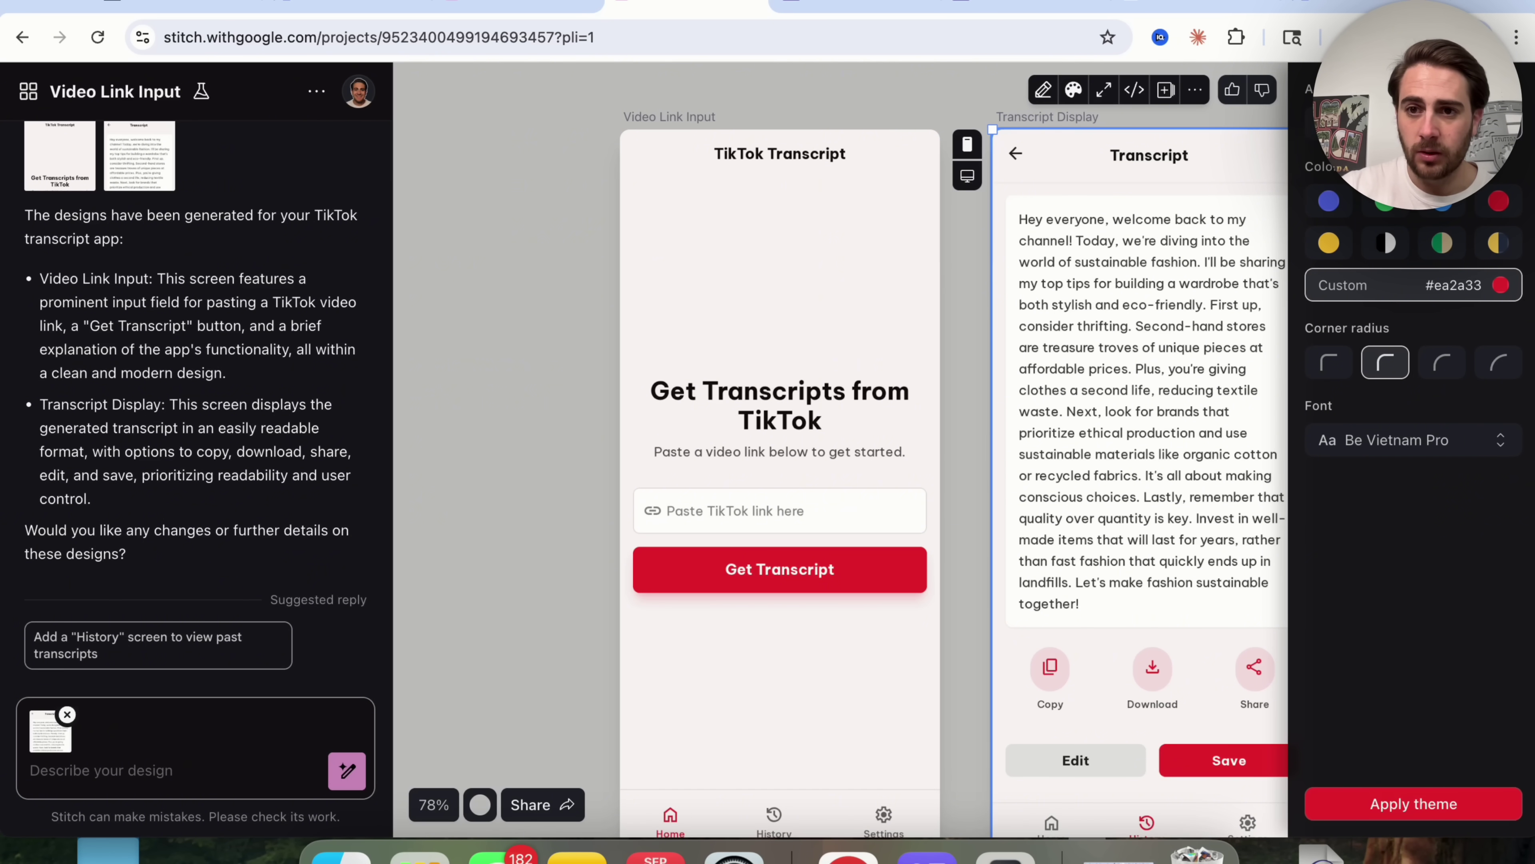
left_click(1103, 91)
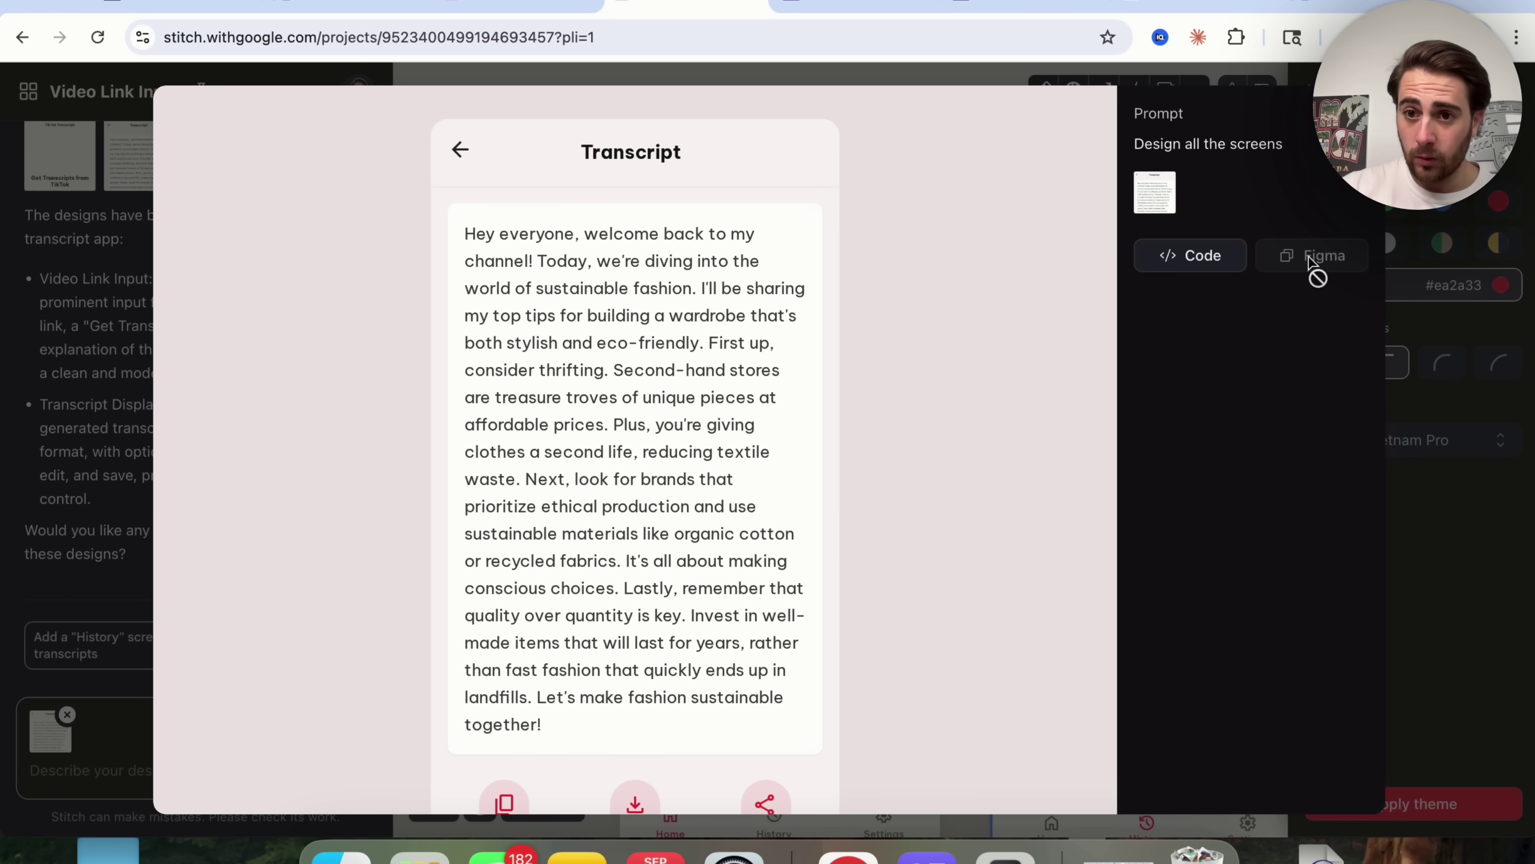
key("Escape")
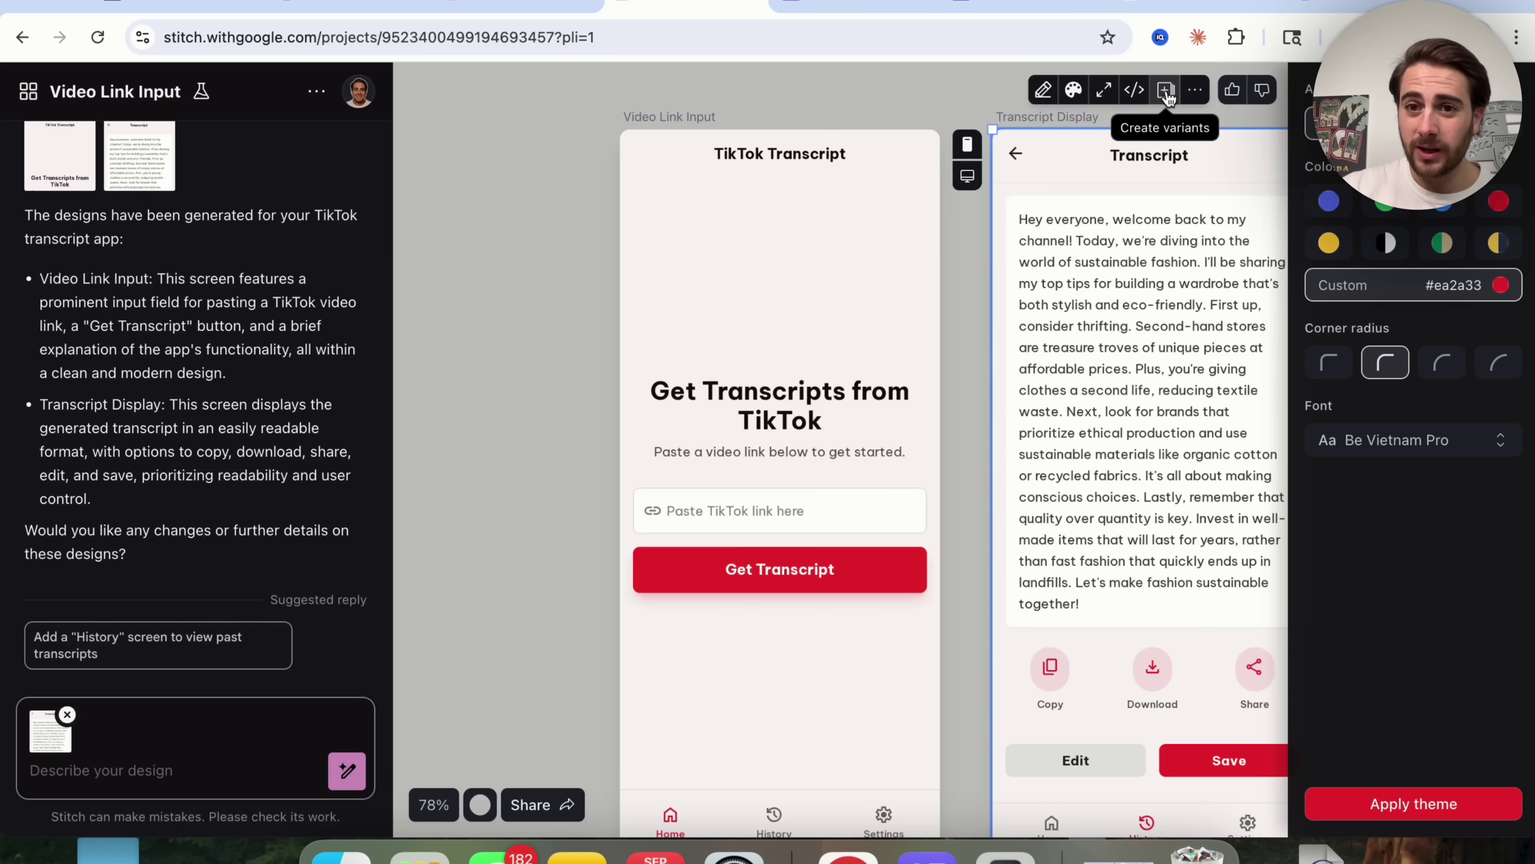
left_click(1194, 91)
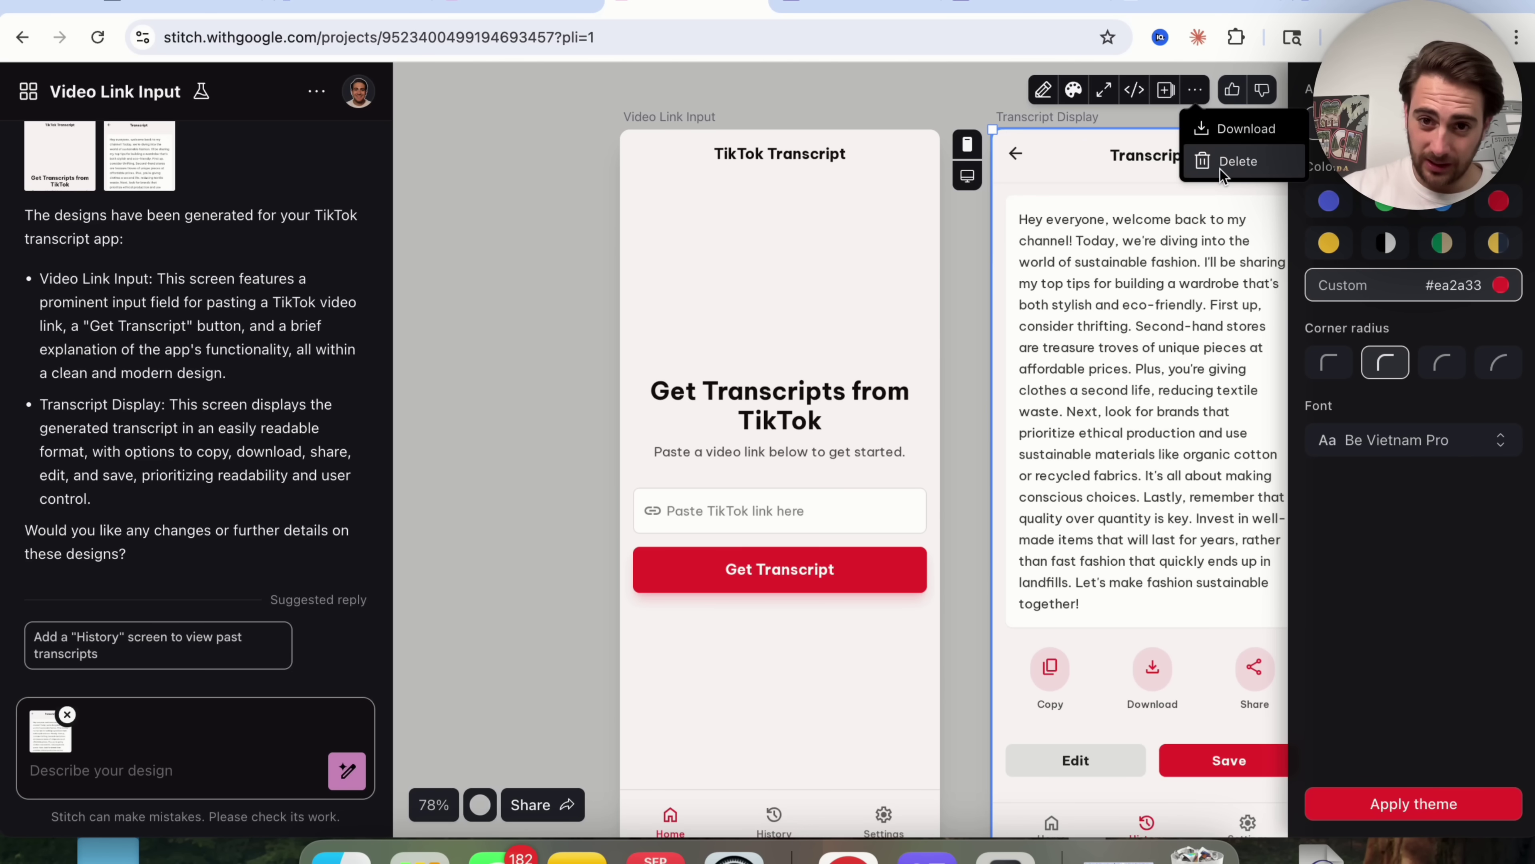
left_click(1265, 88)
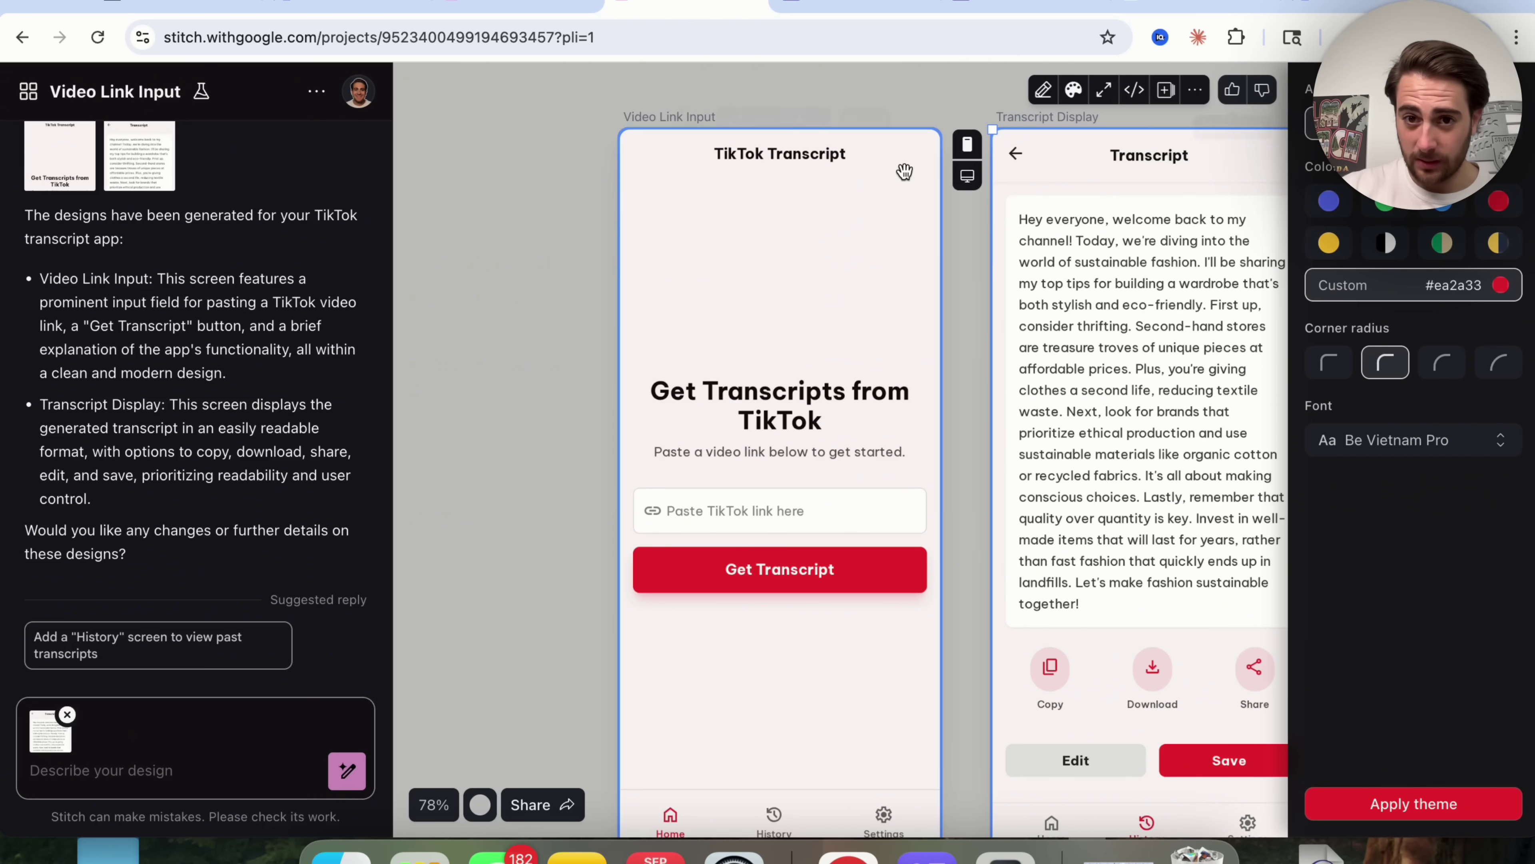
Compare the Transcript screen's desktop and mobile layouts, then return to the Stitch start page.
left_click(972, 180)
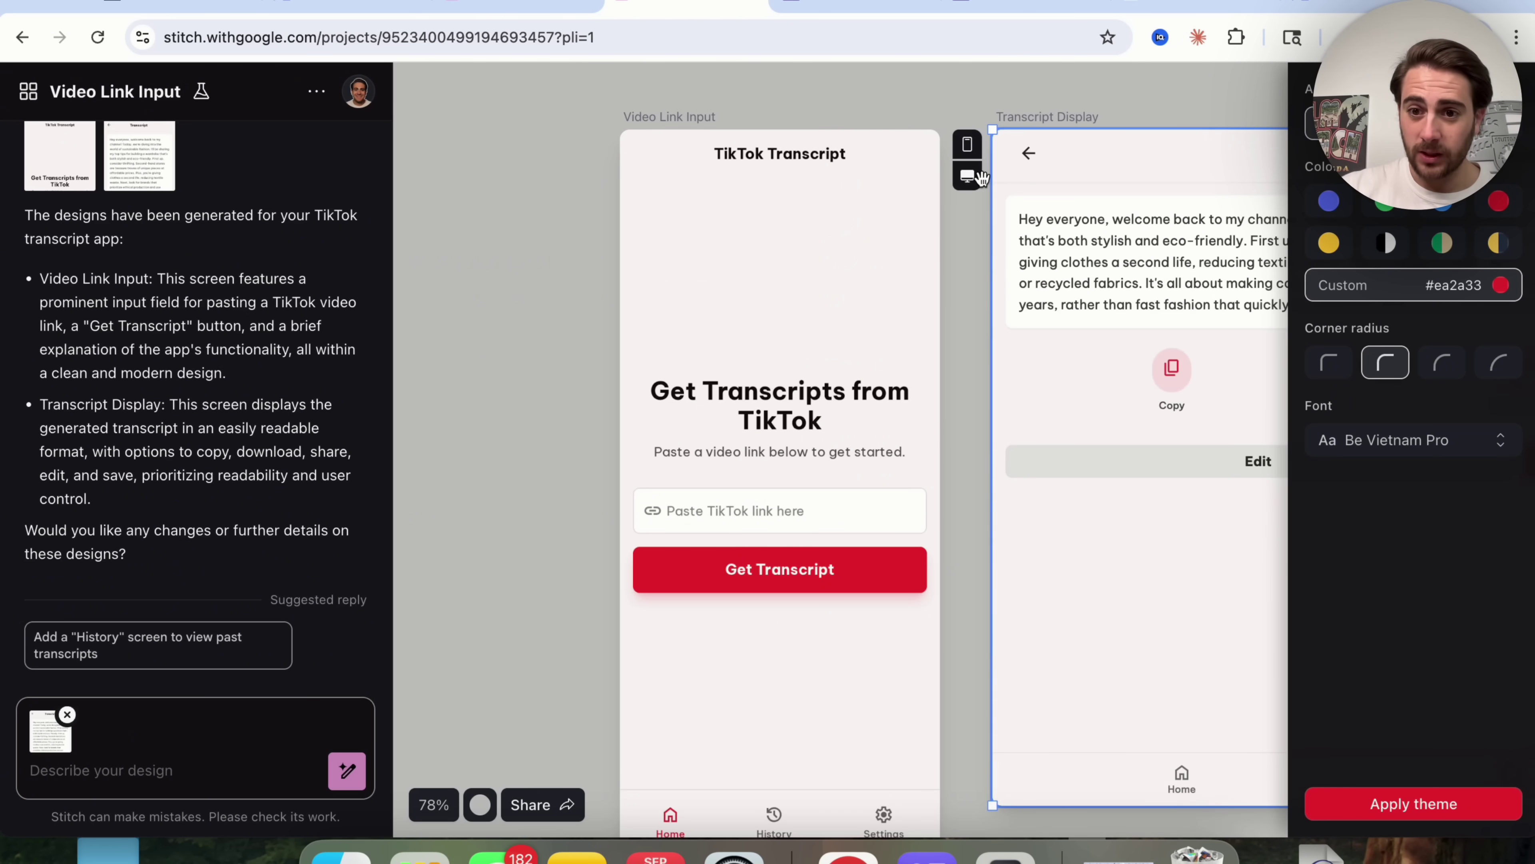
left_click(967, 182)
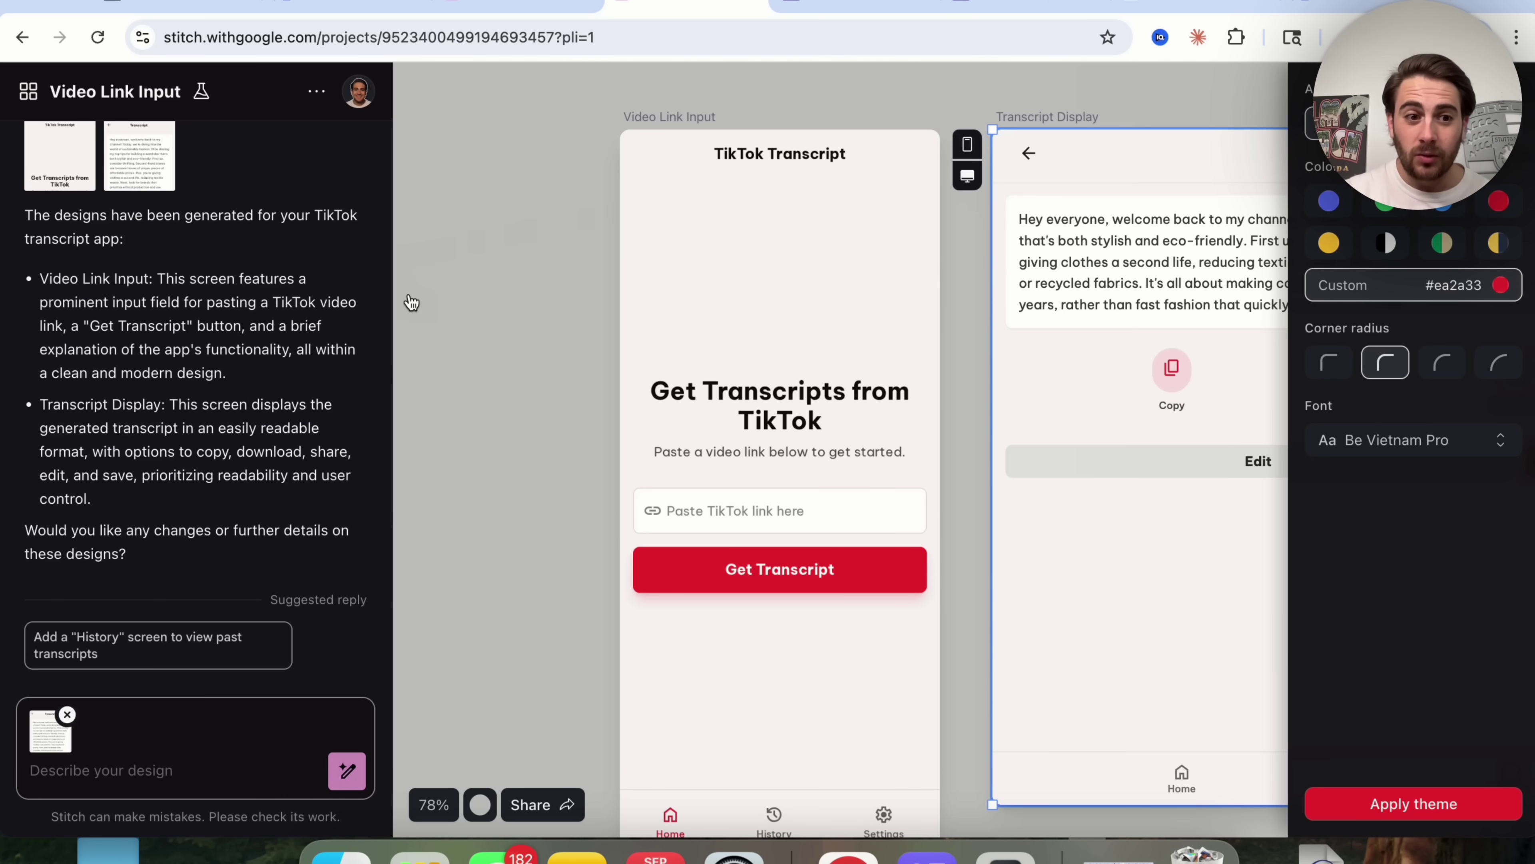
key("super+bracketleft")
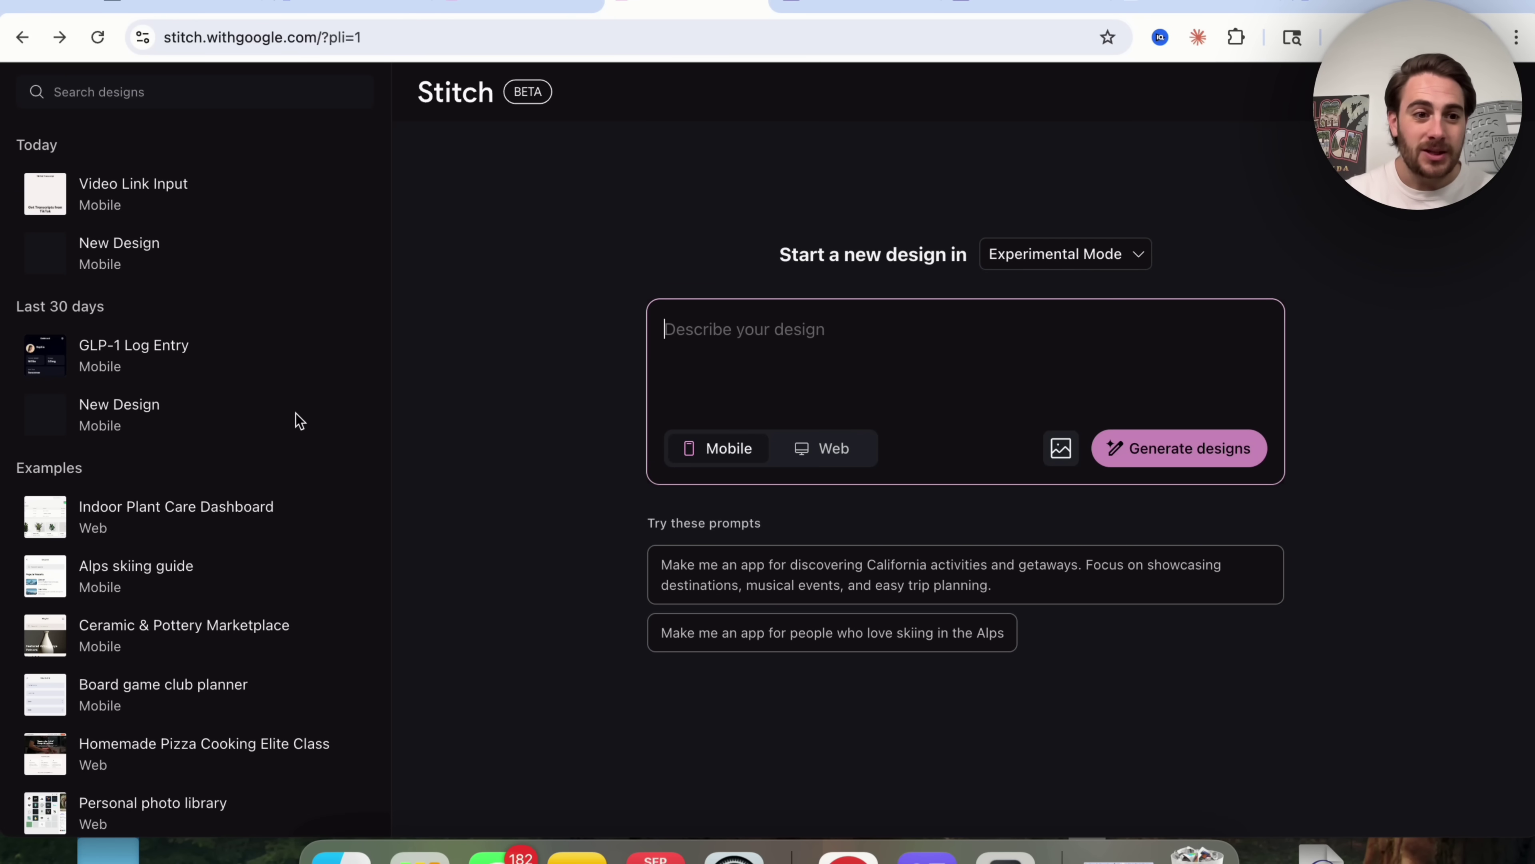
Scroll the sidebar and open the Experimental Mode dropdown to see the available design modes.
scroll(340, 465, "down", 3)
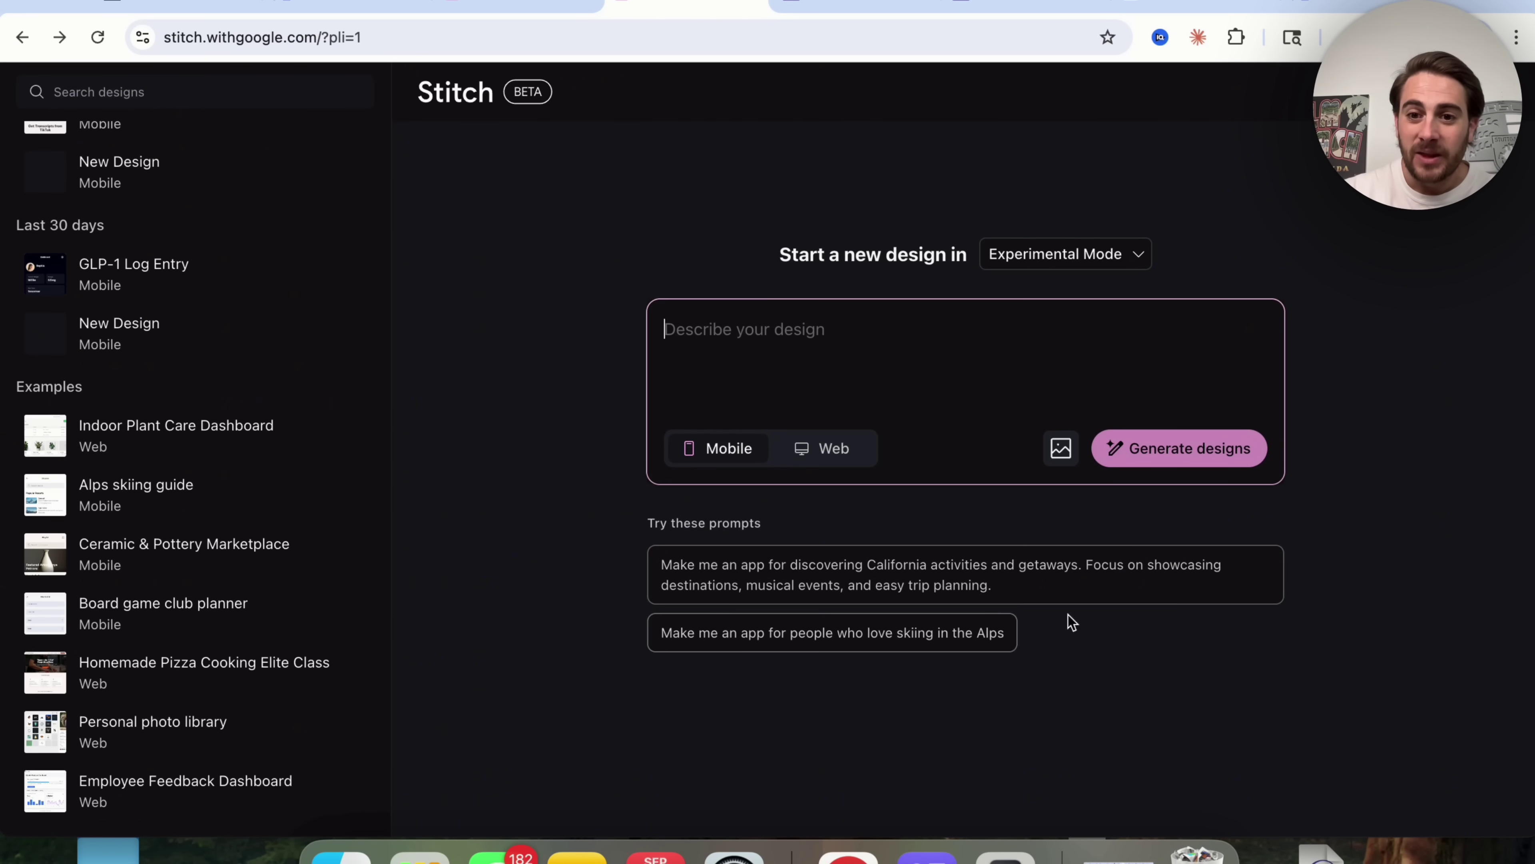
left_click(1040, 254)
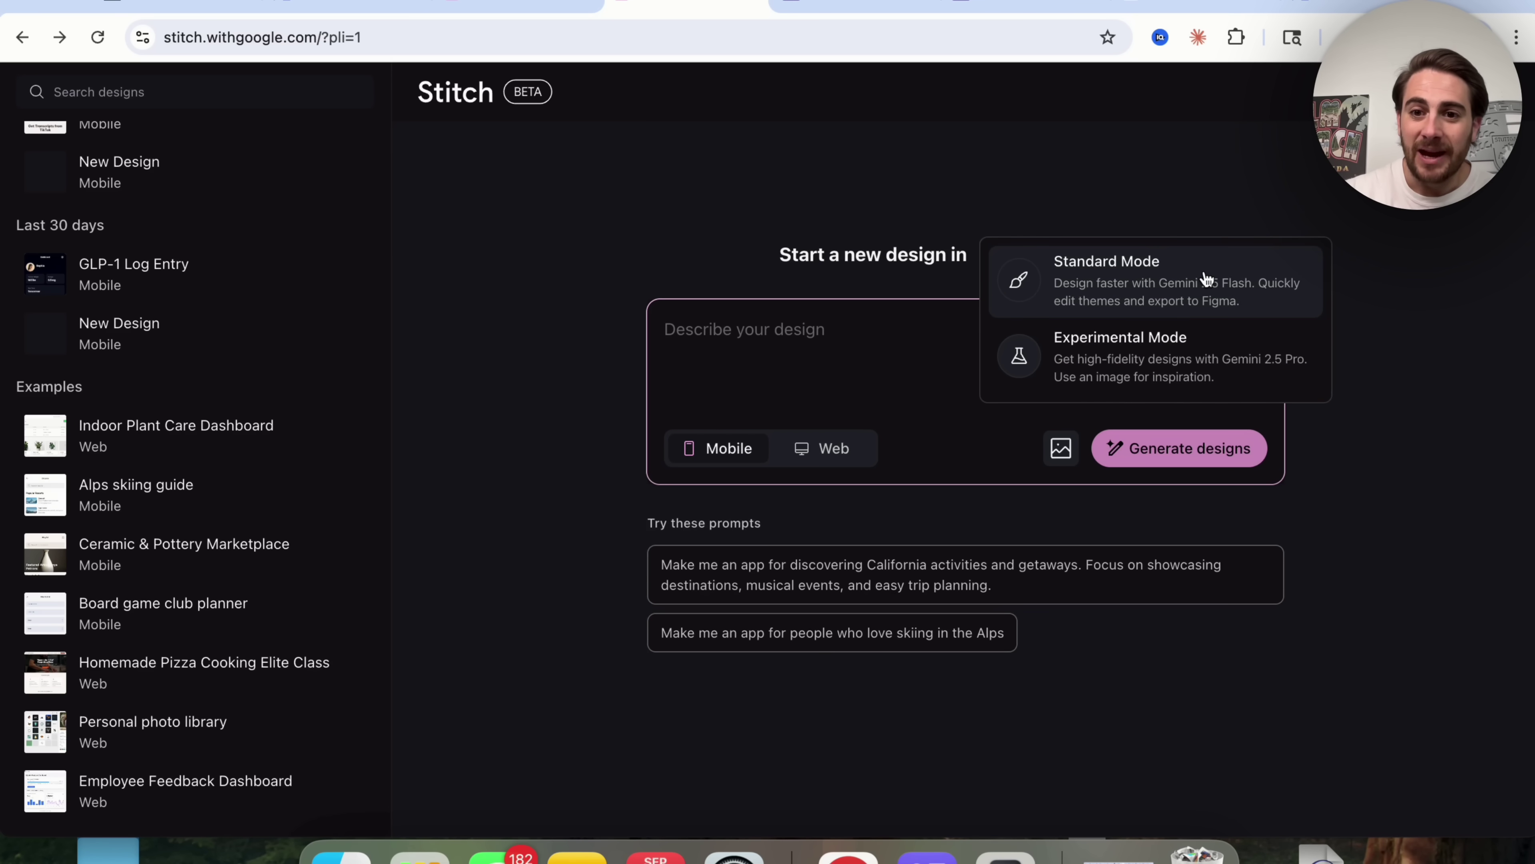